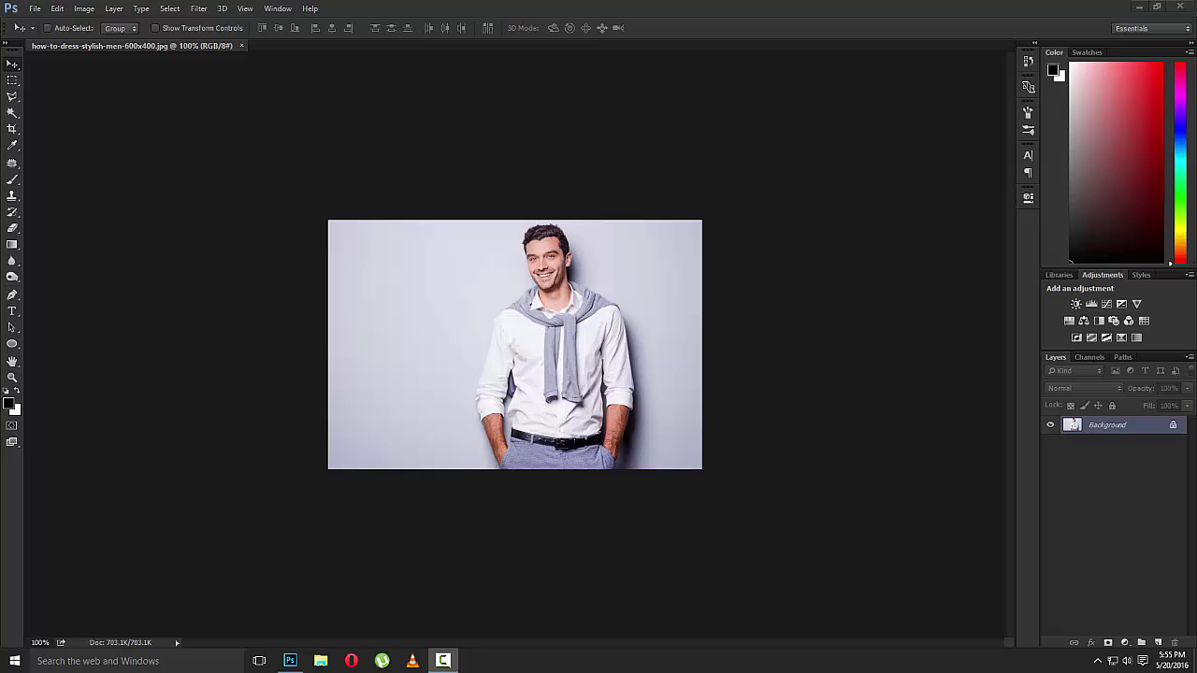
Step: Add a Hue/Saturation adjustment layer at Hue +93 and Saturation +59, recolouring the photo pink
click(1125, 643)
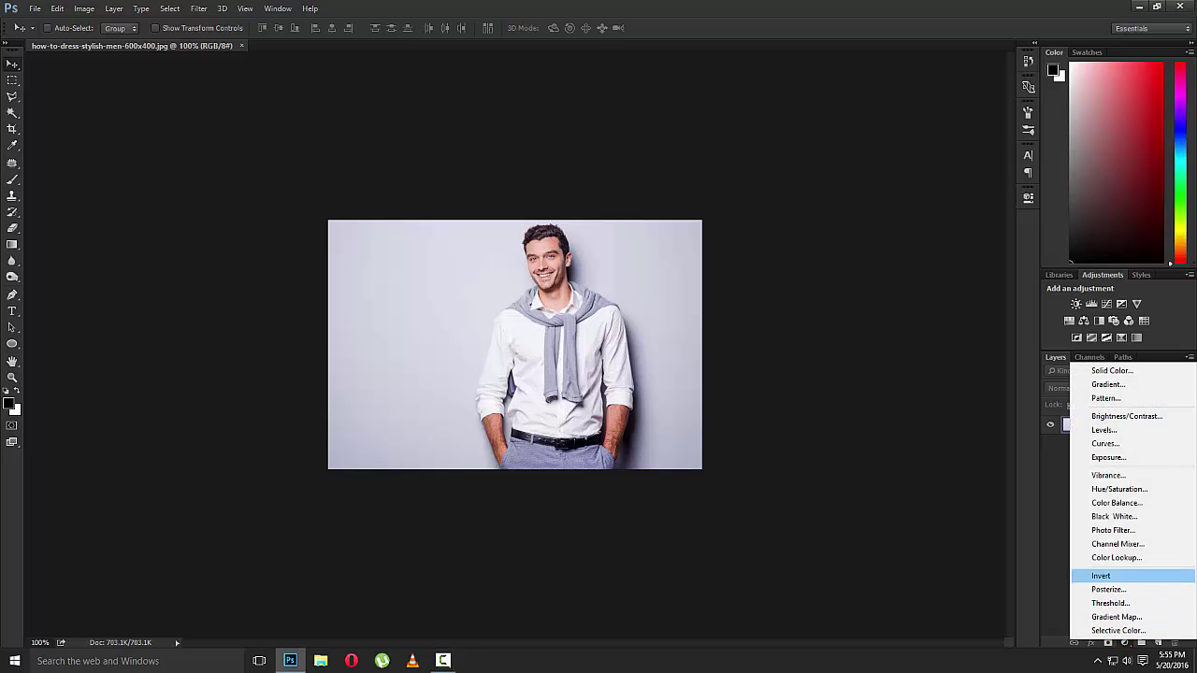
click(1115, 488)
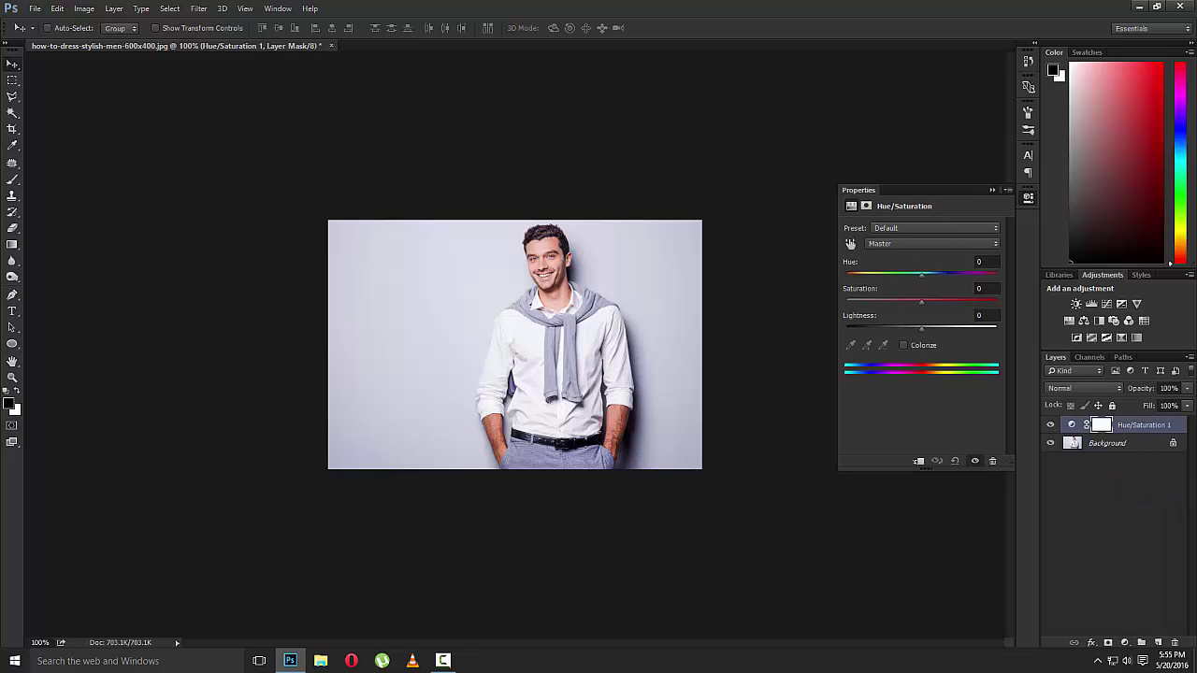
mouse_move(921, 274)
mouse_down()
mouse_move(865, 274)
mouse_move(978, 273)
mouse_up()
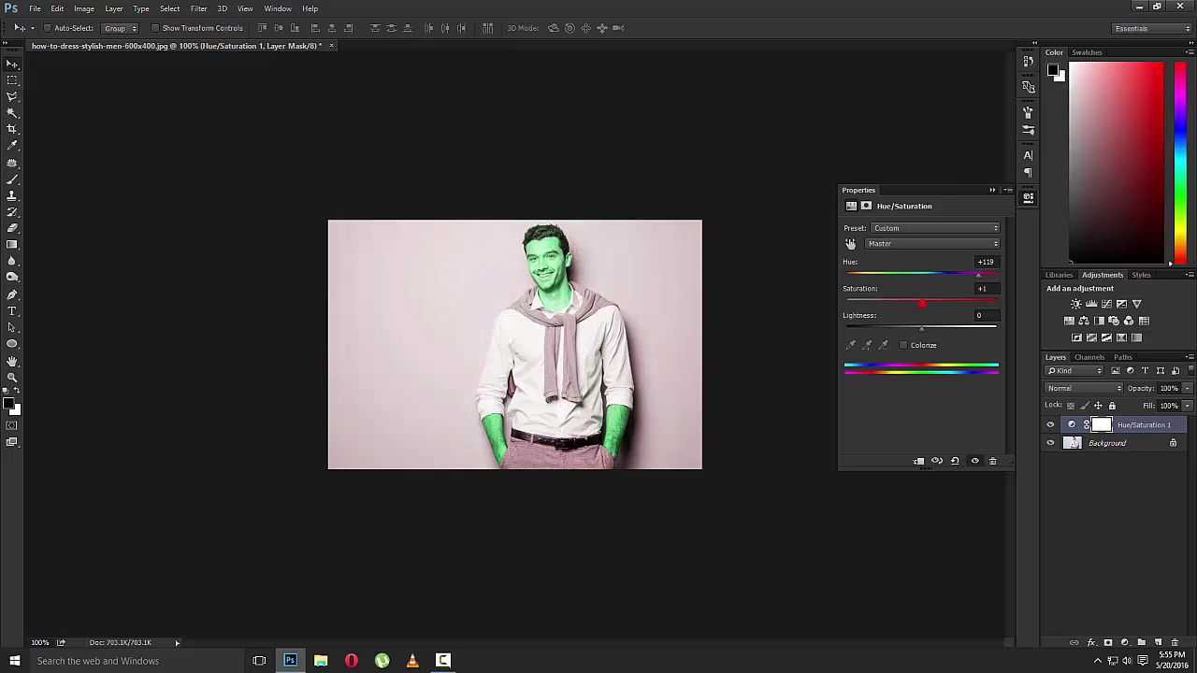
drag(922, 303, 970, 274)
drag(921, 301, 960, 302)
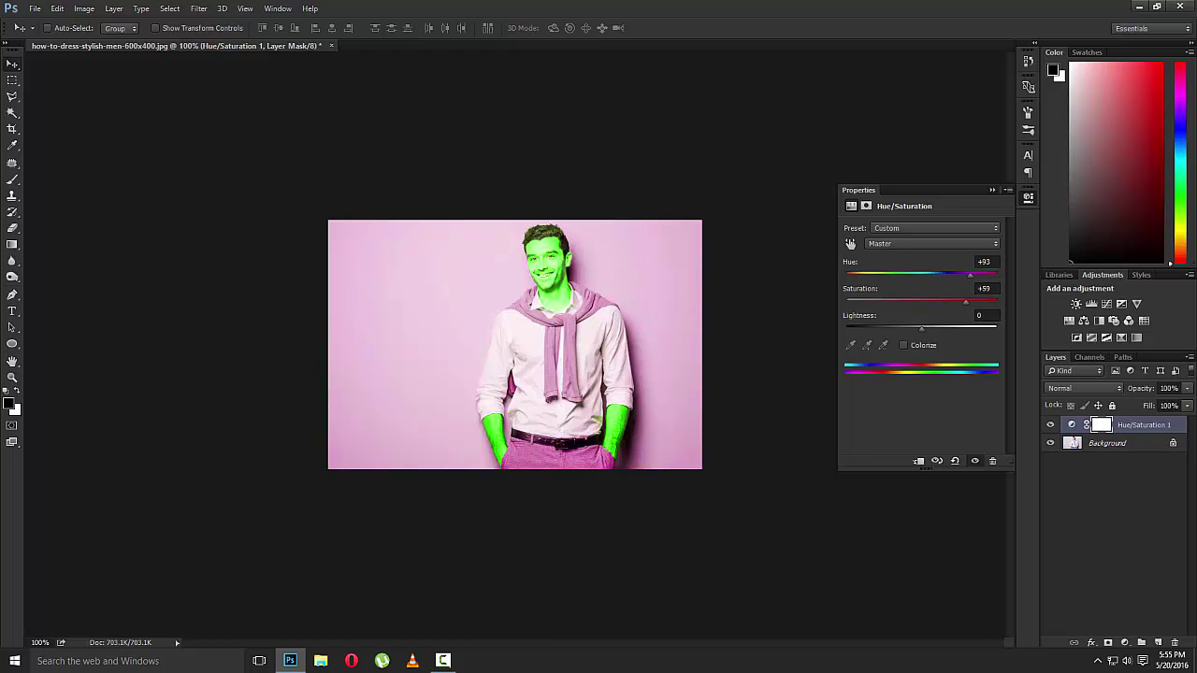
drag(921, 328, 920, 328)
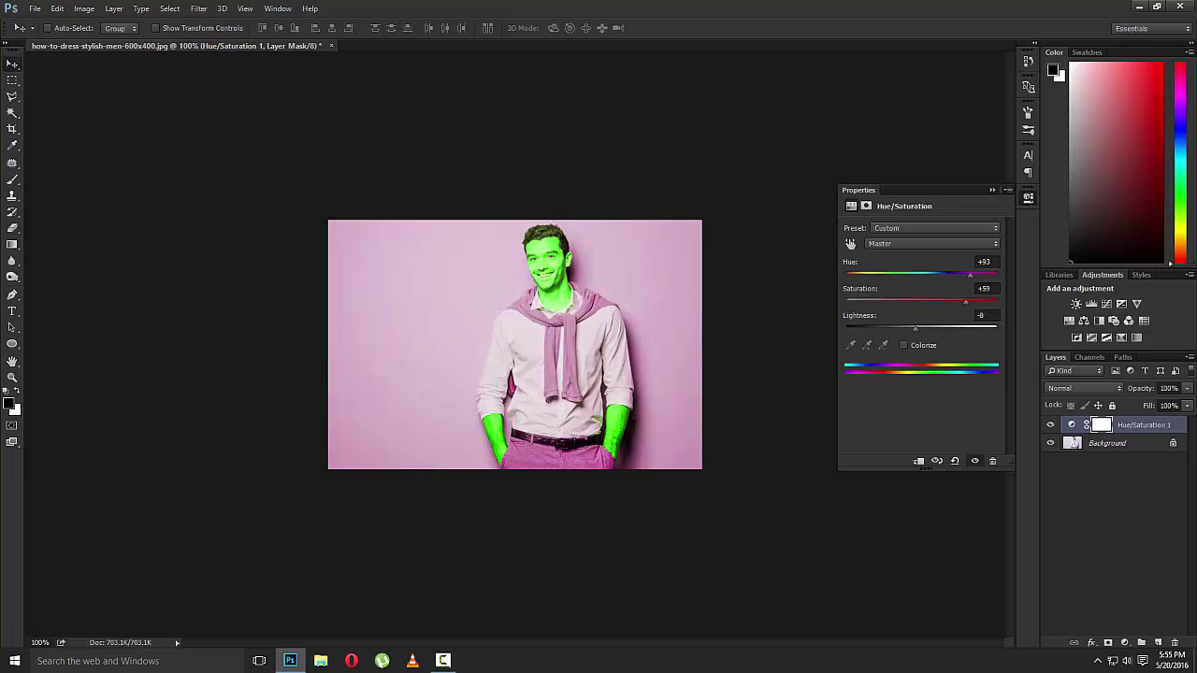
click(992, 190)
key(b)
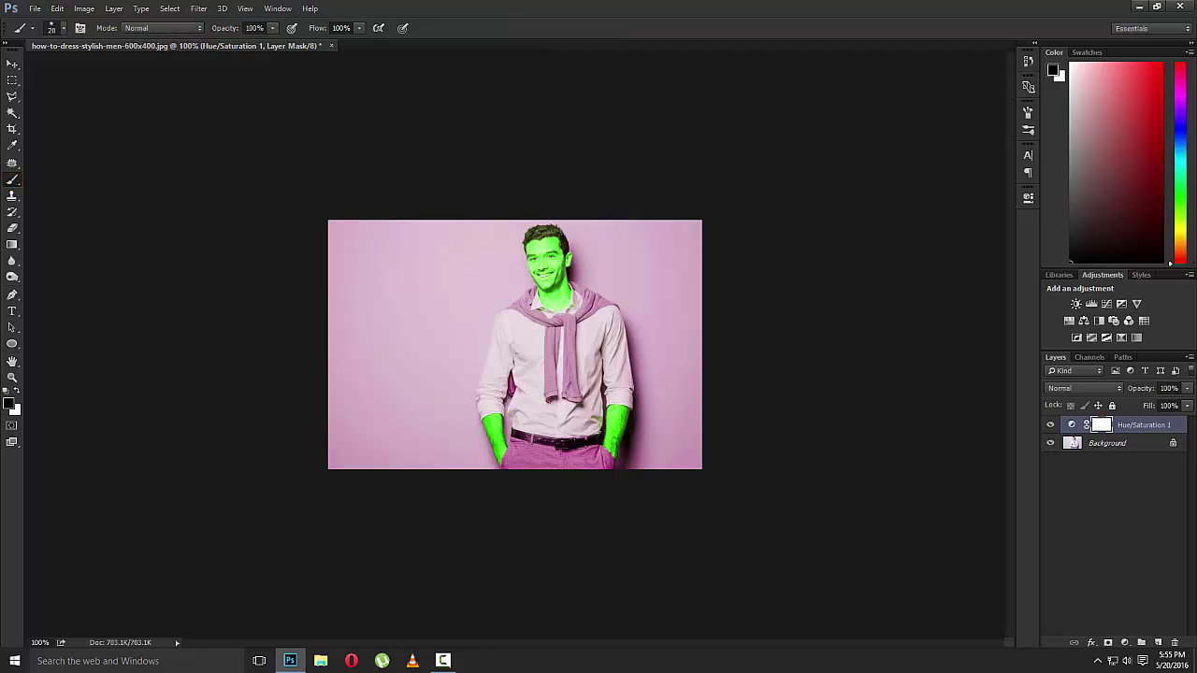
Step: Paint black on the mask to restore natural skin on the face, neck, ear and forehead
scroll(542, 239, up, 2)
scroll(542, 238, up, 2)
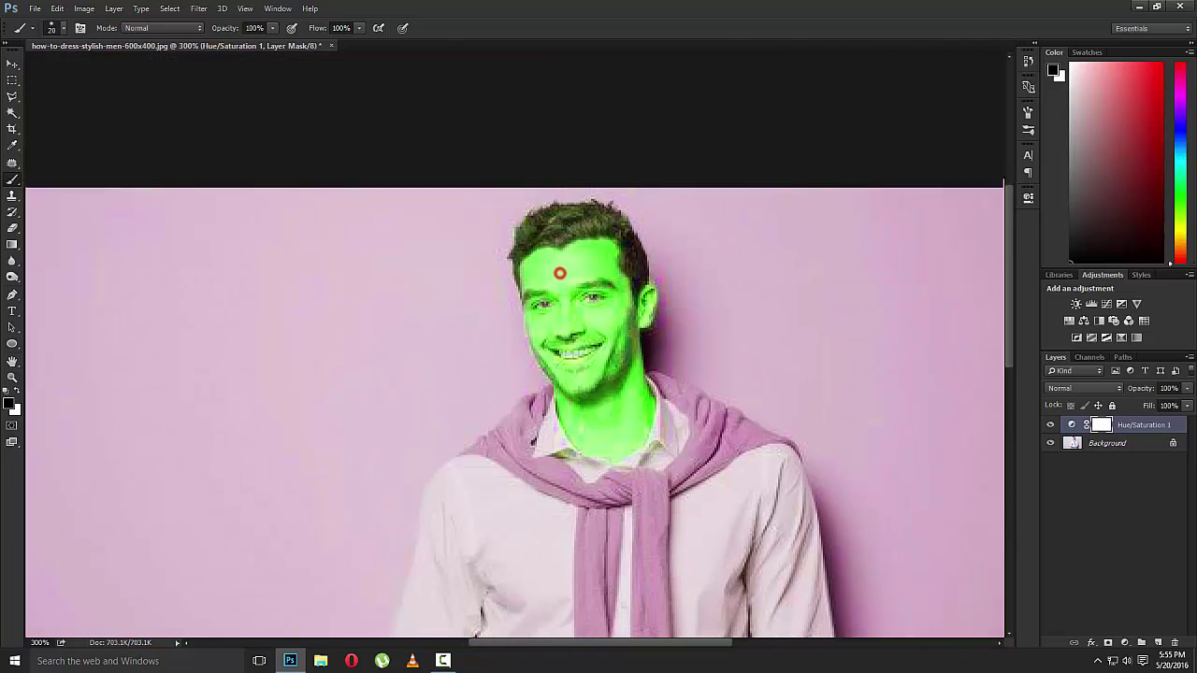
mouse_move(561, 297)
mouse_down()
mouse_move(543, 323)
mouse_move(575, 393)
mouse_move(584, 295)
mouse_move(622, 313)
mouse_move(617, 379)
mouse_move(561, 421)
mouse_move(599, 457)
mouse_move(626, 439)
mouse_up()
mouse_move(635, 366)
mouse_down()
mouse_move(643, 426)
mouse_move(632, 466)
mouse_up()
mouse_move(651, 412)
mouse_down()
mouse_move(646, 295)
mouse_move(603, 275)
mouse_move(617, 262)
mouse_move(609, 245)
mouse_move(547, 224)
mouse_move(529, 240)
mouse_move(530, 322)
mouse_up()
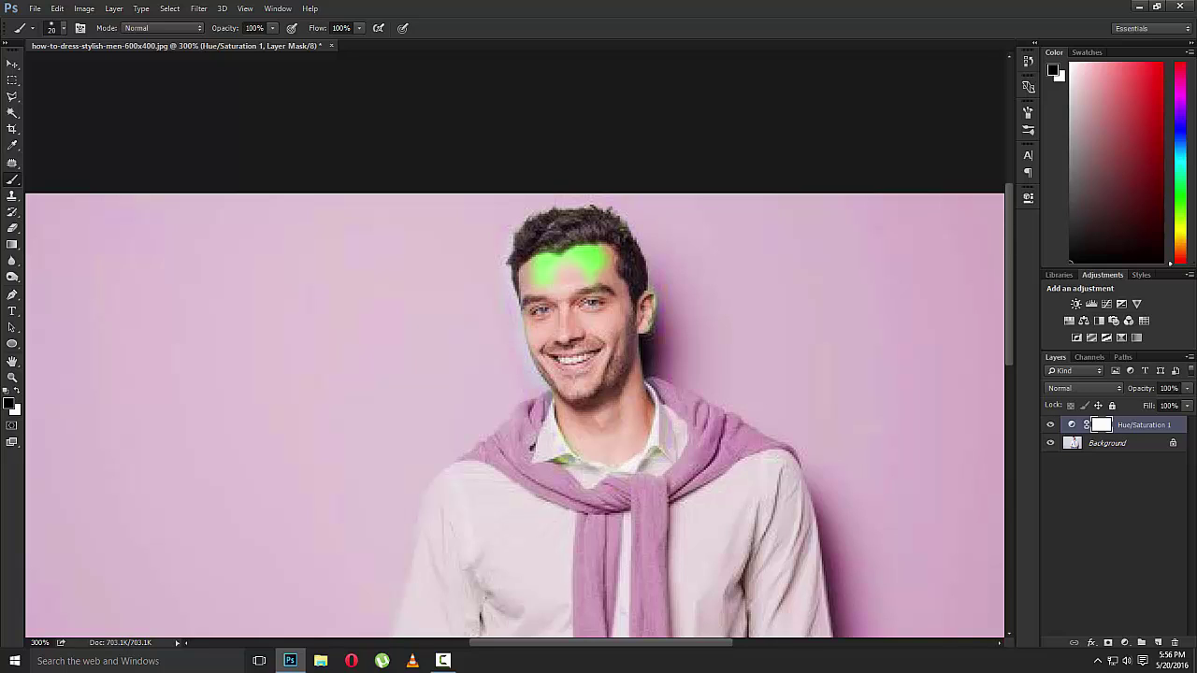
mouse_move(540, 276)
mouse_down()
mouse_move(563, 252)
mouse_move(538, 256)
mouse_move(595, 252)
mouse_move(606, 265)
mouse_up()
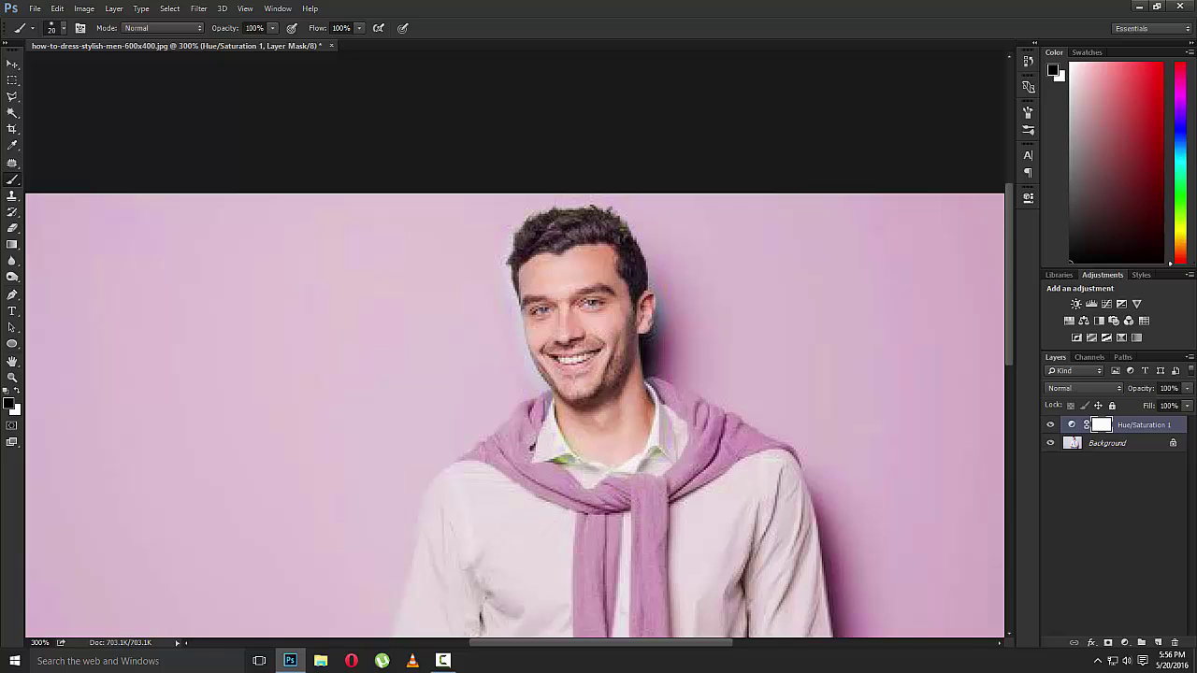
Step: Restore the grey scarf, upper white shirt and right sleeve to their original colours
scroll(601, 374, down, 3)
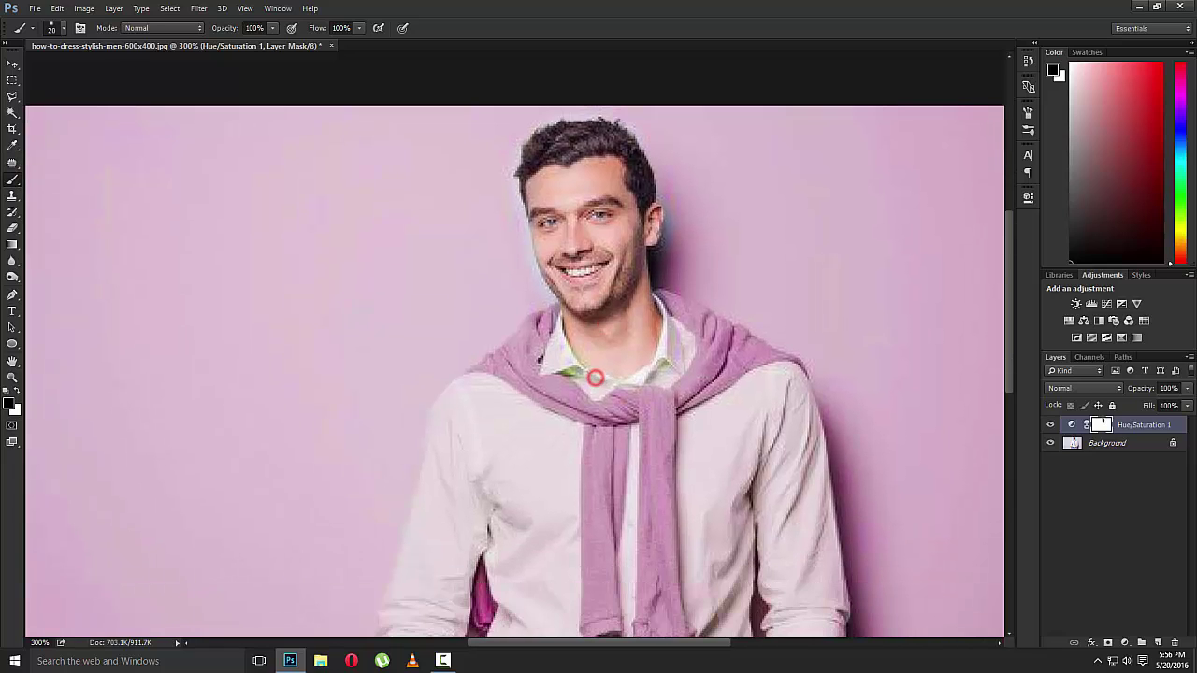
mouse_move(601, 374)
mouse_down()
mouse_move(577, 342)
mouse_move(533, 374)
mouse_move(512, 355)
mouse_move(531, 326)
mouse_move(472, 392)
mouse_move(454, 463)
mouse_up()
mouse_move(453, 505)
mouse_down()
mouse_move(509, 412)
mouse_move(510, 491)
mouse_up()
mouse_move(542, 402)
mouse_down()
mouse_move(551, 533)
mouse_move(607, 420)
mouse_move(692, 360)
mouse_move(654, 445)
mouse_move(636, 552)
mouse_up()
mouse_move(610, 435)
mouse_down()
mouse_move(594, 561)
mouse_move(509, 524)
mouse_move(458, 566)
mouse_up()
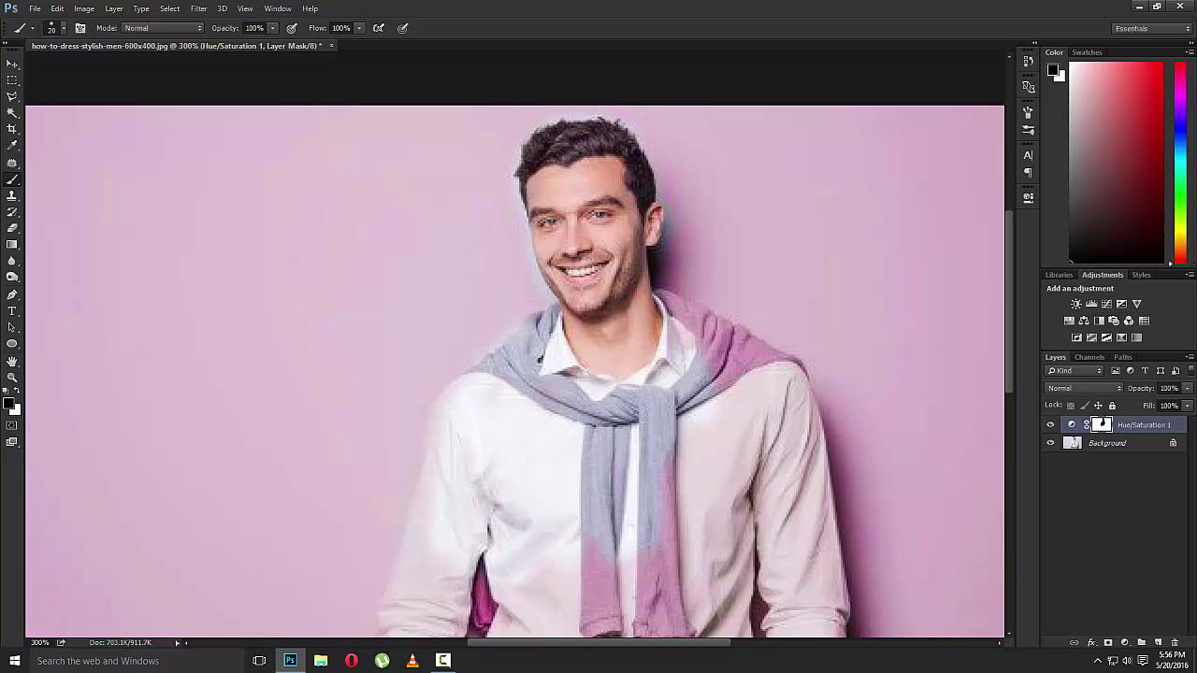
mouse_move(666, 305)
mouse_down()
mouse_move(788, 376)
mouse_move(799, 467)
mouse_up()
mouse_move(785, 533)
mouse_down()
mouse_move(762, 416)
mouse_move(748, 472)
mouse_move(709, 355)
mouse_move(627, 458)
mouse_move(538, 444)
mouse_move(486, 496)
mouse_move(441, 467)
mouse_move(428, 439)
mouse_move(406, 552)
mouse_move(387, 514)
mouse_move(404, 437)
mouse_up()
scroll(636, 470, down, 3)
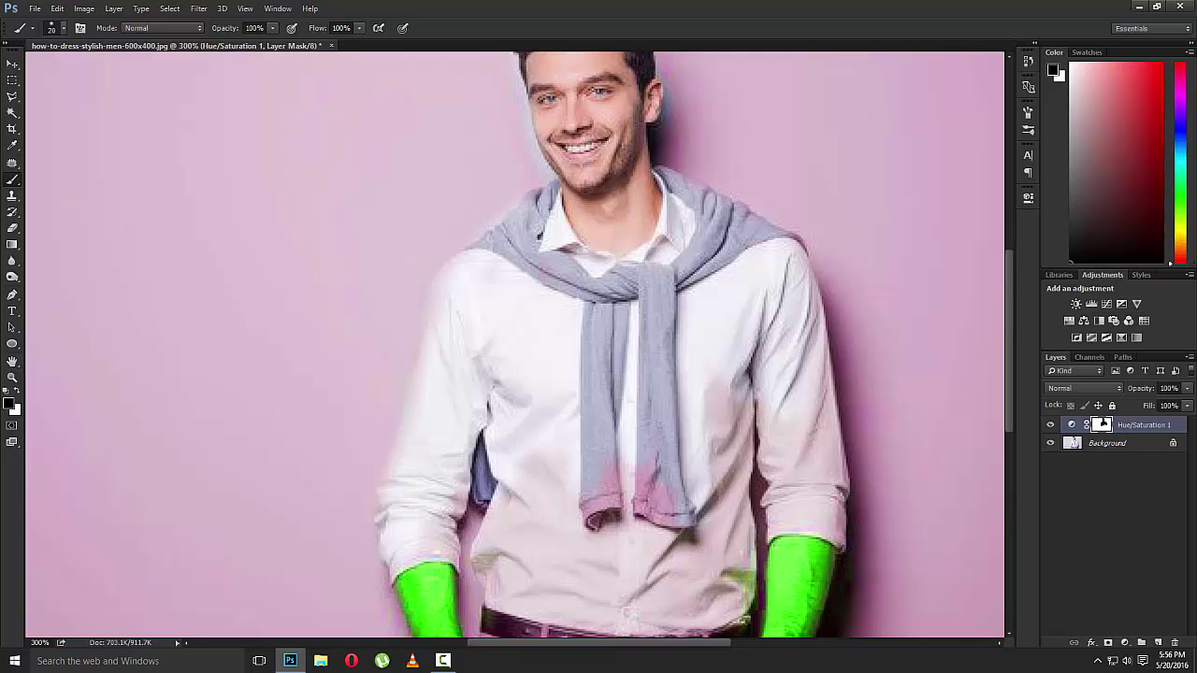
Step: Paint the pinkish lower shirt above the belt back to white on the mask
mouse_move(452, 495)
mouse_down()
mouse_move(450, 556)
mouse_move(428, 523)
mouse_up()
mouse_move(519, 458)
mouse_down()
mouse_move(498, 609)
mouse_move(542, 612)
mouse_move(547, 462)
mouse_move(608, 561)
mouse_up()
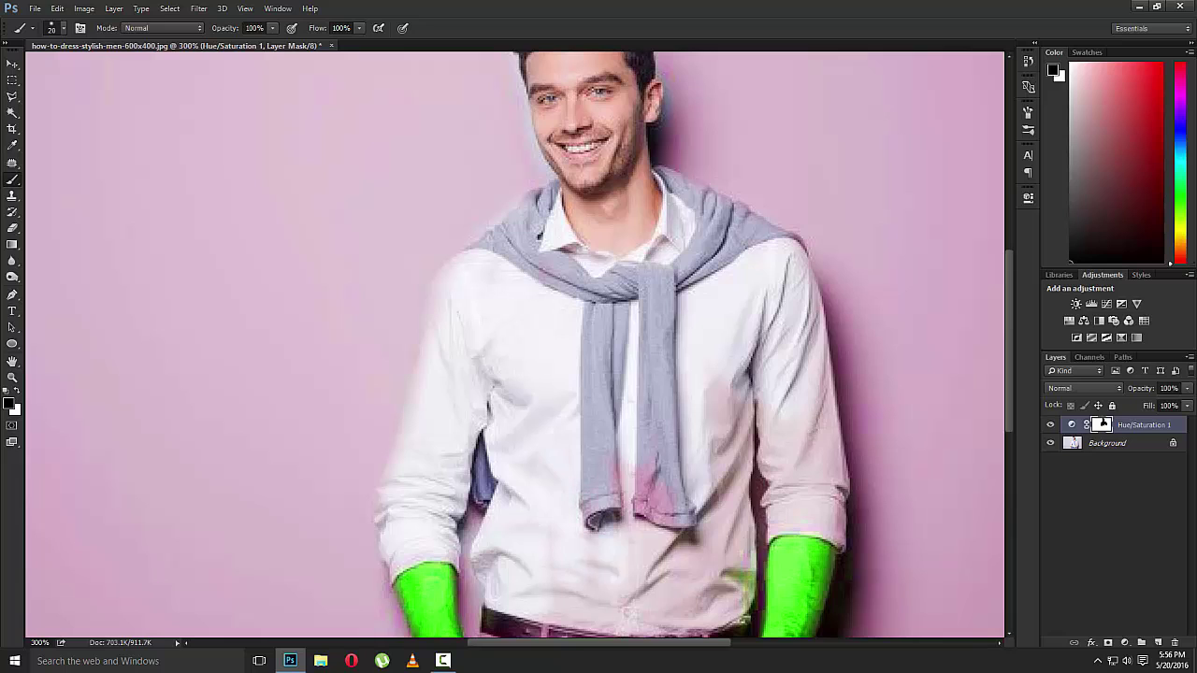
mouse_move(629, 610)
mouse_down()
mouse_move(640, 473)
mouse_move(668, 561)
mouse_move(697, 598)
mouse_up()
scroll(692, 580, down, 1)
scroll(677, 513, down, 3)
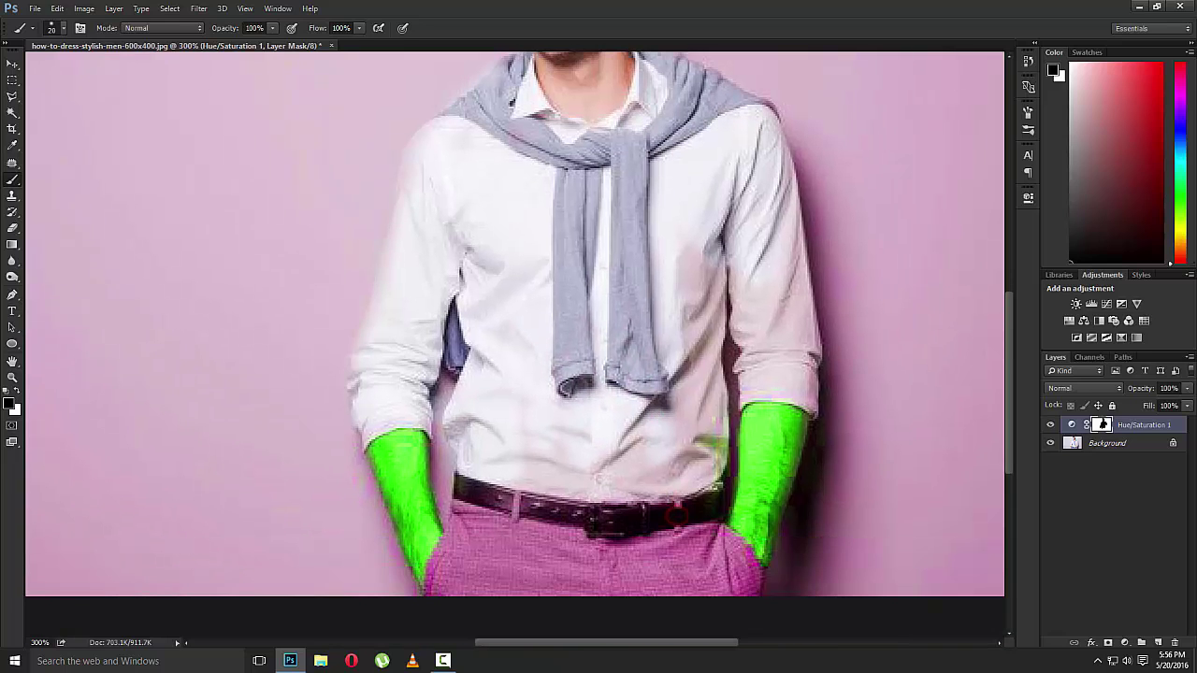
mouse_move(607, 491)
mouse_down()
mouse_move(515, 465)
mouse_move(631, 500)
mouse_move(608, 595)
mouse_move(500, 552)
mouse_move(463, 561)
mouse_up()
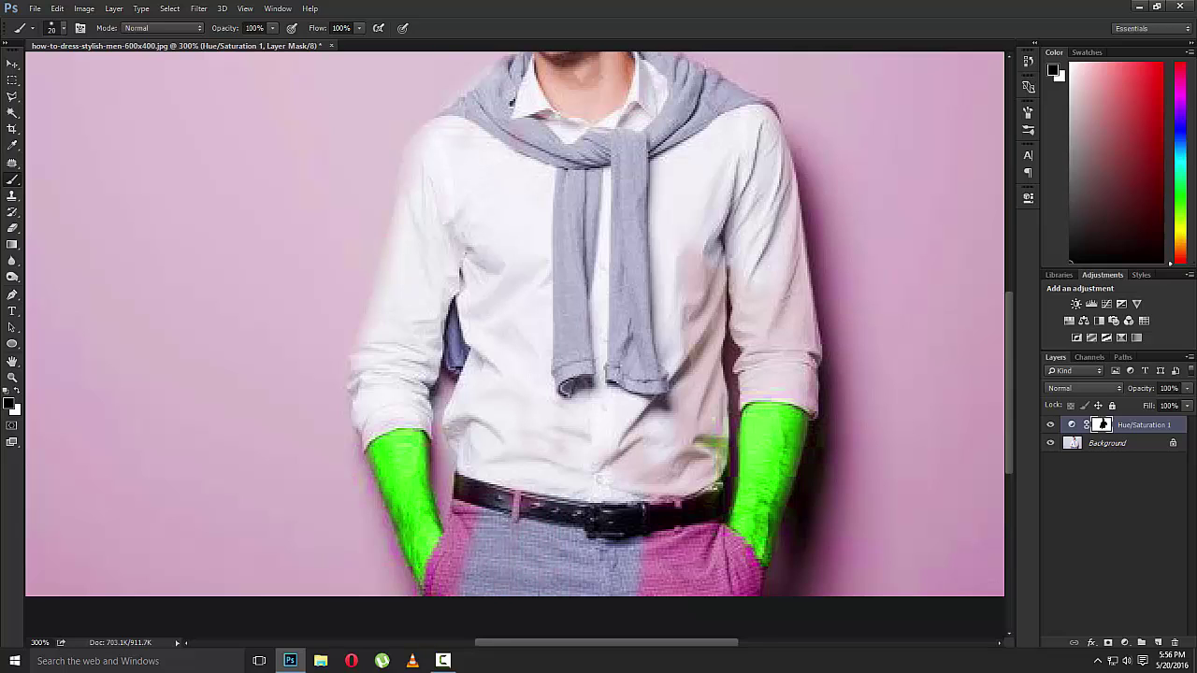
Step: Turn the trousers back to grey and clear tints at the right pocket and sleeve
drag(472, 505, 430, 594)
mouse_move(645, 550)
mouse_down()
mouse_move(649, 595)
mouse_move(669, 593)
mouse_up()
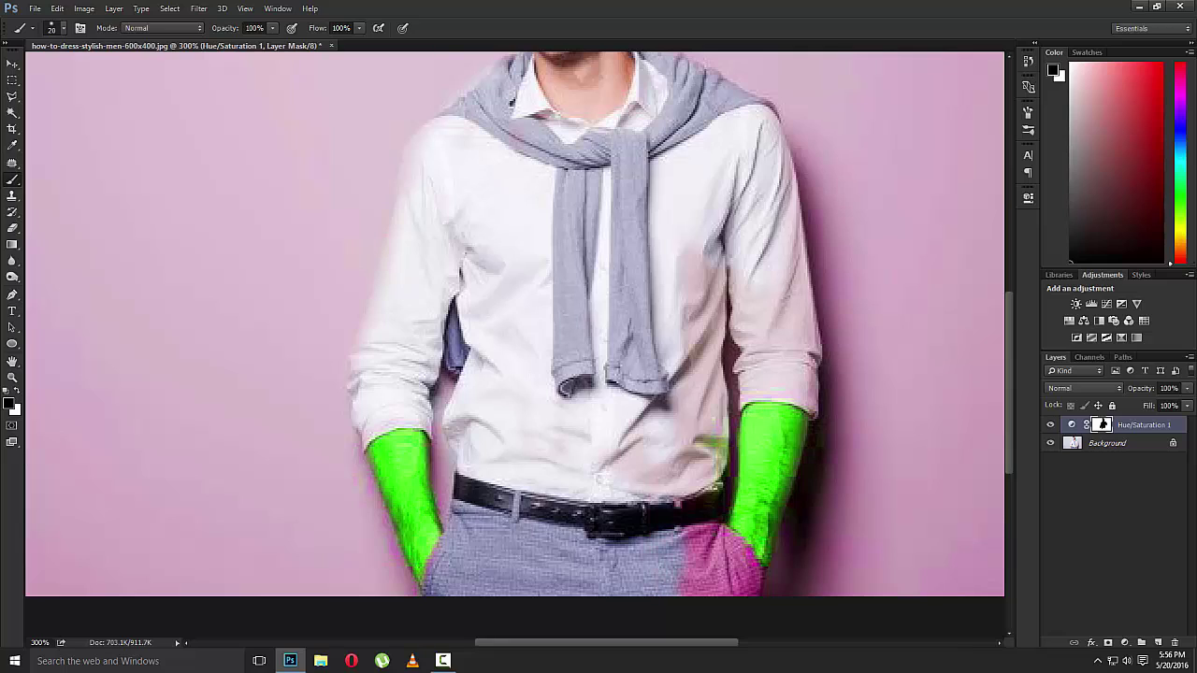
mouse_move(655, 472)
mouse_down()
mouse_move(696, 561)
mouse_move(716, 538)
mouse_move(739, 593)
mouse_move(738, 533)
mouse_move(722, 519)
mouse_up()
drag(718, 439, 702, 473)
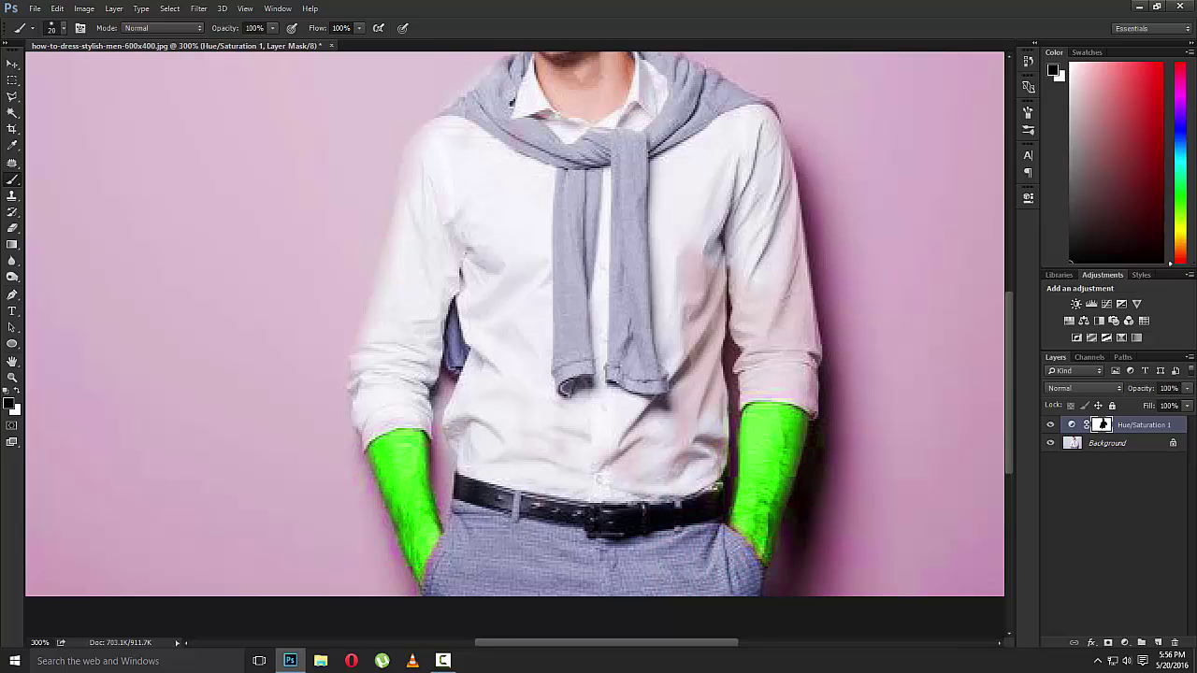
drag(694, 411, 686, 423)
drag(707, 378, 692, 249)
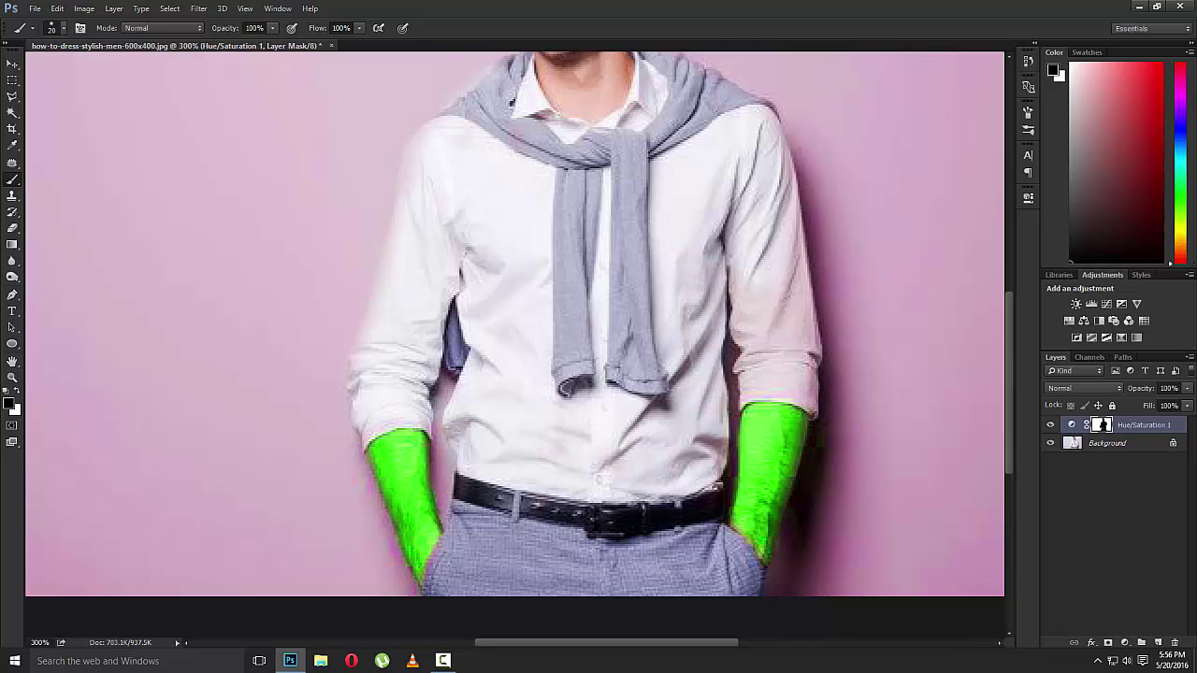
Step: Remove the green from both forearms, undoing one stray stroke, and tidy the right sleeve edges
mouse_move(397, 417)
mouse_down()
mouse_move(420, 569)
mouse_move(374, 436)
mouse_move(399, 543)
mouse_move(430, 519)
mouse_move(421, 425)
mouse_up()
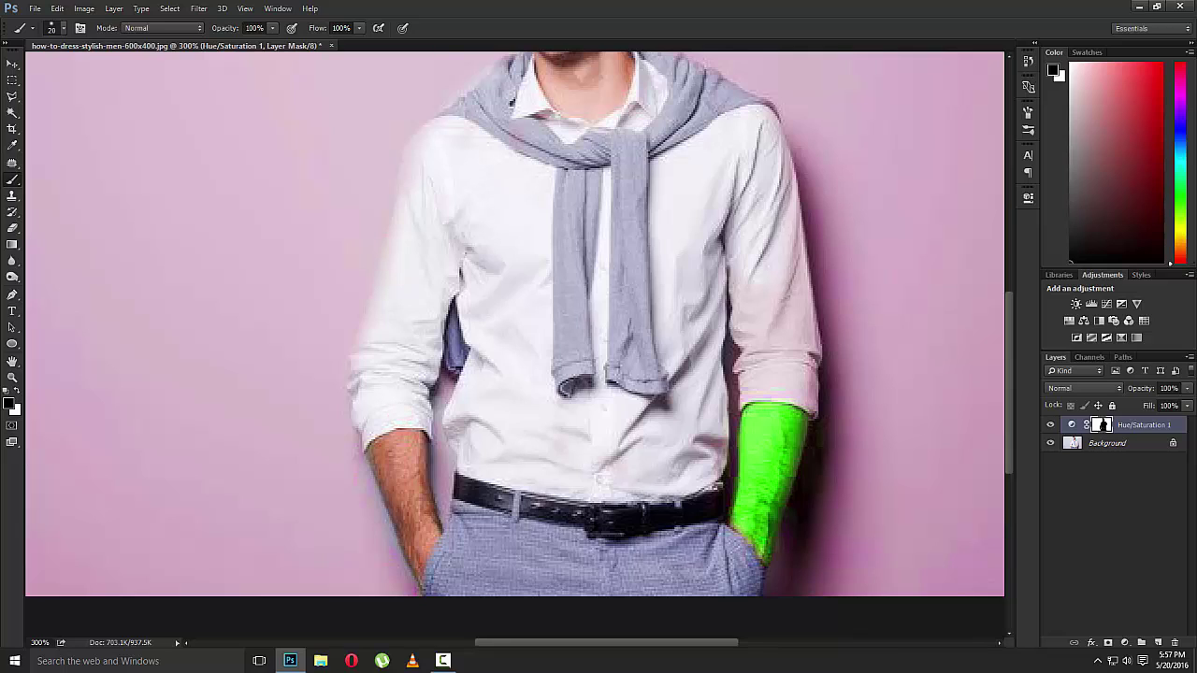
mouse_move(753, 394)
mouse_down()
mouse_move(746, 533)
mouse_move(739, 495)
mouse_move(768, 407)
mouse_move(787, 468)
mouse_move(762, 557)
mouse_up()
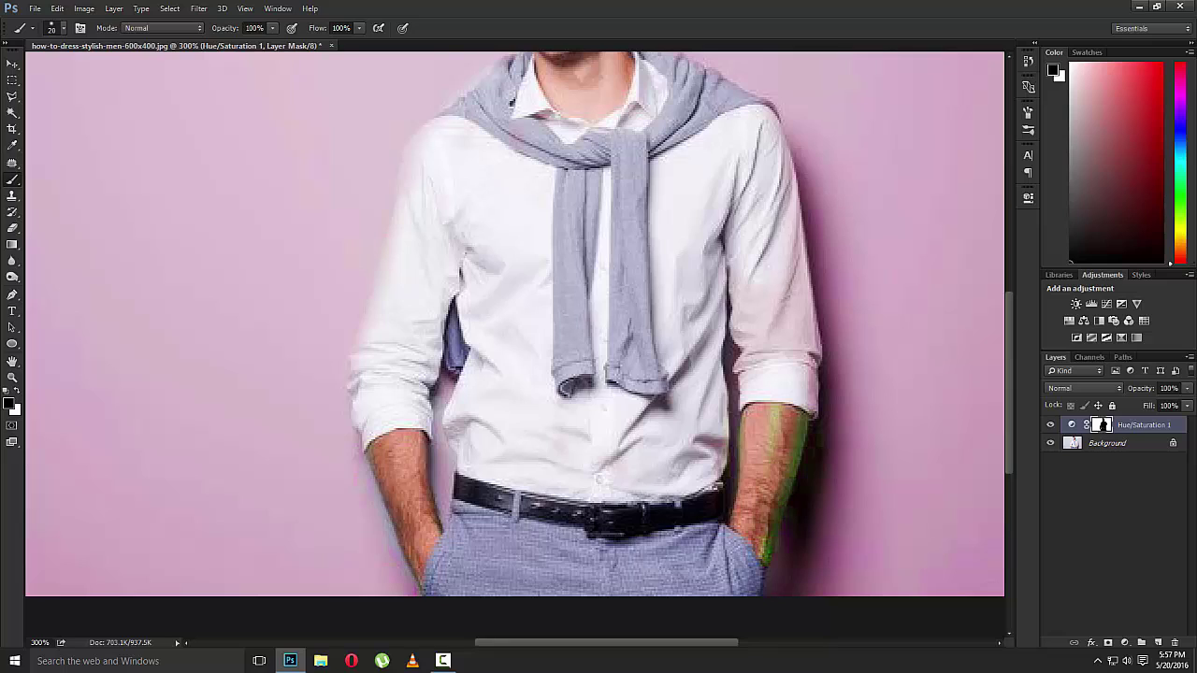
drag(795, 447, 790, 475)
drag(765, 538, 765, 561)
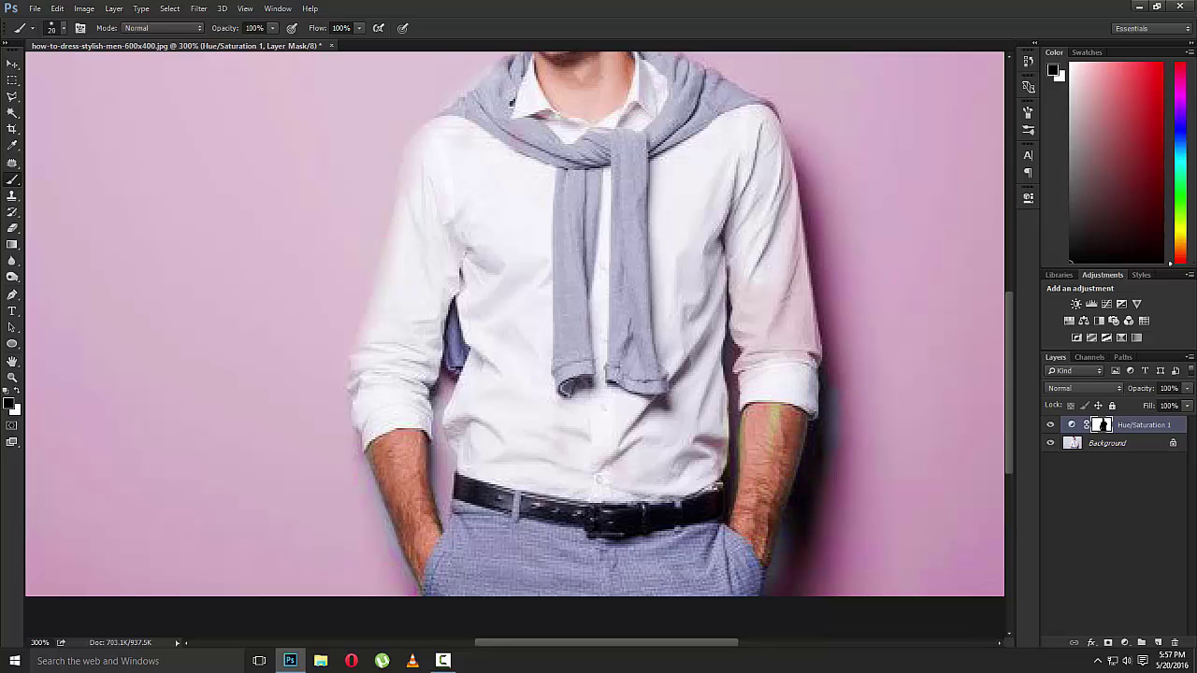
key(ctrl+alt+z)
key(ctrl+alt+z)
key(ctrl+alt+z)
mouse_move(782, 388)
mouse_down()
mouse_move(748, 524)
mouse_move(804, 392)
mouse_move(748, 392)
mouse_up()
mouse_move(761, 350)
mouse_down()
mouse_move(756, 308)
mouse_move(795, 280)
mouse_move(812, 369)
mouse_up()
drag(804, 281, 790, 182)
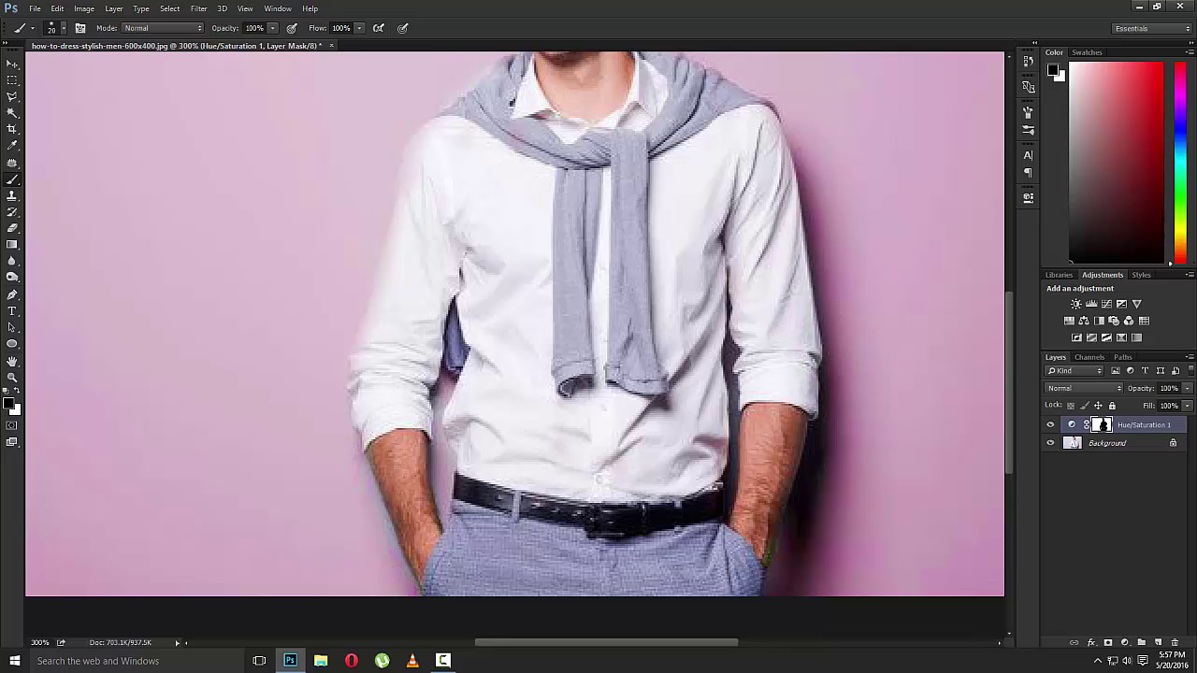
drag(741, 270, 741, 296)
drag(614, 235, 635, 453)
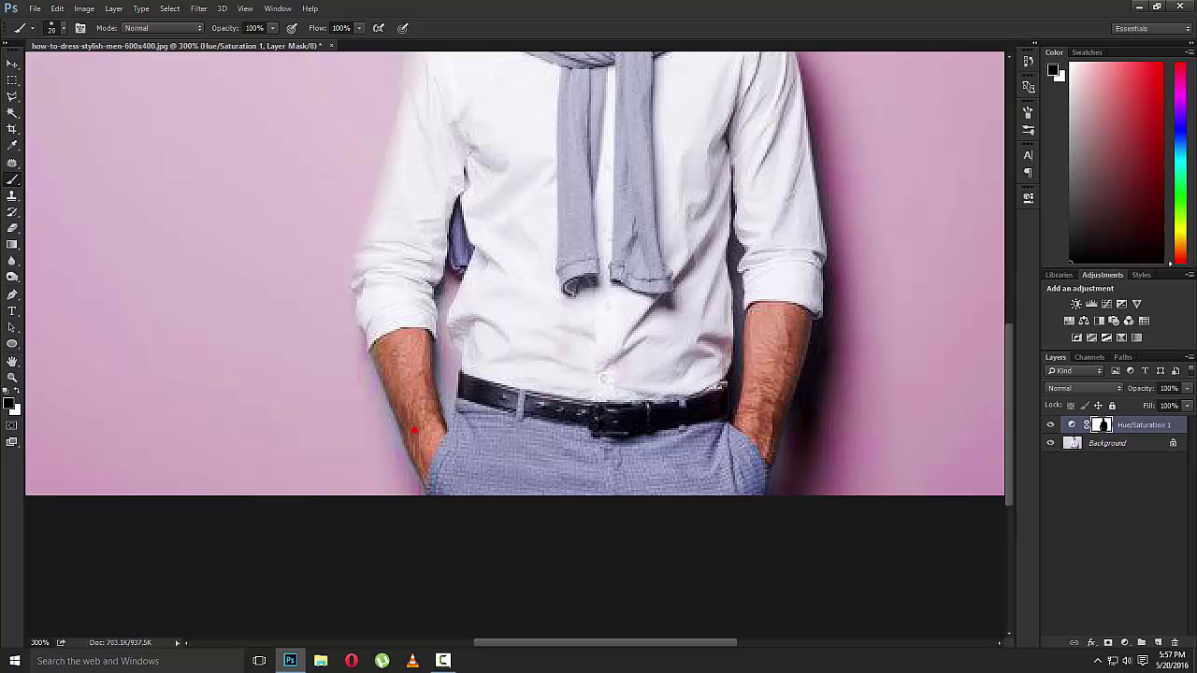
key(ctrl+minus)
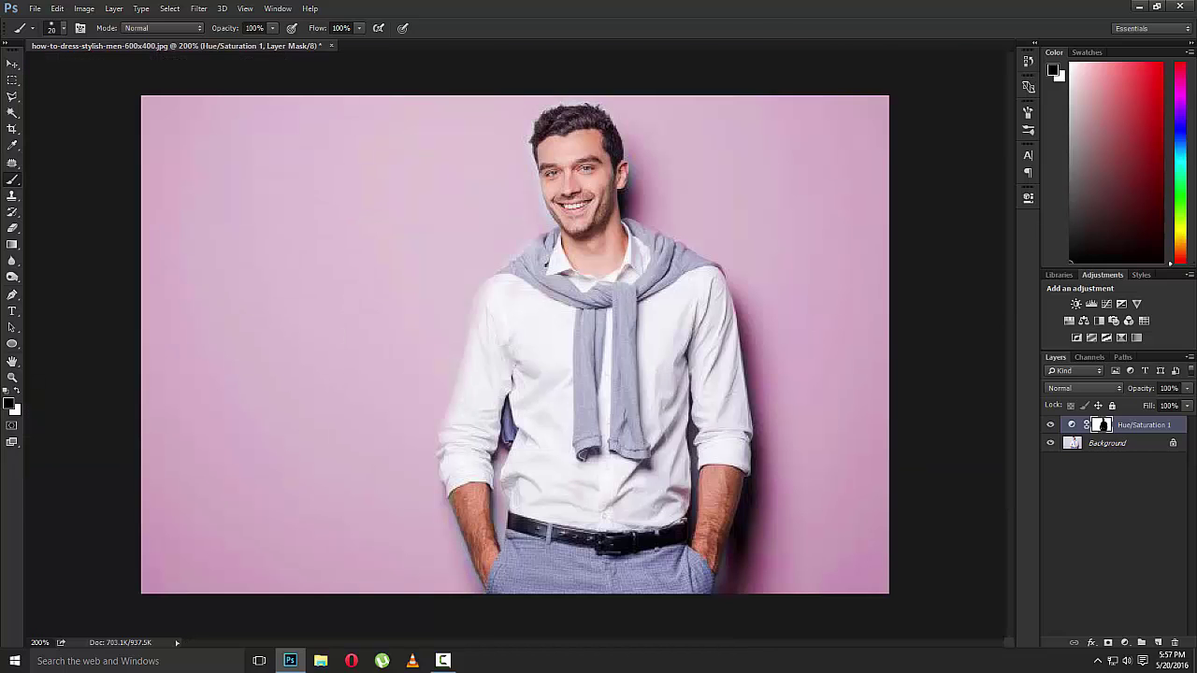
Step: Add a Levels layer clipped to Hue/Saturation with the Blue channel midtone at 1.17
click(1125, 642)
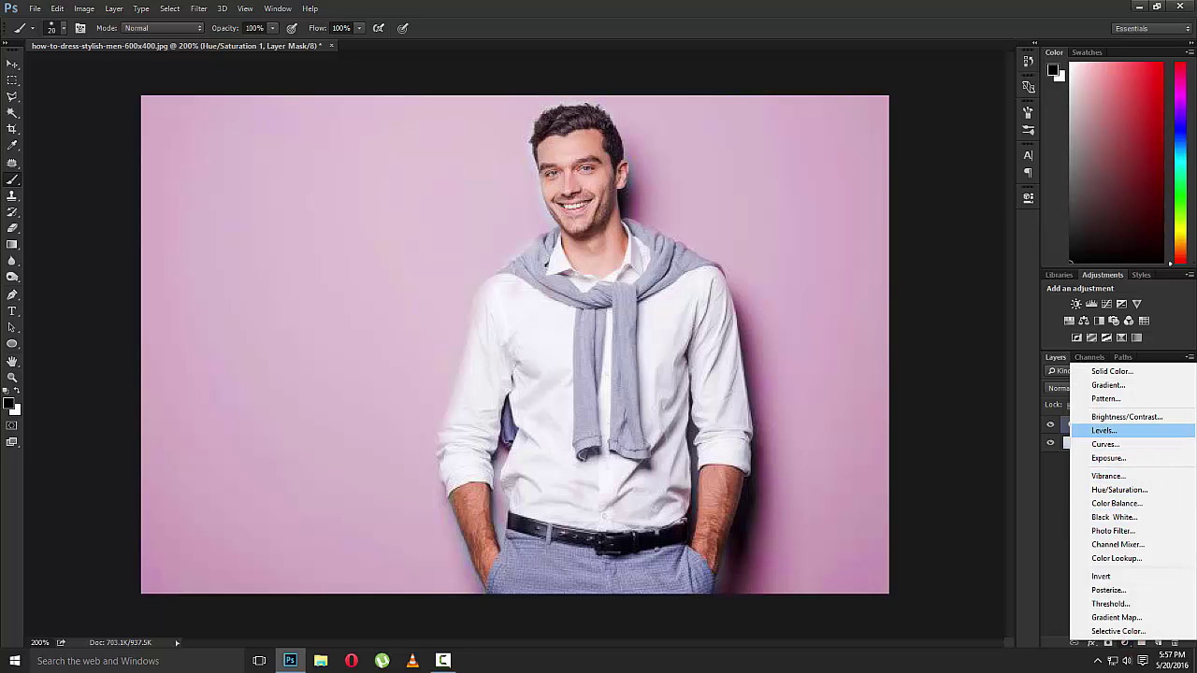
click(1102, 431)
click(920, 461)
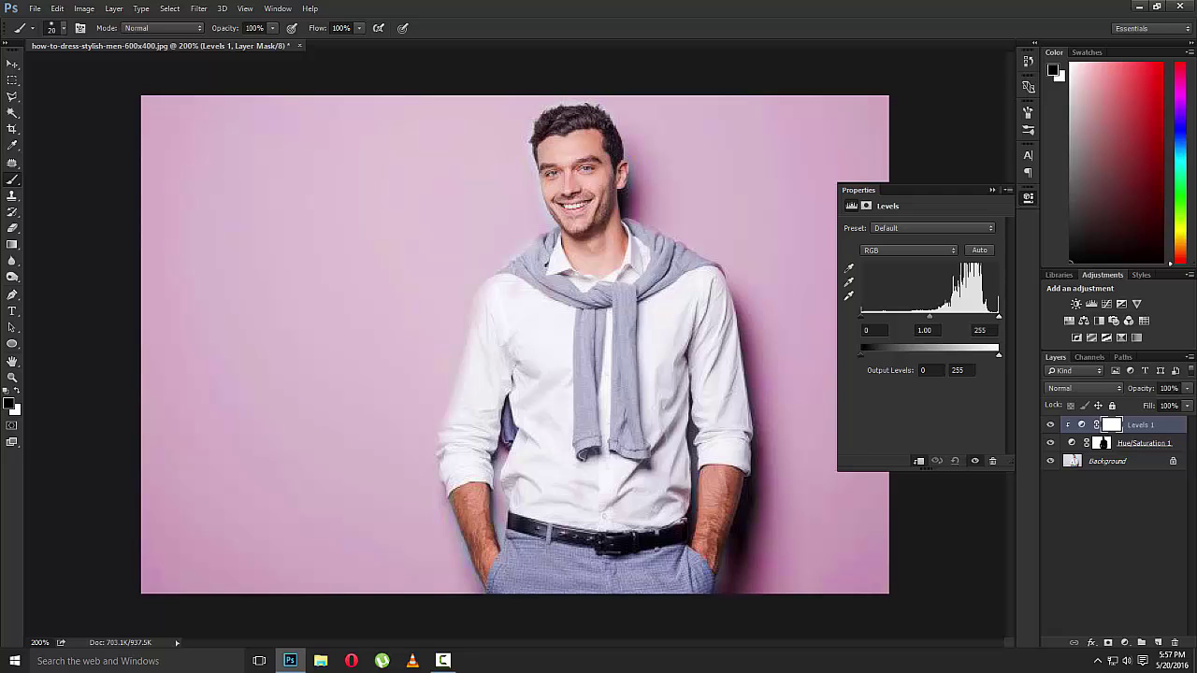
click(907, 249)
click(878, 288)
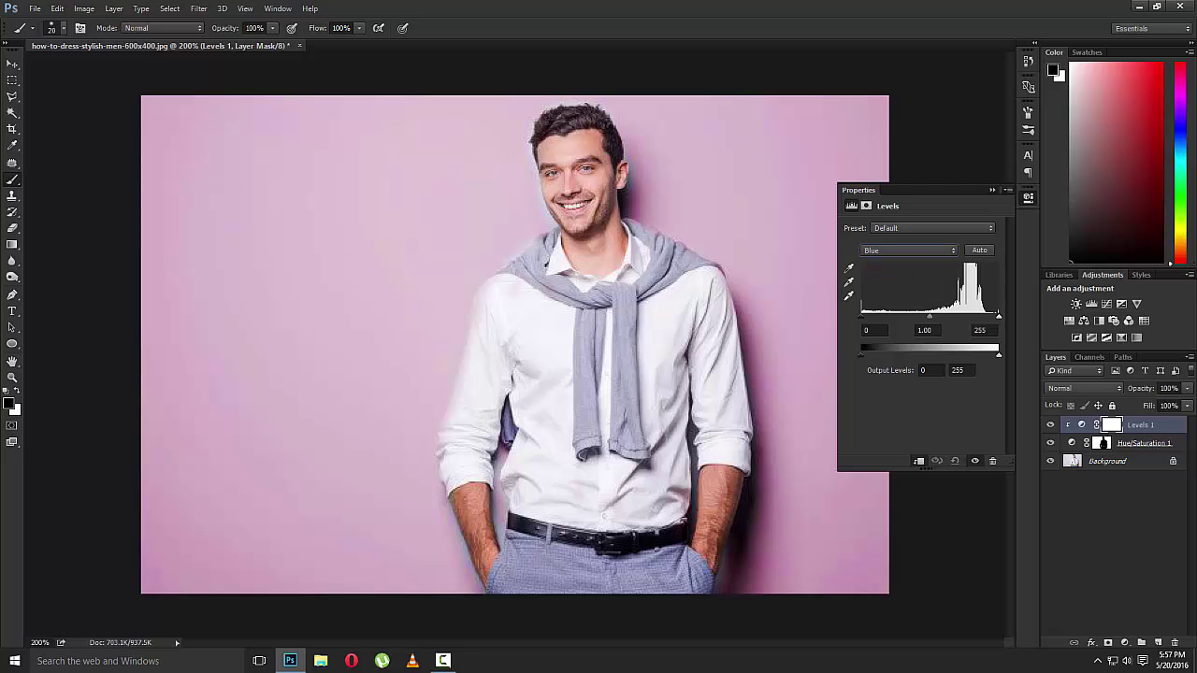
drag(928, 317, 931, 317)
click(992, 190)
click(1125, 644)
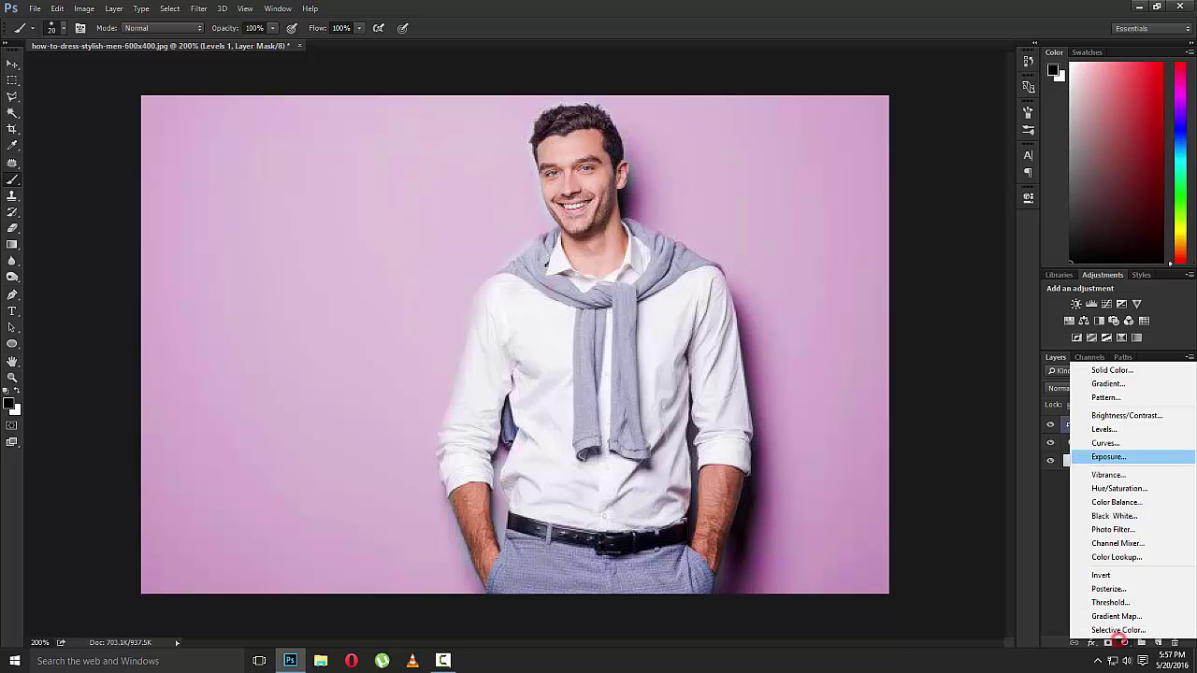
Step: Add a clipped Curves layer and set a Red channel point from 49 to 233
click(1103, 444)
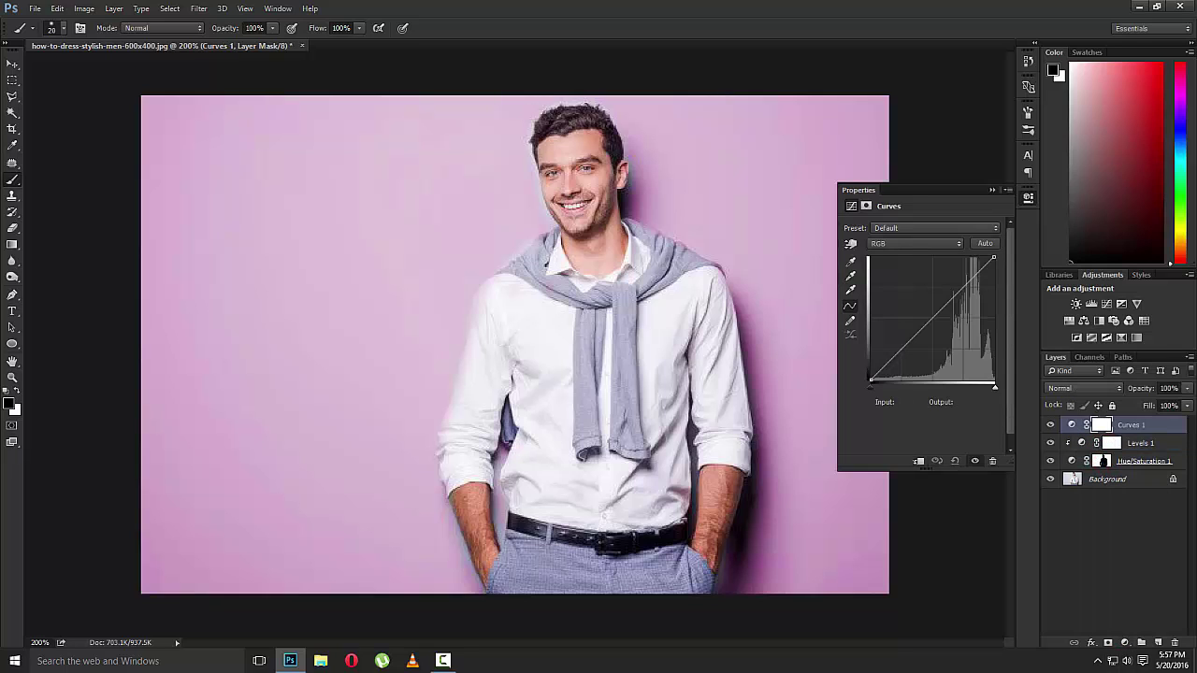
click(915, 243)
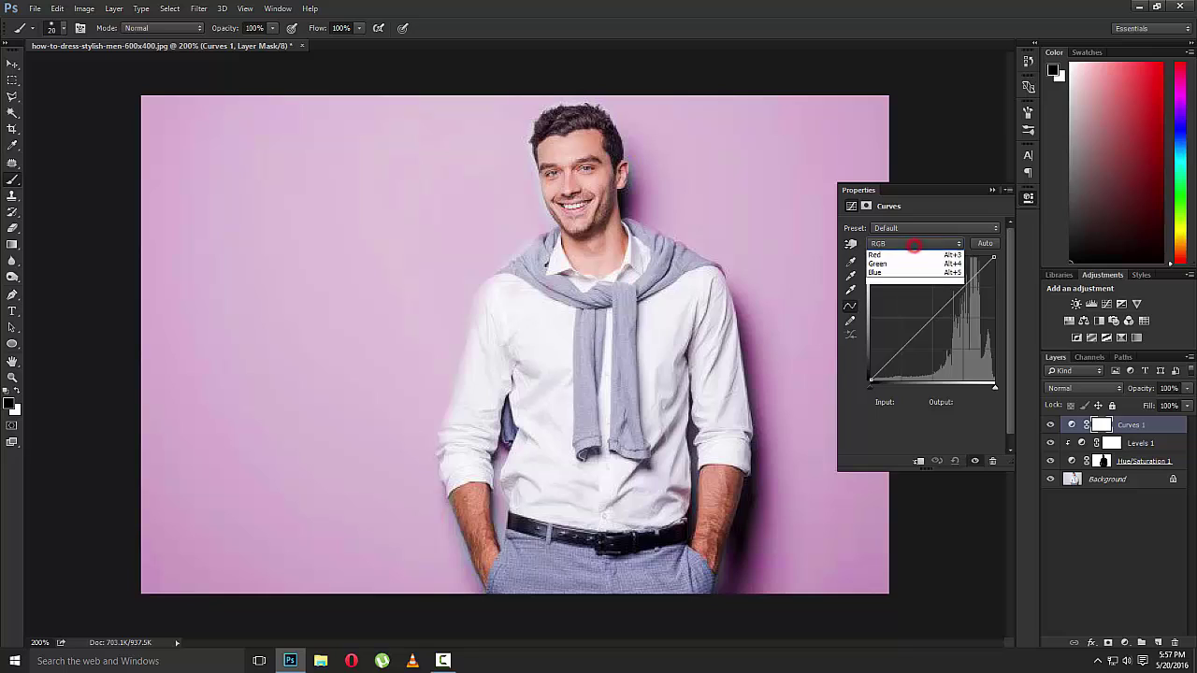
click(897, 256)
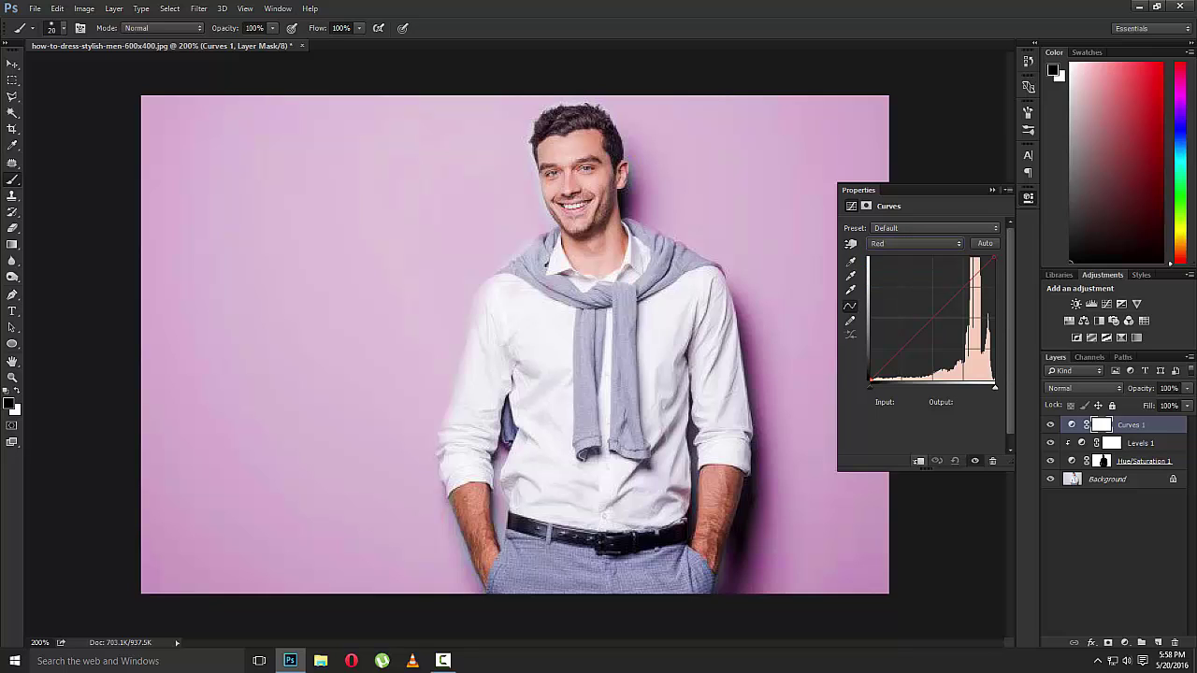
click(917, 461)
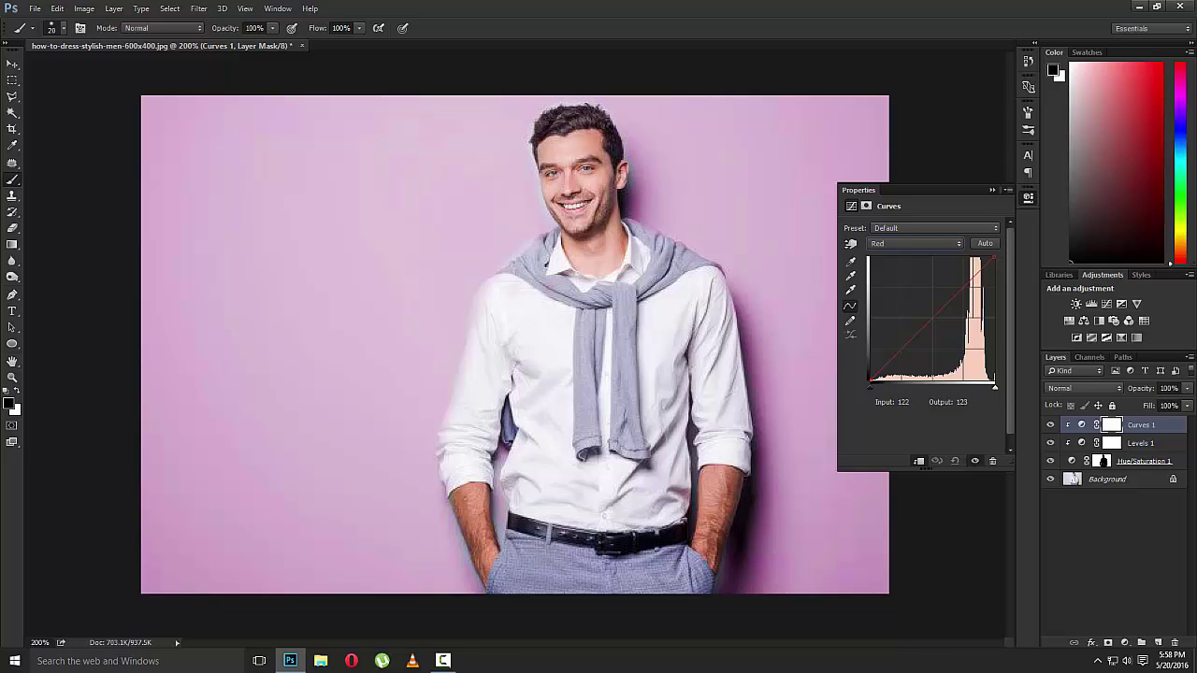
drag(929, 320, 924, 318)
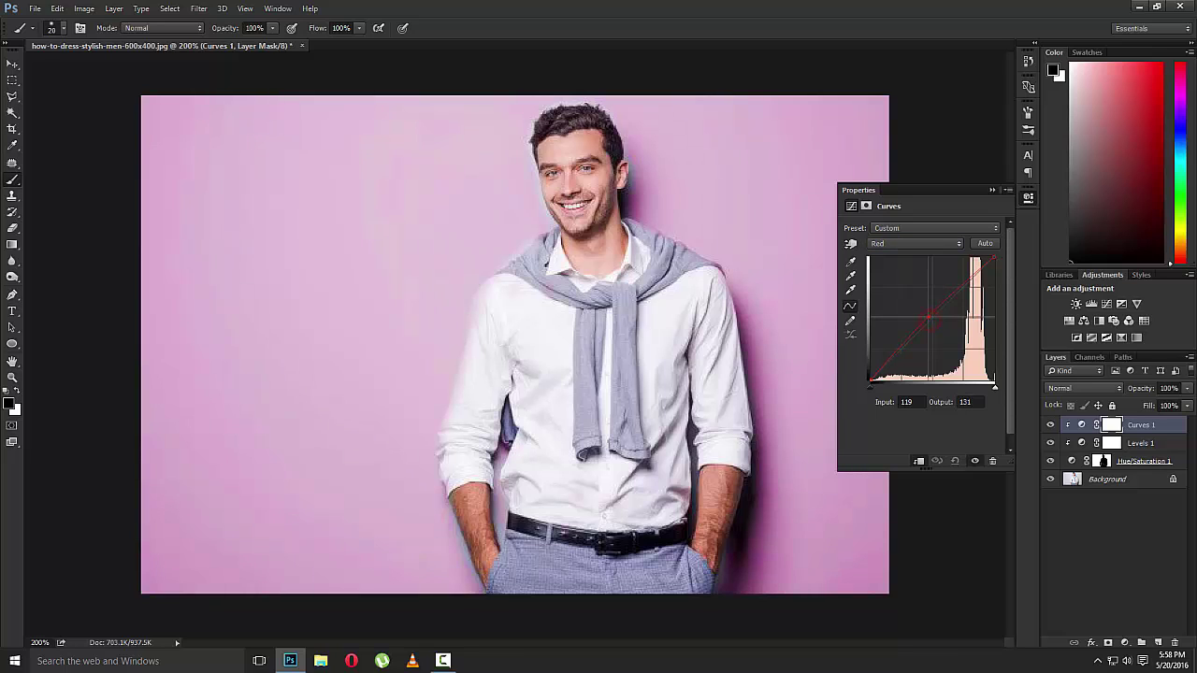
click(907, 402)
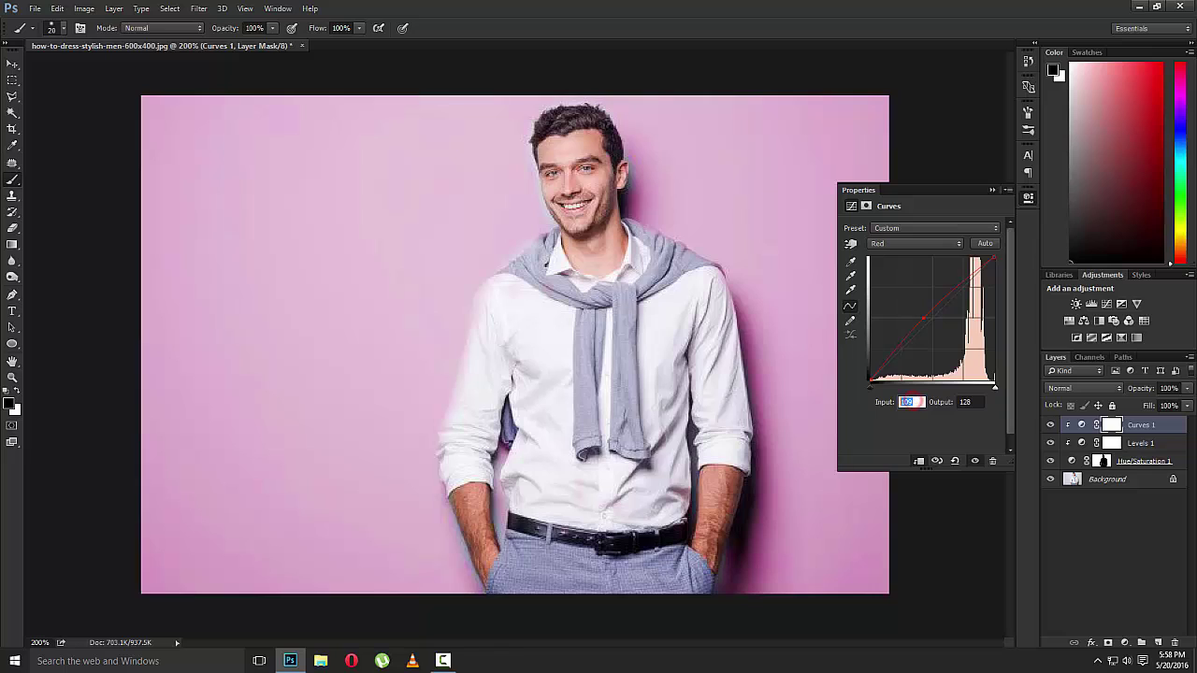
text(49)
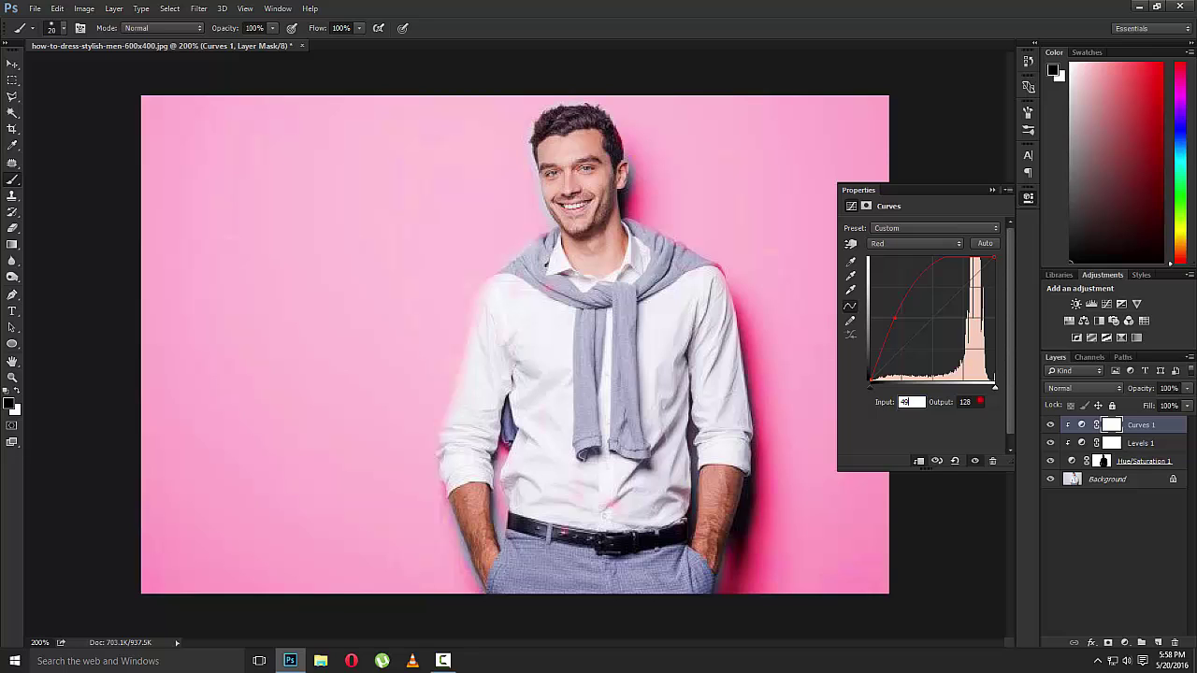
key(Tab)
text(23)
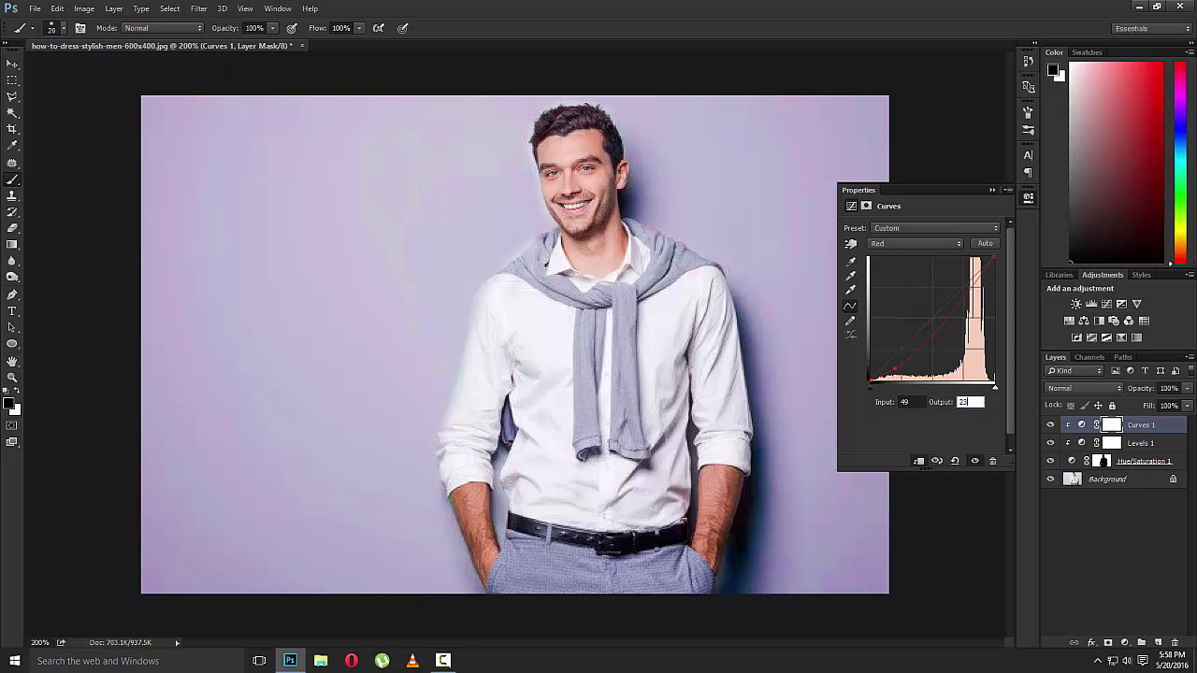
text(3)
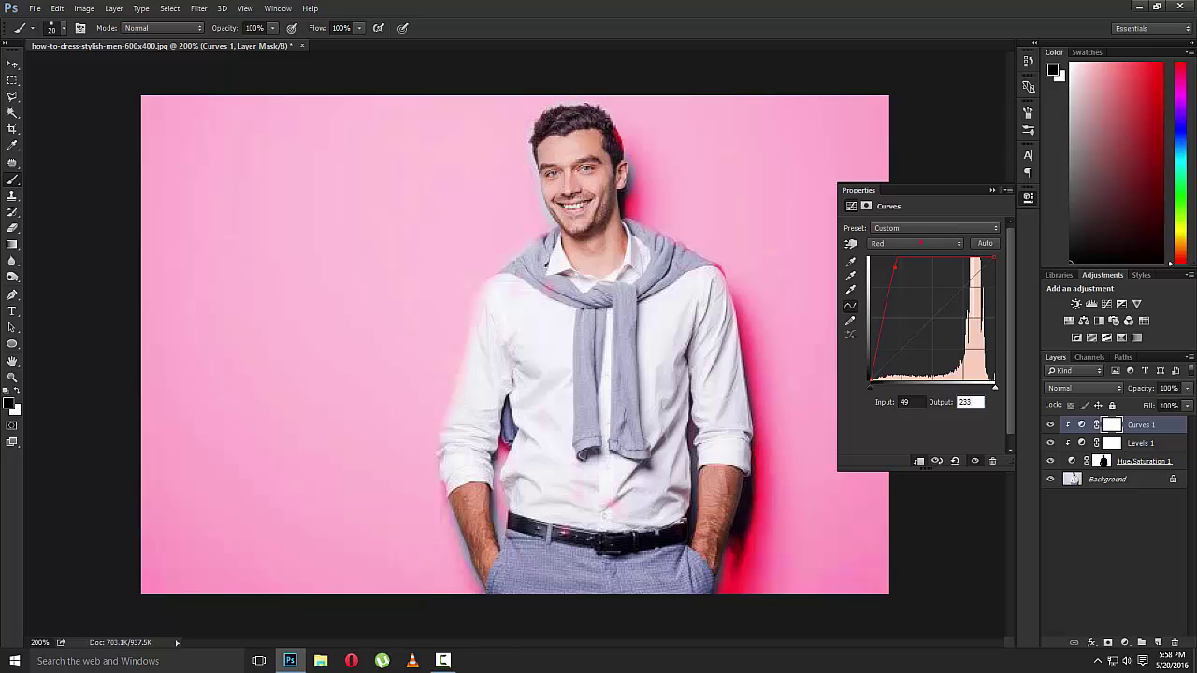
Step: Pull the Green curve point down from 160 to 138, turning the backdrop hot pink
click(921, 243)
click(893, 271)
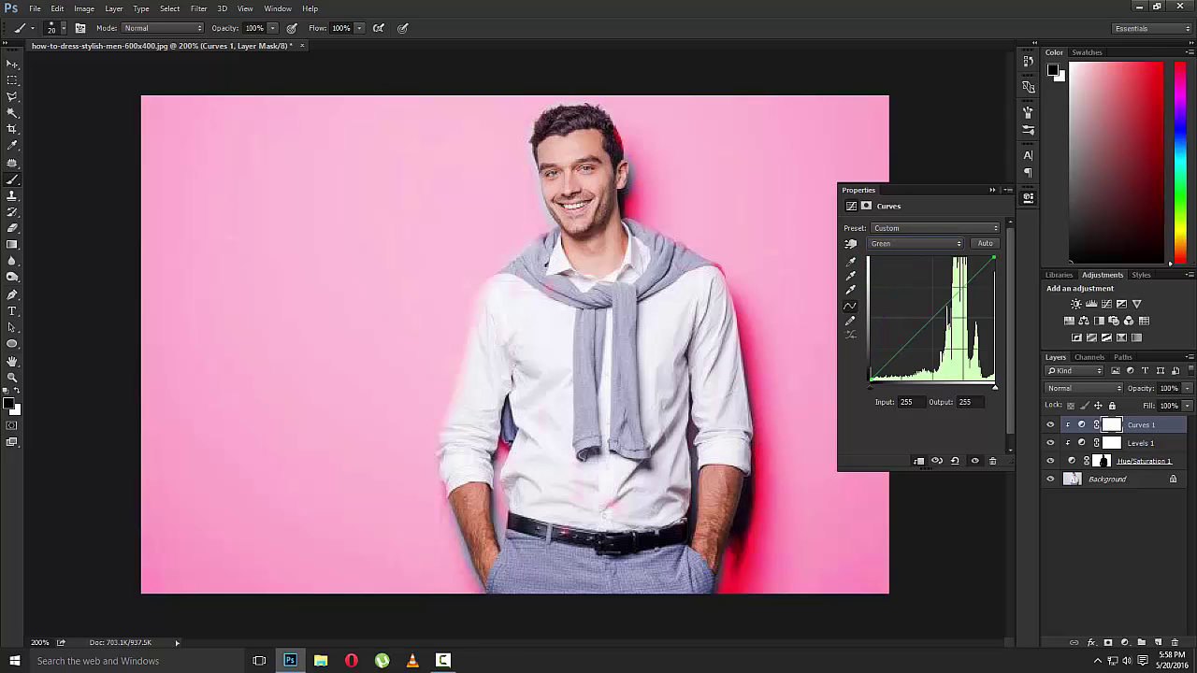
mouse_move(909, 342)
mouse_down()
mouse_move(909, 364)
mouse_move(894, 351)
mouse_move(904, 359)
mouse_up()
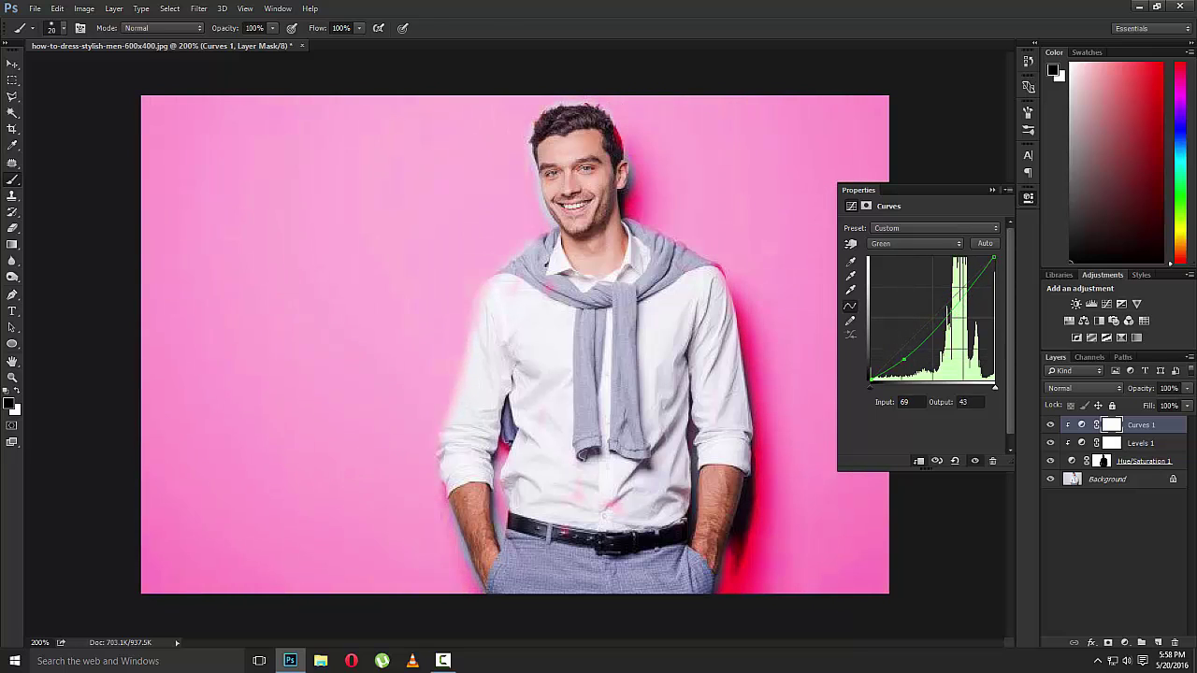
double_click(907, 402)
text(28)
key(Return)
key(Tab)
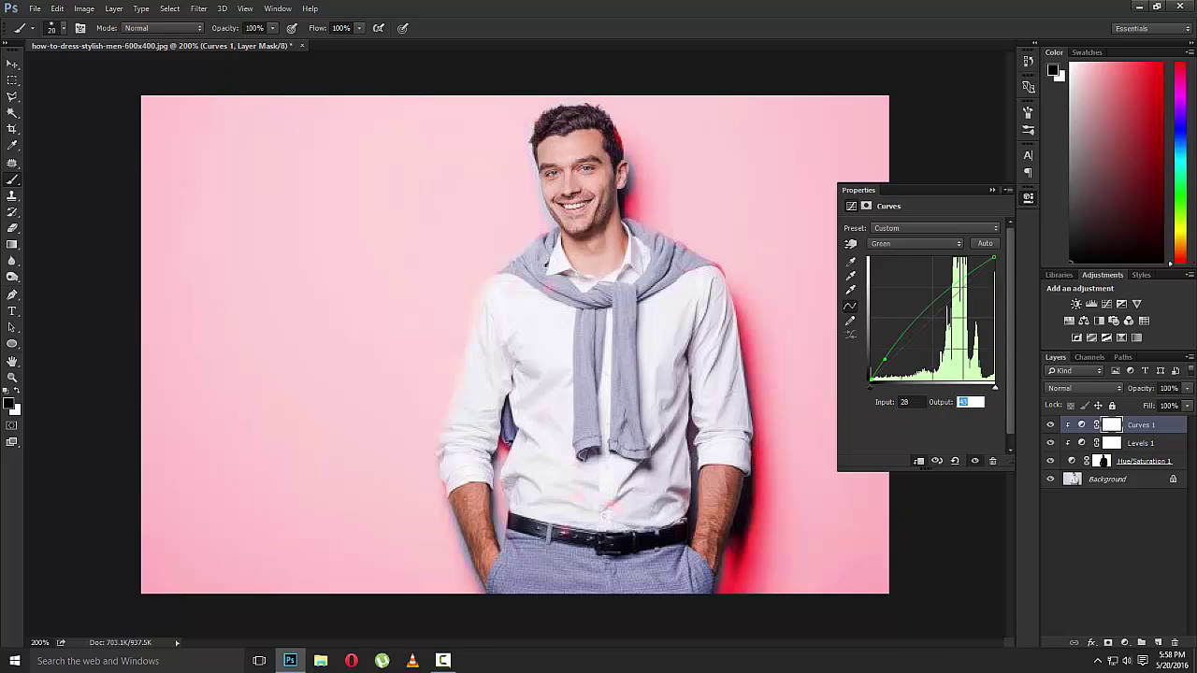
text(229)
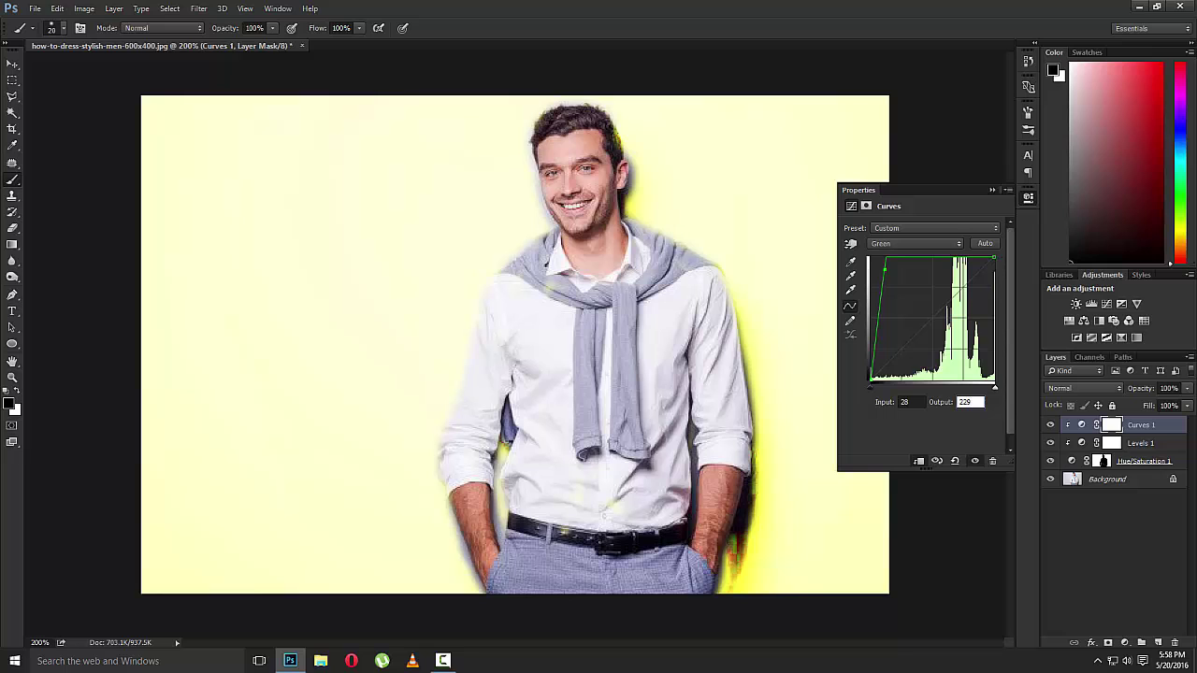
drag(884, 270, 948, 314)
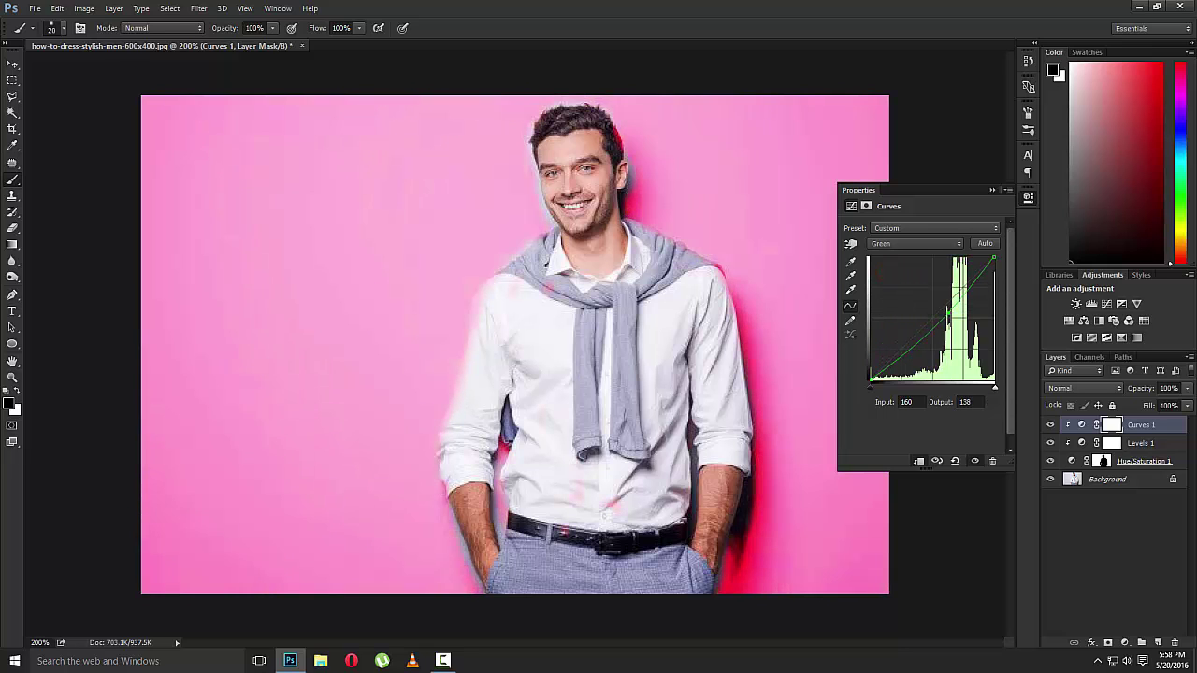
click(992, 190)
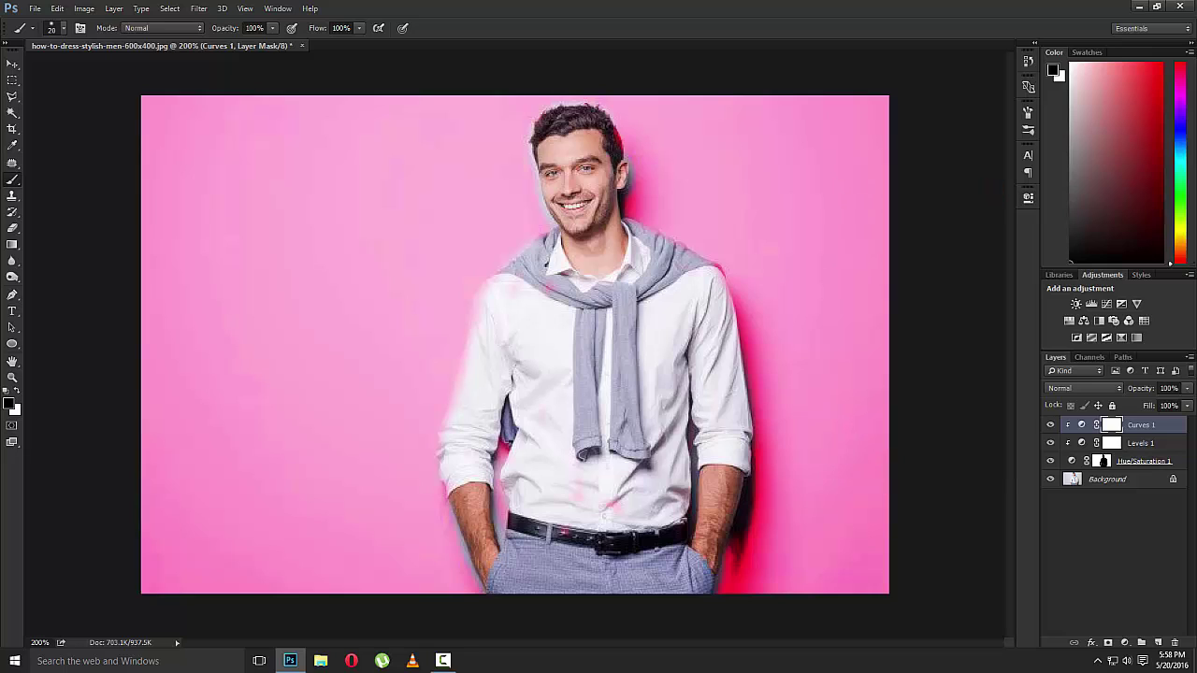
Step: Add a clipped Brightness/Contrast layer with Brightness -5 and Contrast 20
click(1124, 642)
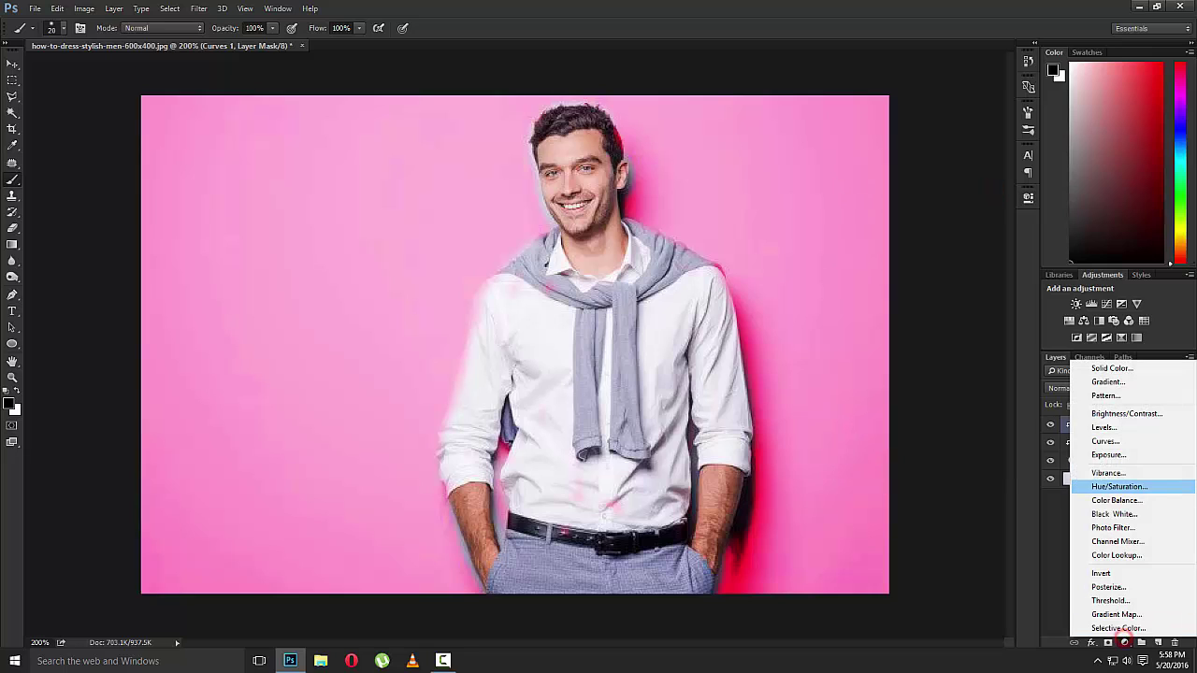
click(1126, 414)
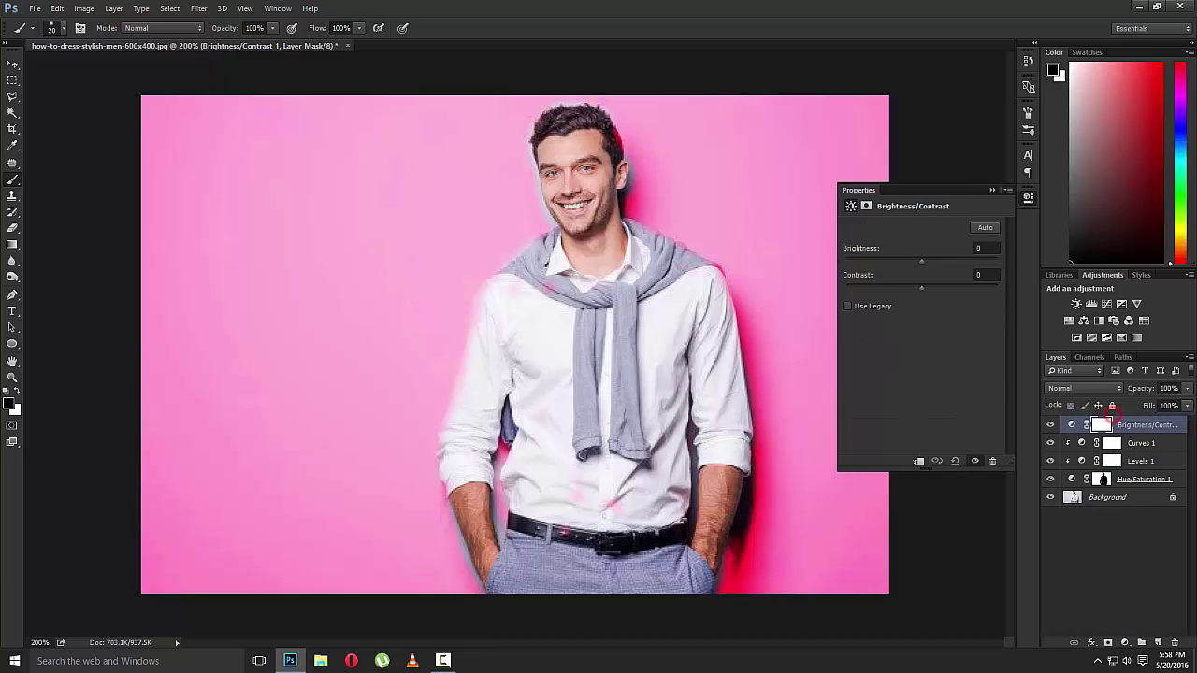
drag(921, 261, 919, 261)
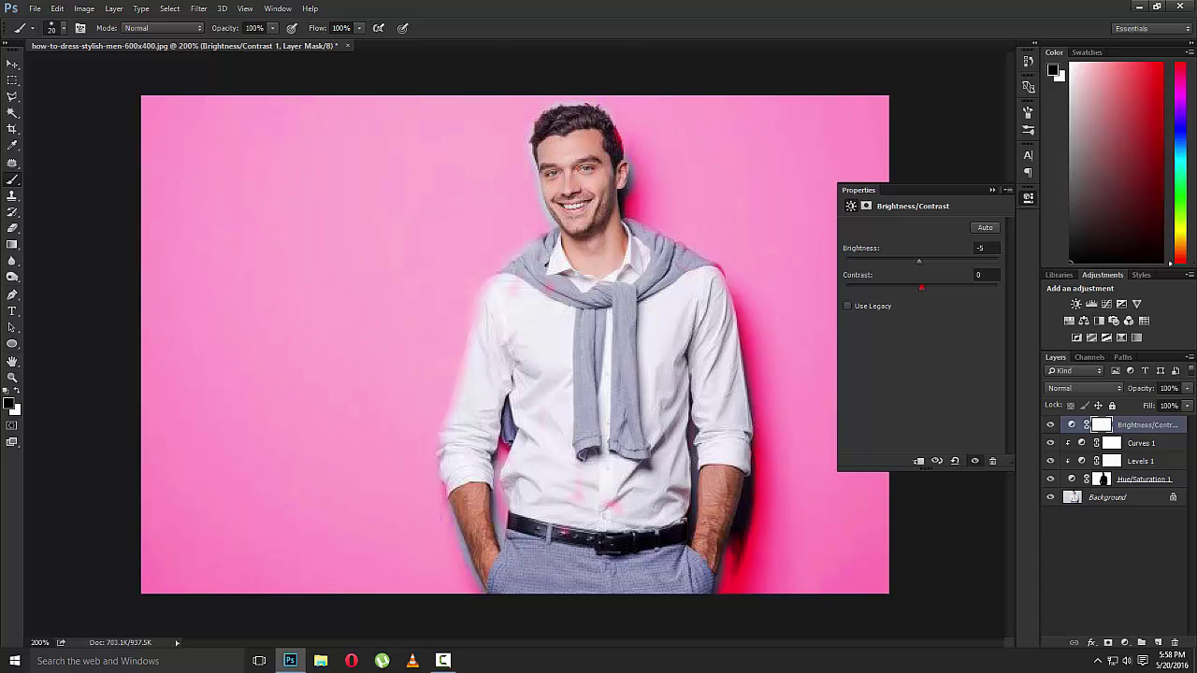
drag(921, 287, 945, 287)
click(918, 460)
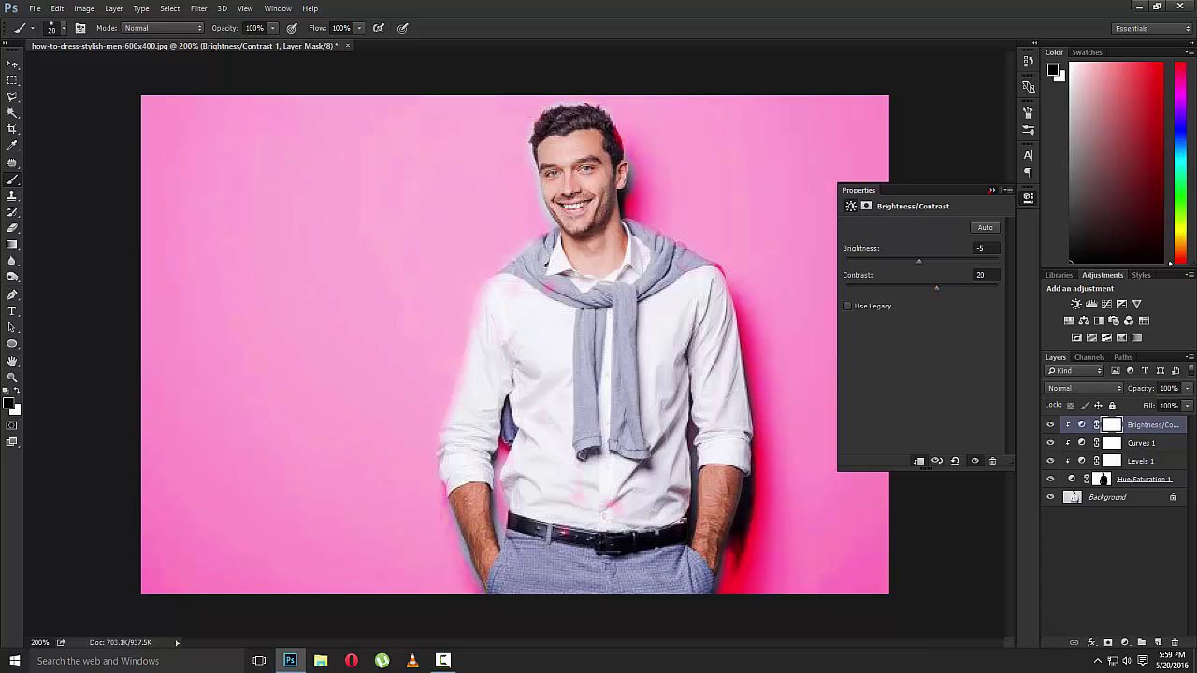
click(991, 191)
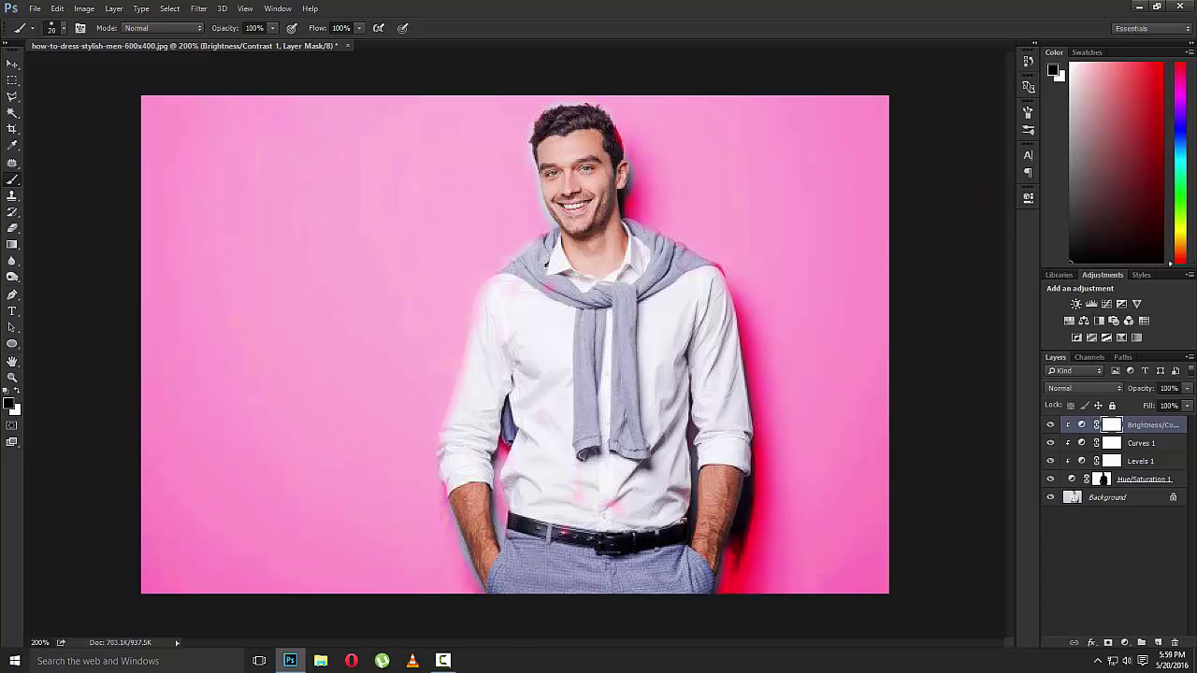
Step: Zoom in on the head and touch up the Hue/Saturation mask along the hair and jaw fringe
click(1102, 479)
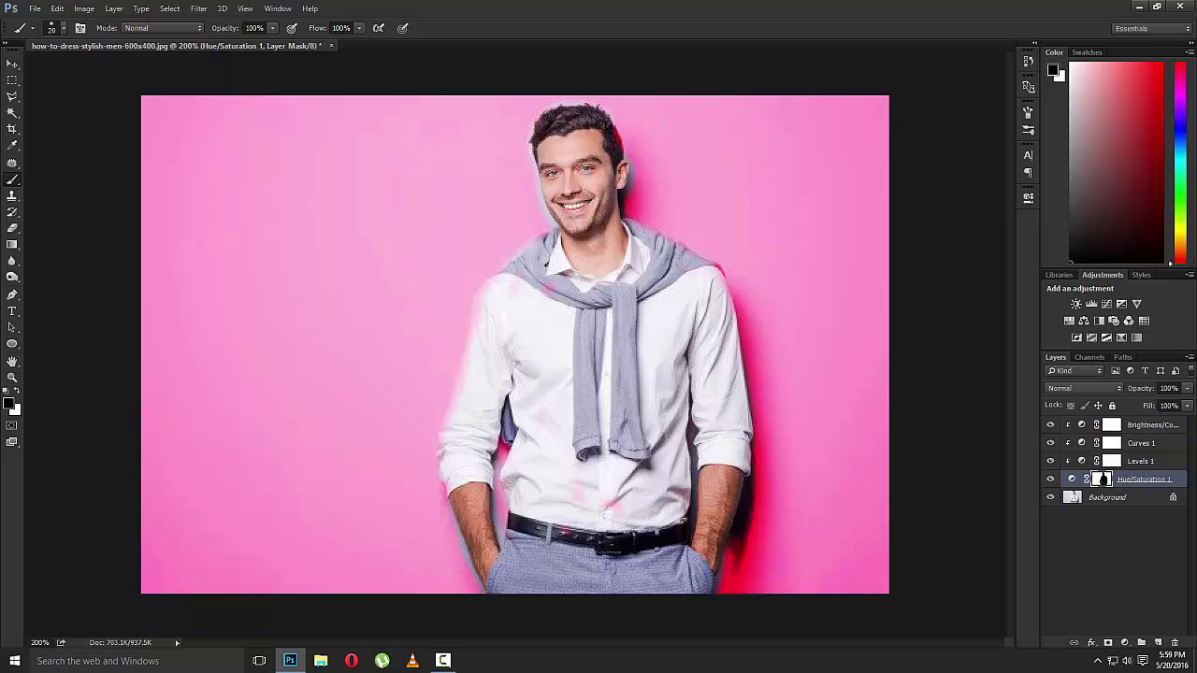
key(ctrl+plus)
drag(592, 207, 625, 440)
key(ctrl+plus)
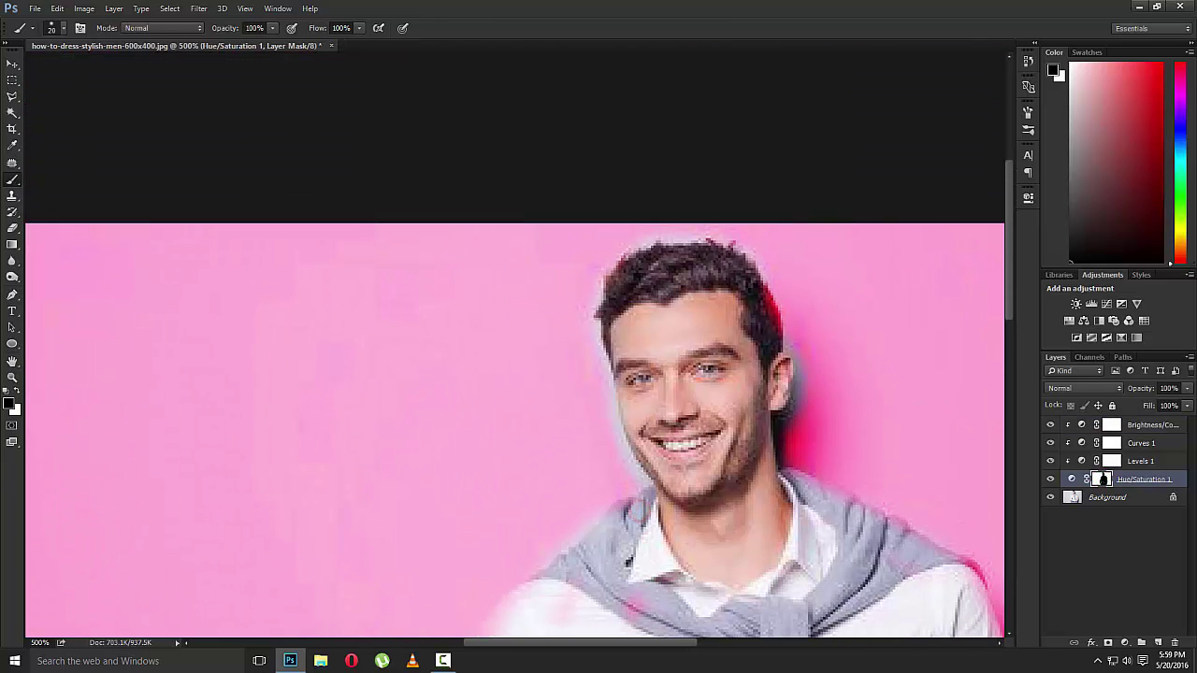
key(x)
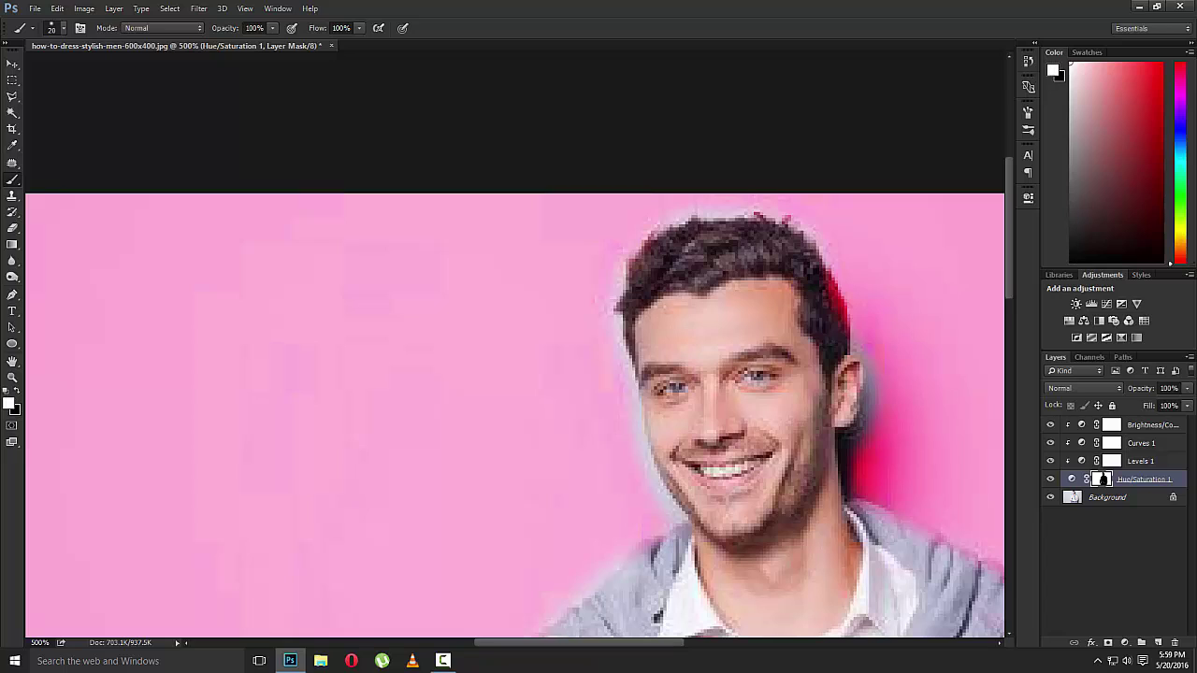
key(x)
drag(819, 277, 858, 333)
drag(859, 438, 860, 486)
key(x)
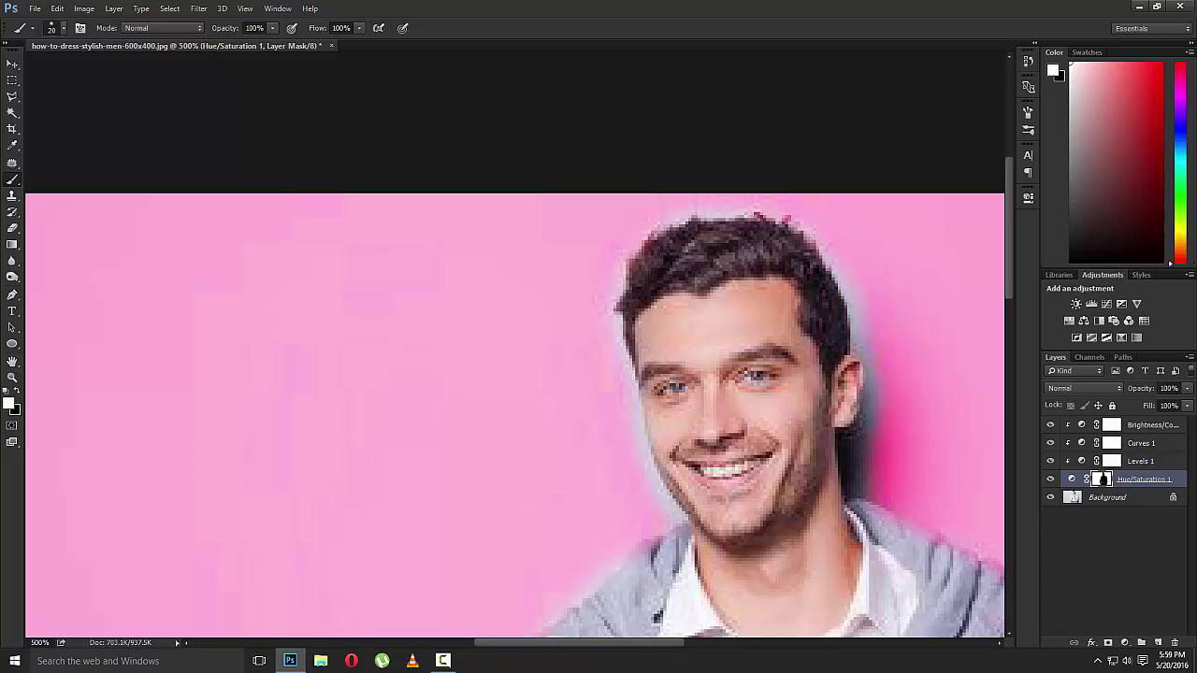
drag(856, 438, 846, 504)
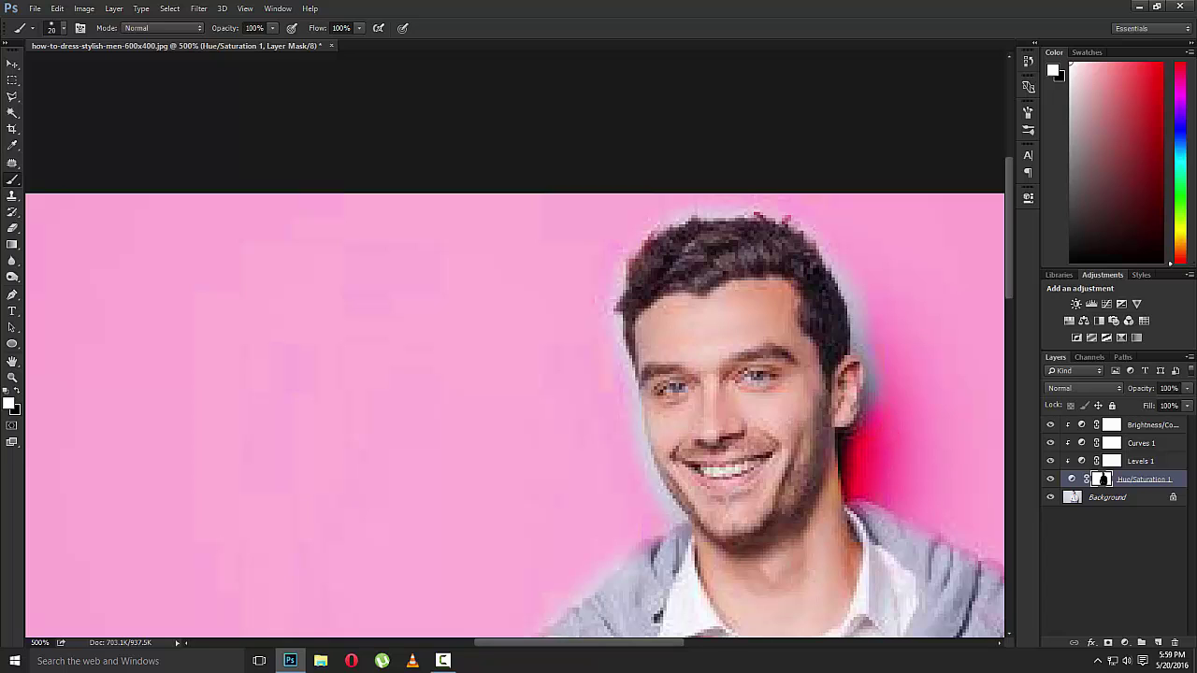
mouse_move(858, 391)
mouse_down()
mouse_move(856, 323)
mouse_move(834, 269)
mouse_up()
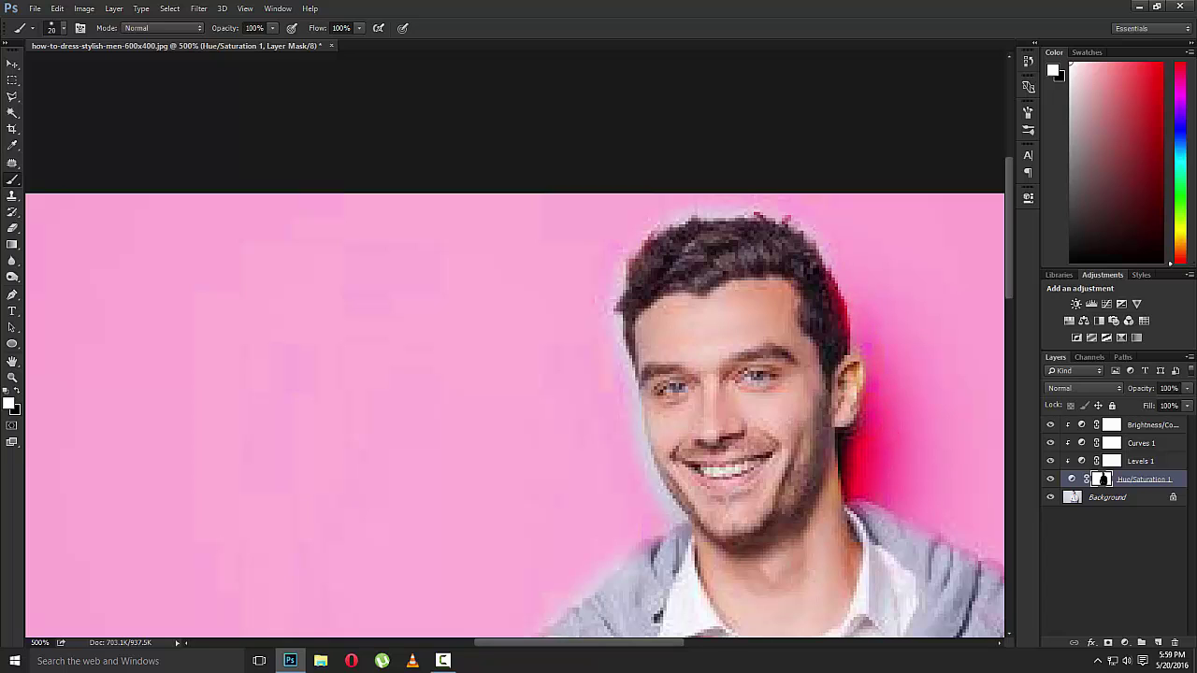
drag(743, 214, 688, 217)
mouse_move(617, 318)
mouse_down()
mouse_move(662, 495)
mouse_move(683, 523)
mouse_up()
Step: Paint black along the shirt's left edge to remove the pink fringe
scroll(697, 535, down, 5)
scroll(772, 395, down, 5)
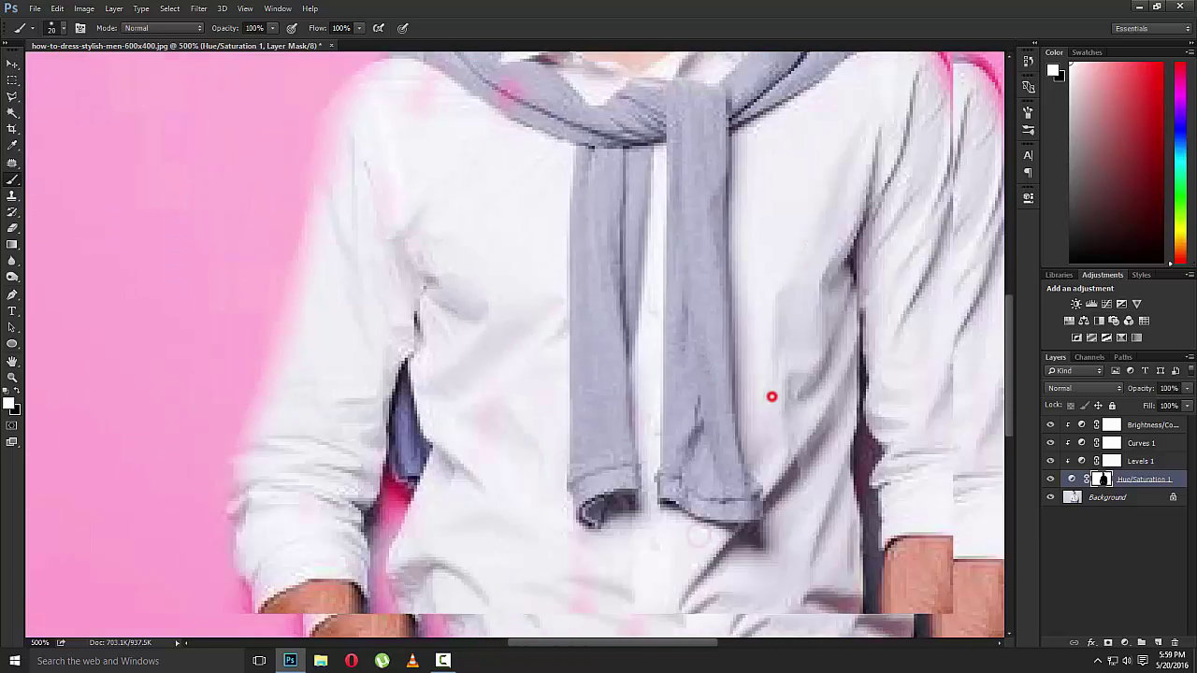
scroll(773, 396, left, 3)
key(x)
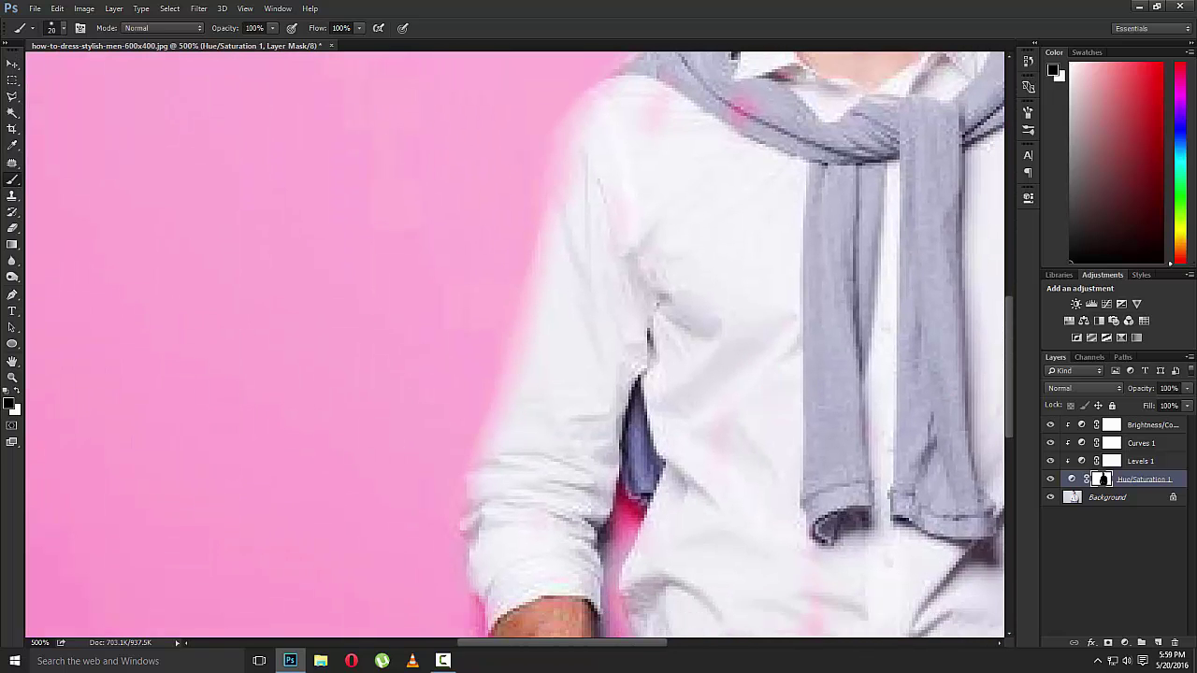
mouse_move(625, 97)
mouse_down()
mouse_move(561, 154)
mouse_move(541, 261)
mouse_up()
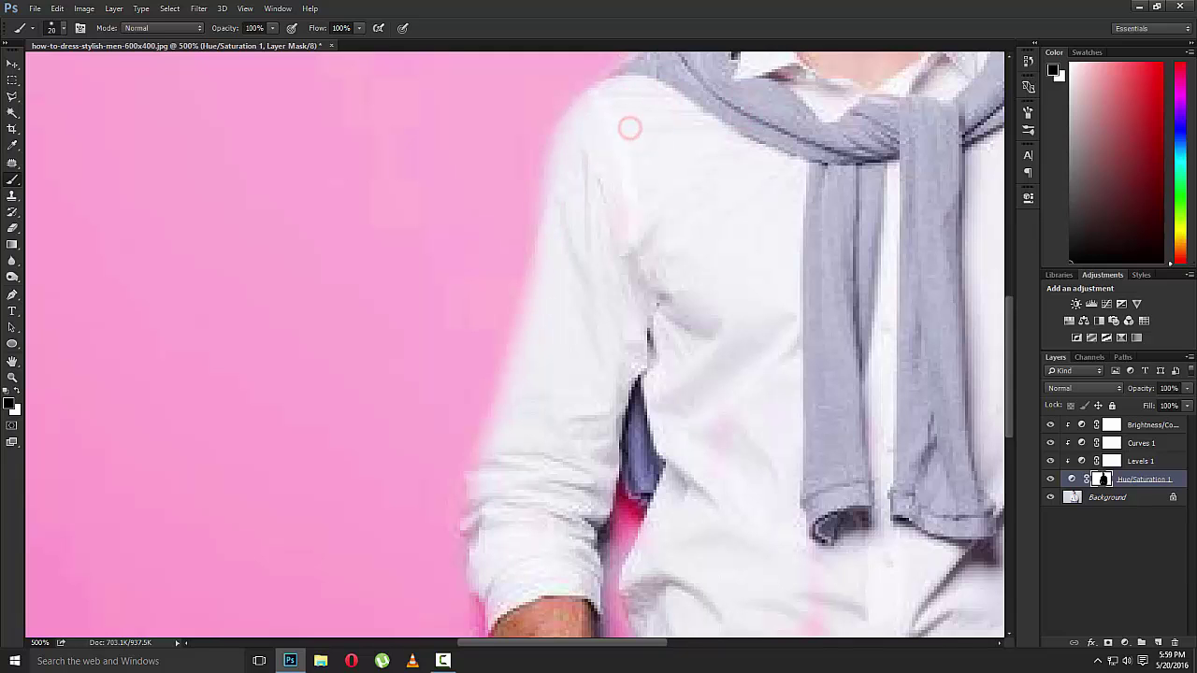
scroll(769, 282, up, 5)
scroll(767, 283, up, 3)
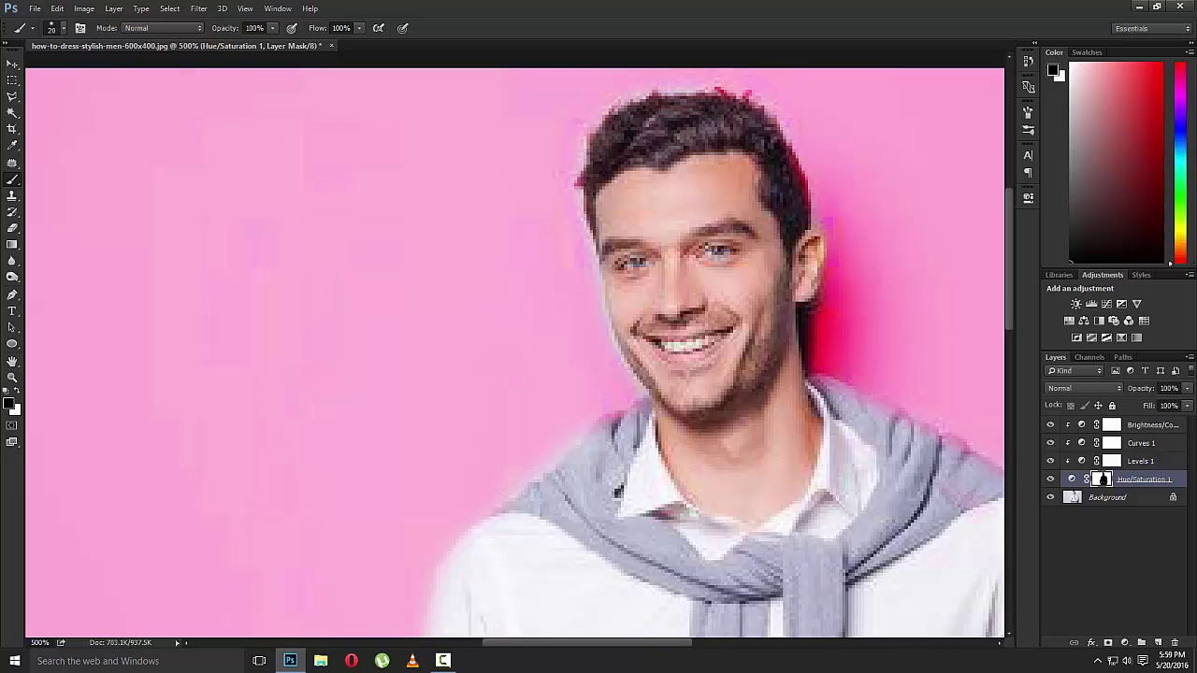
scroll(710, 395, down, 5)
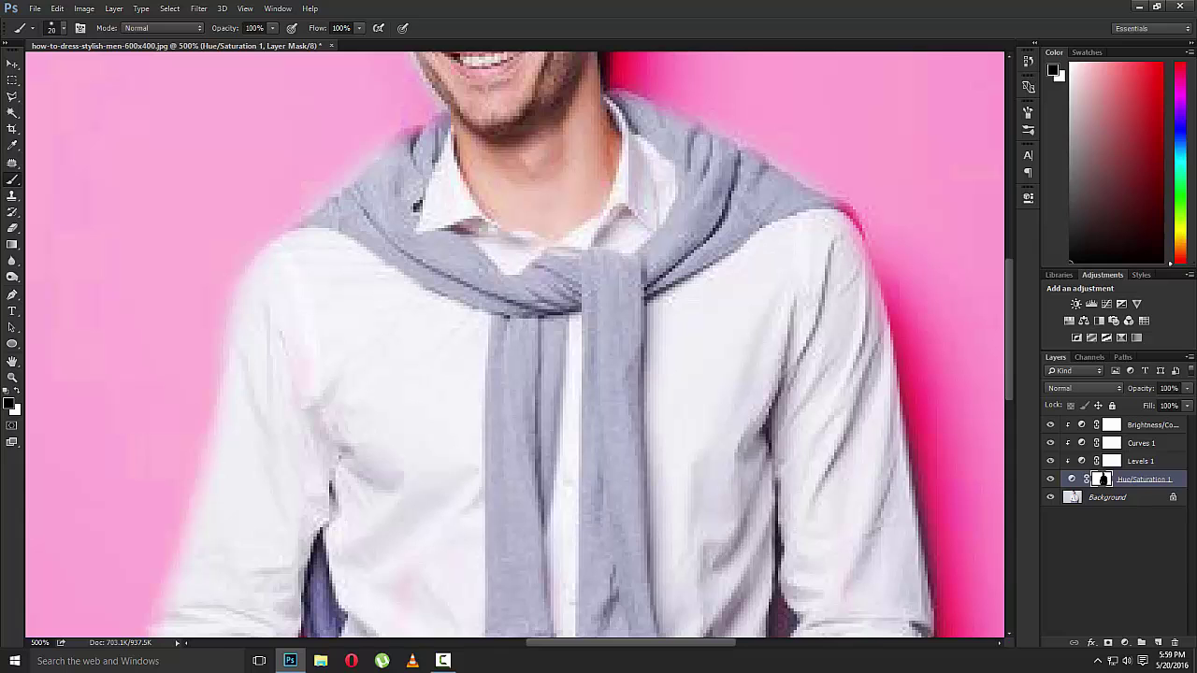
Step: Paint black over the remaining pink spots on the shirt and belt
scroll(794, 319, down, 5)
scroll(502, 355, down, 2)
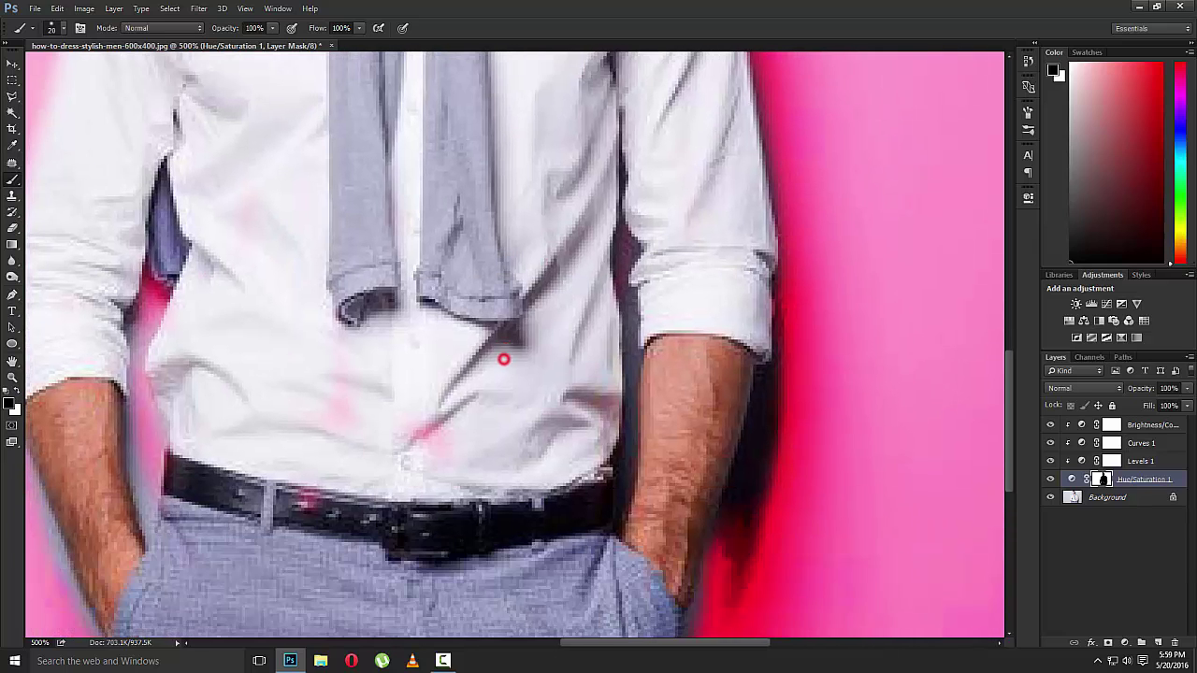
drag(335, 392, 348, 425)
drag(309, 494, 432, 439)
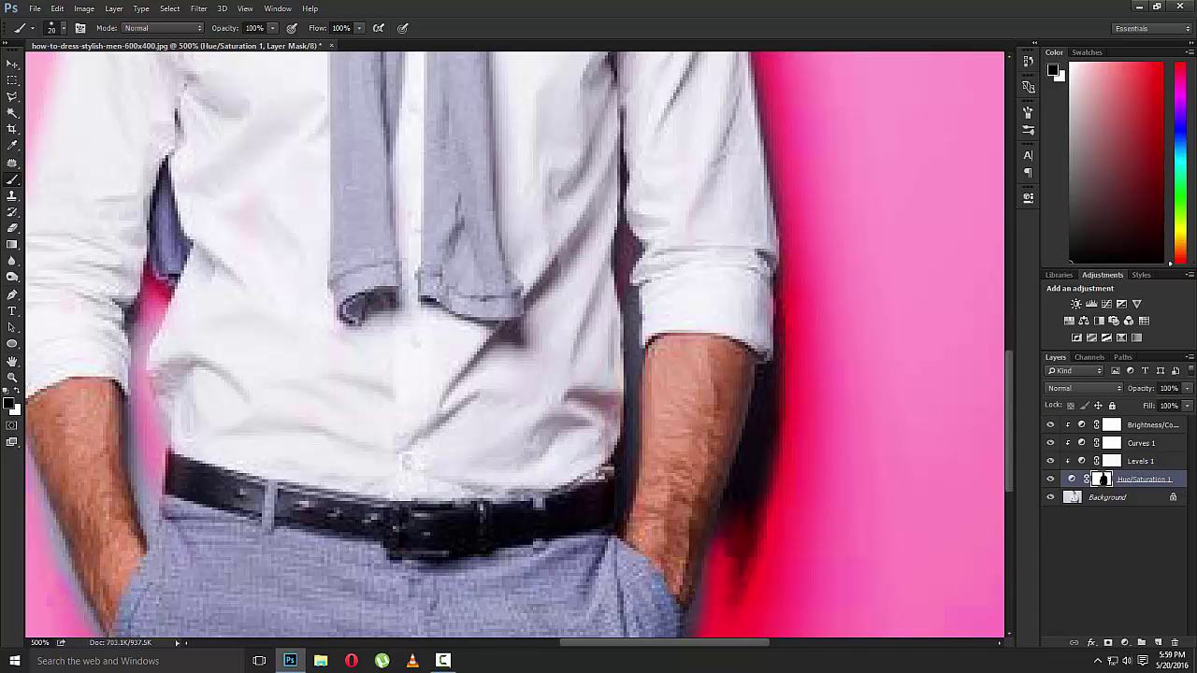
scroll(268, 382, left, 5)
scroll(268, 382, down, 2)
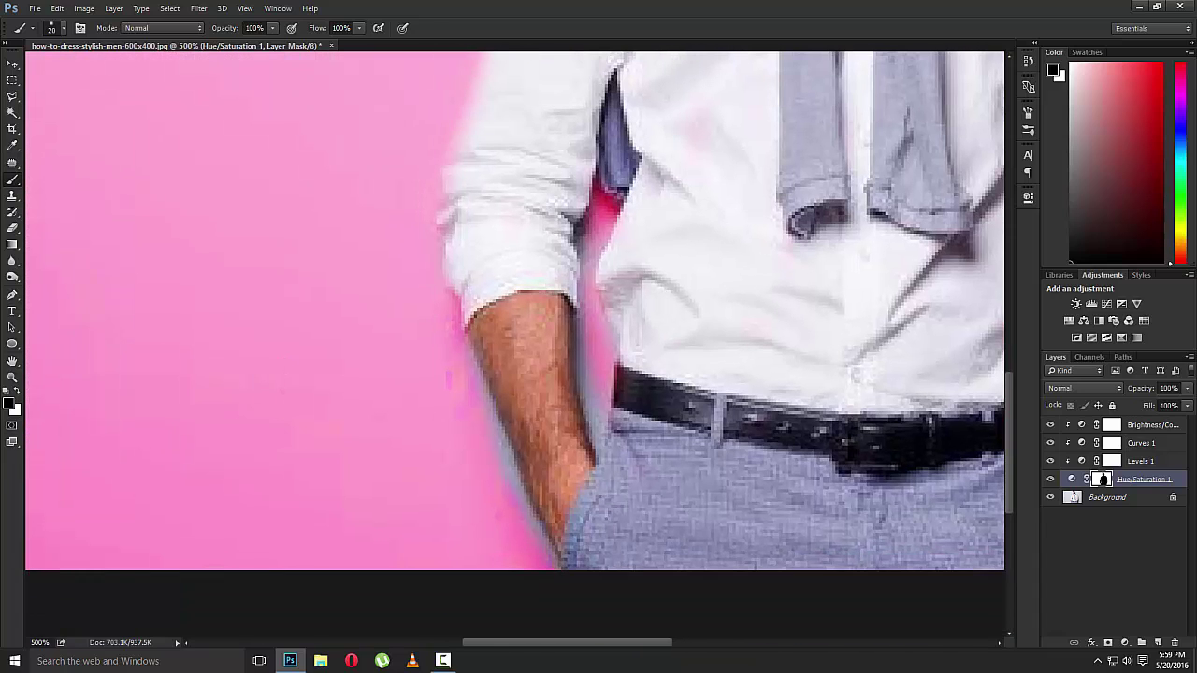
Step: Clean the colour fringe along the left arm's edge, alternating white and black on the mask
key(x)
drag(495, 412, 557, 561)
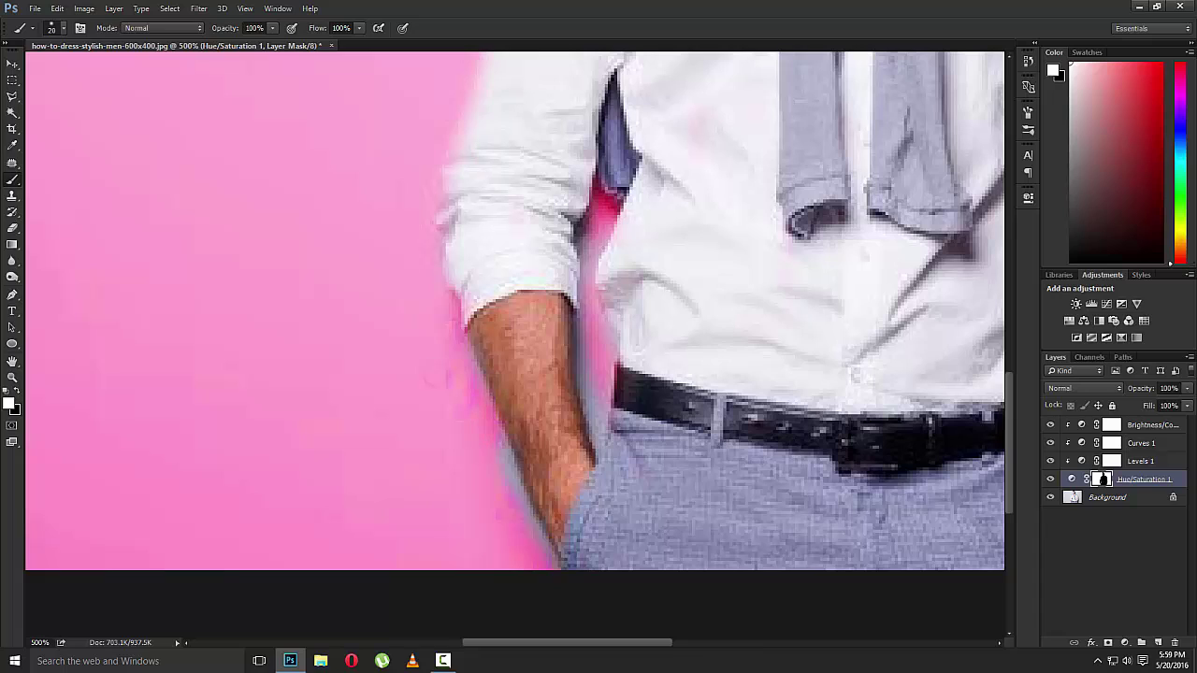
key(x)
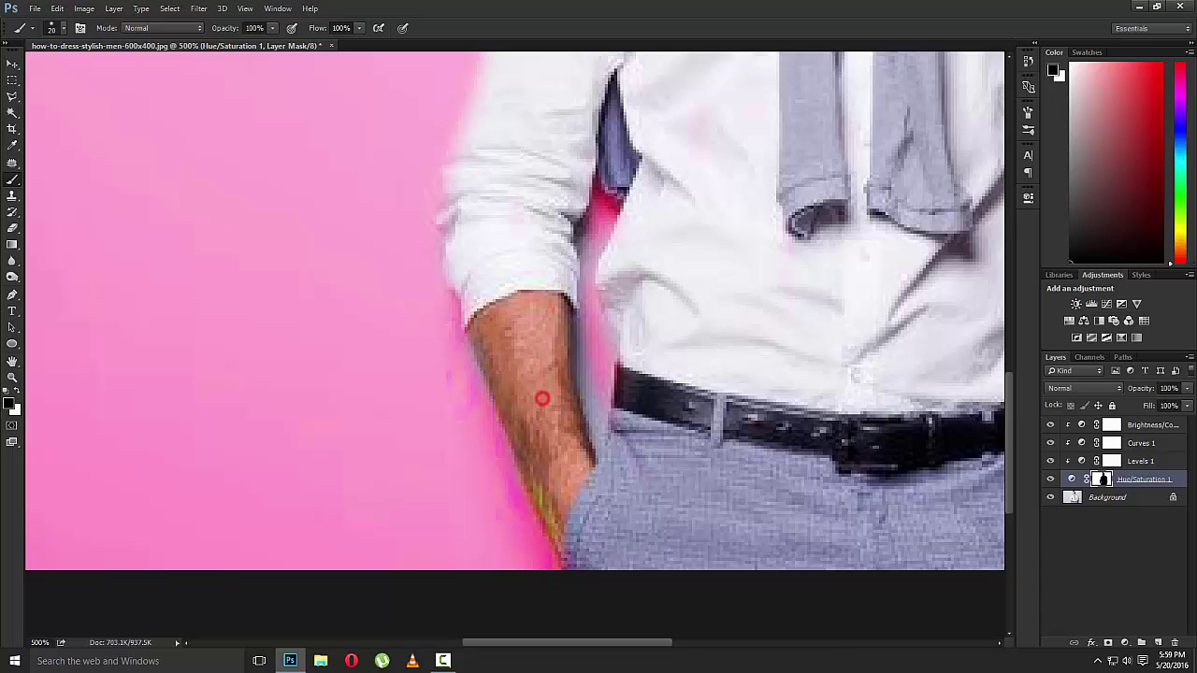
drag(533, 468, 556, 537)
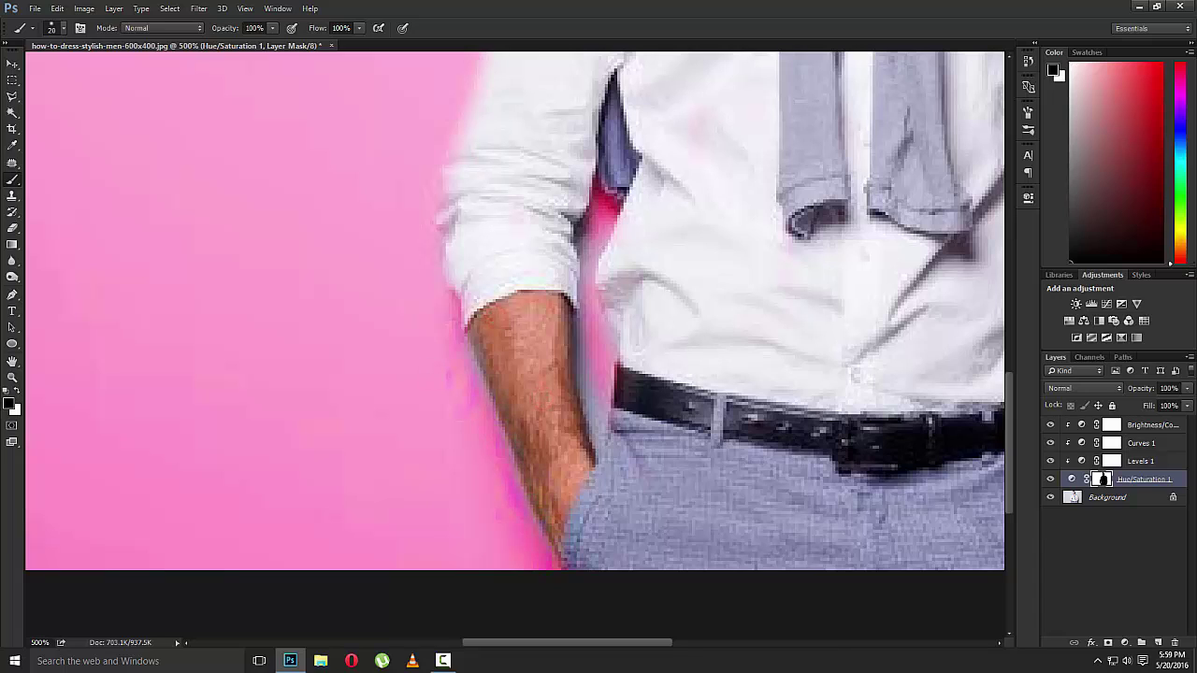
drag(695, 367, 649, 420)
key(x)
drag(552, 276, 561, 519)
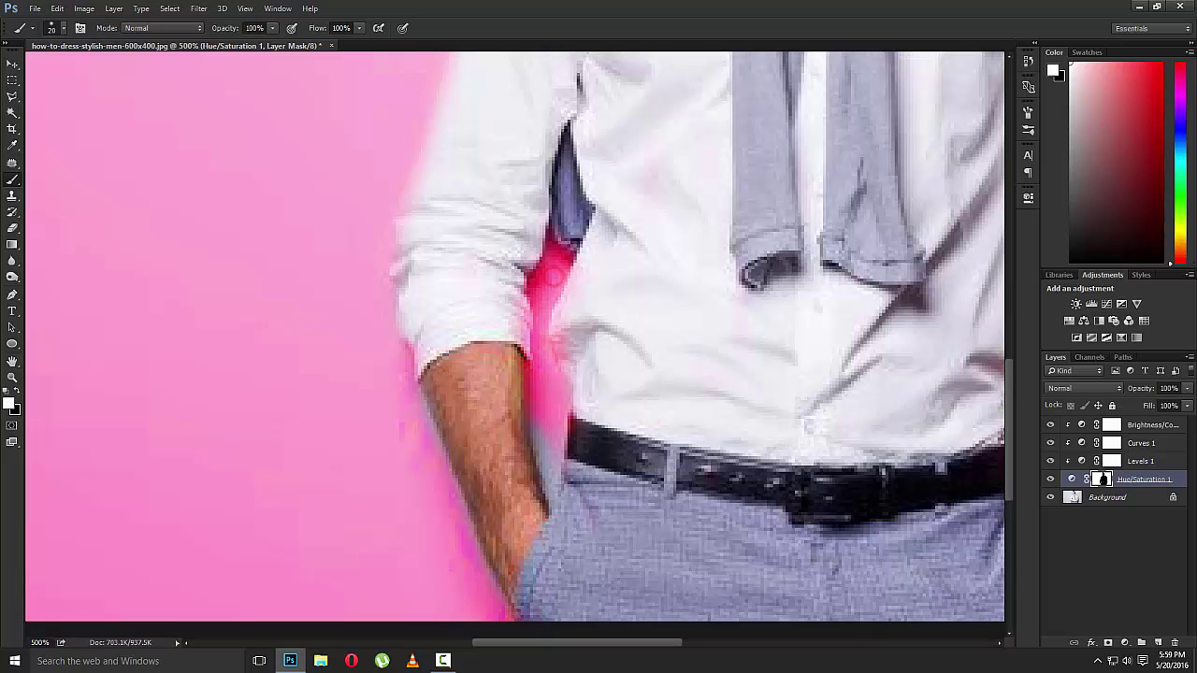
key(x)
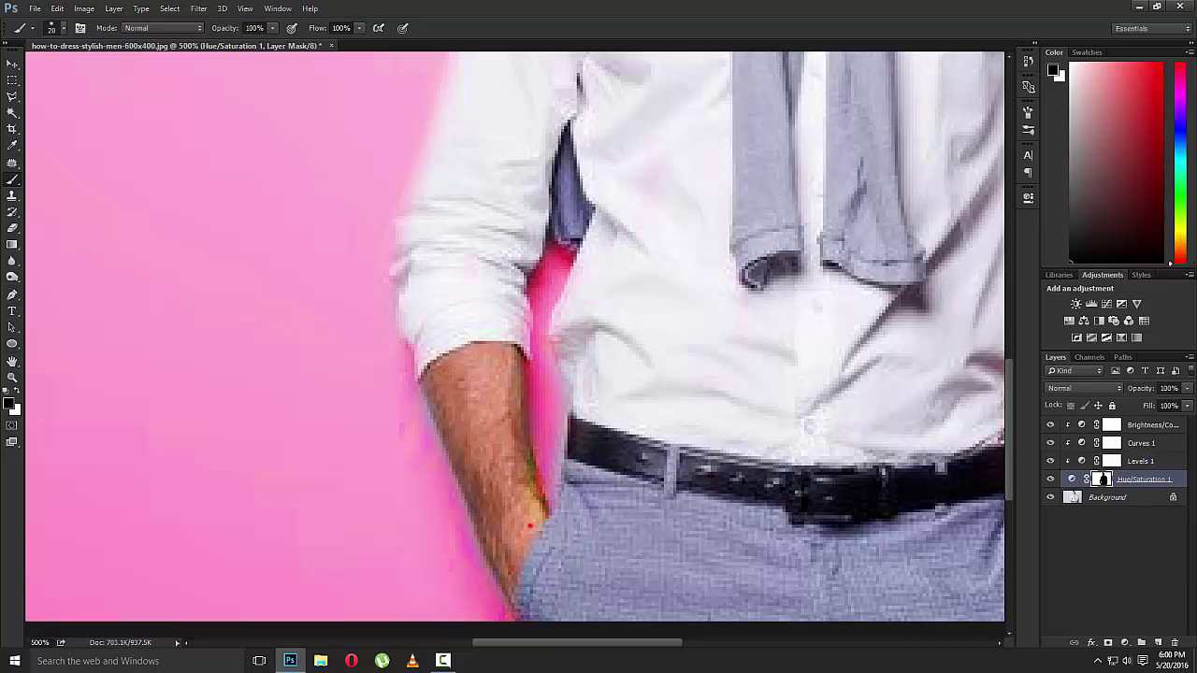
Step: Tidy the pink edge beside the right forearm and pocket on the mask
scroll(791, 400, right, 5)
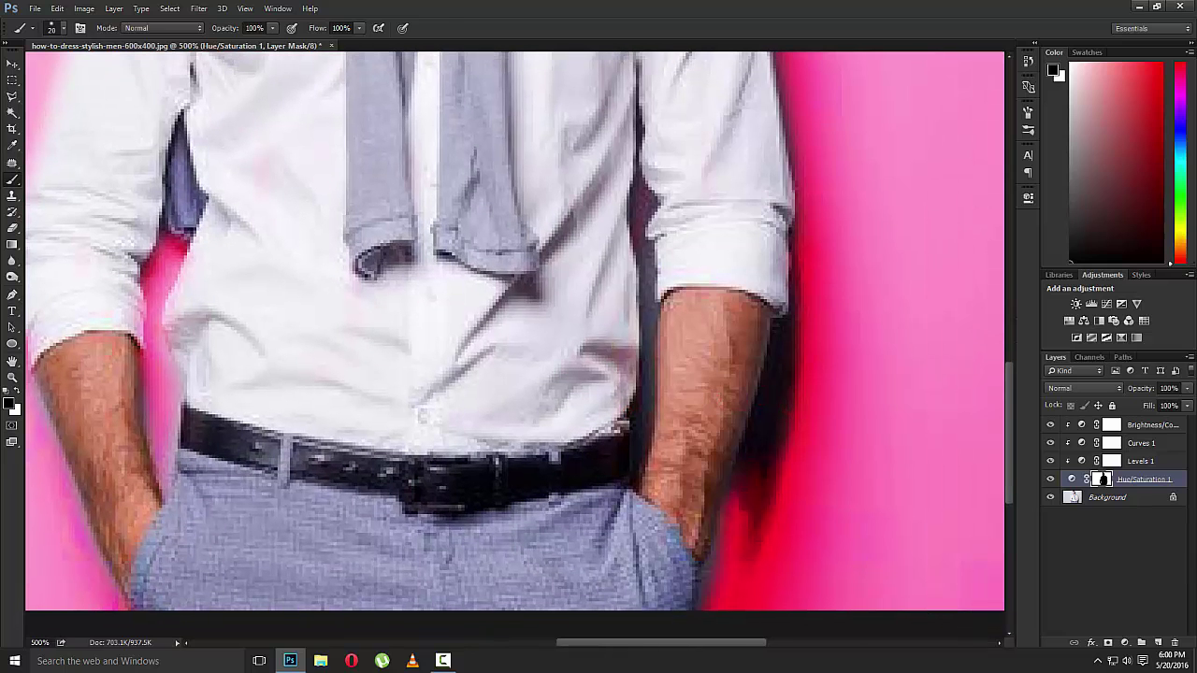
scroll(610, 309, down, 5)
key(c)
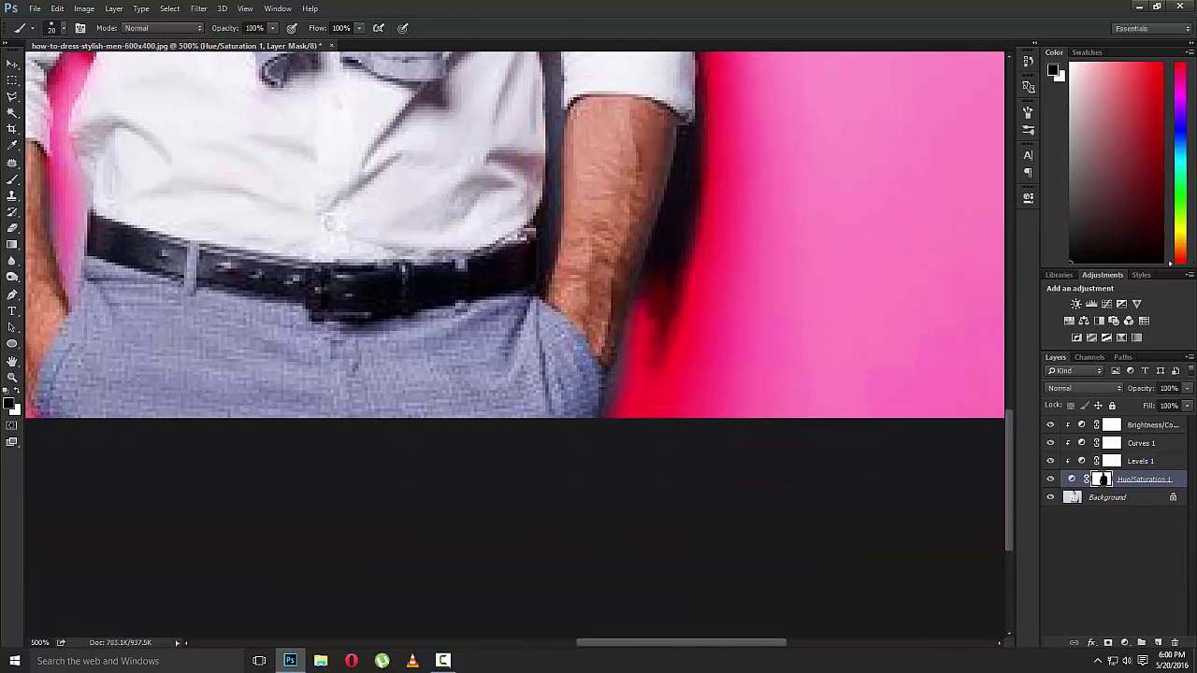
key(x)
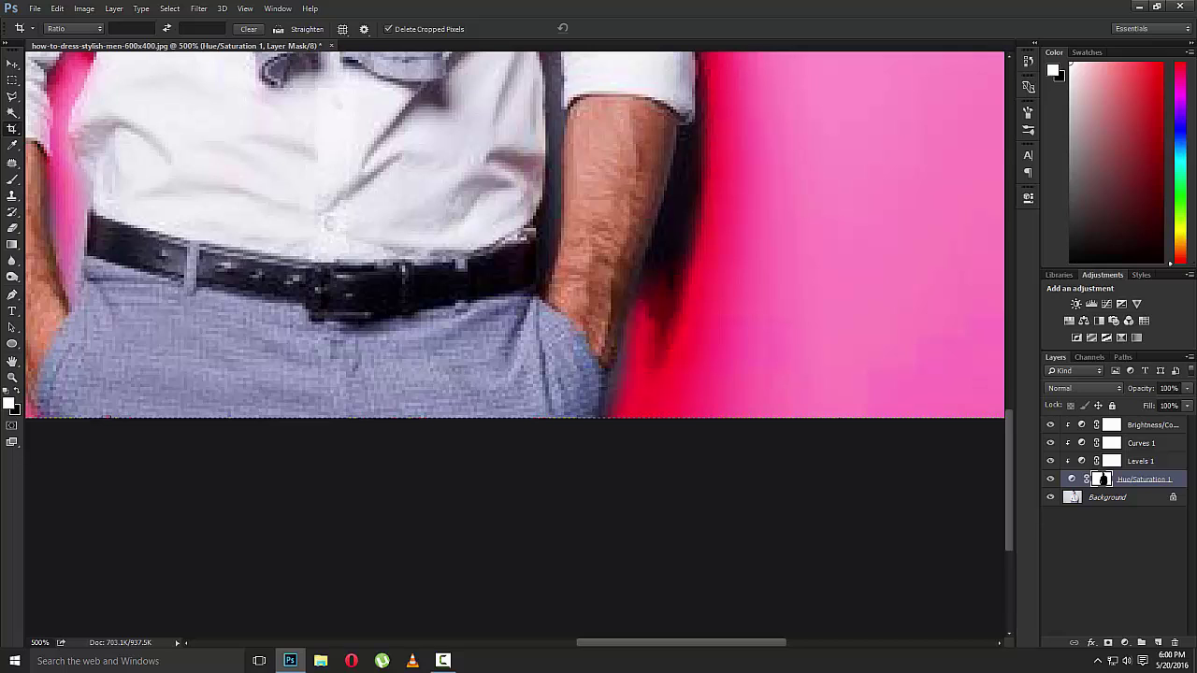
key(b)
mouse_move(660, 292)
mouse_down()
mouse_move(624, 344)
mouse_move(610, 412)
mouse_up()
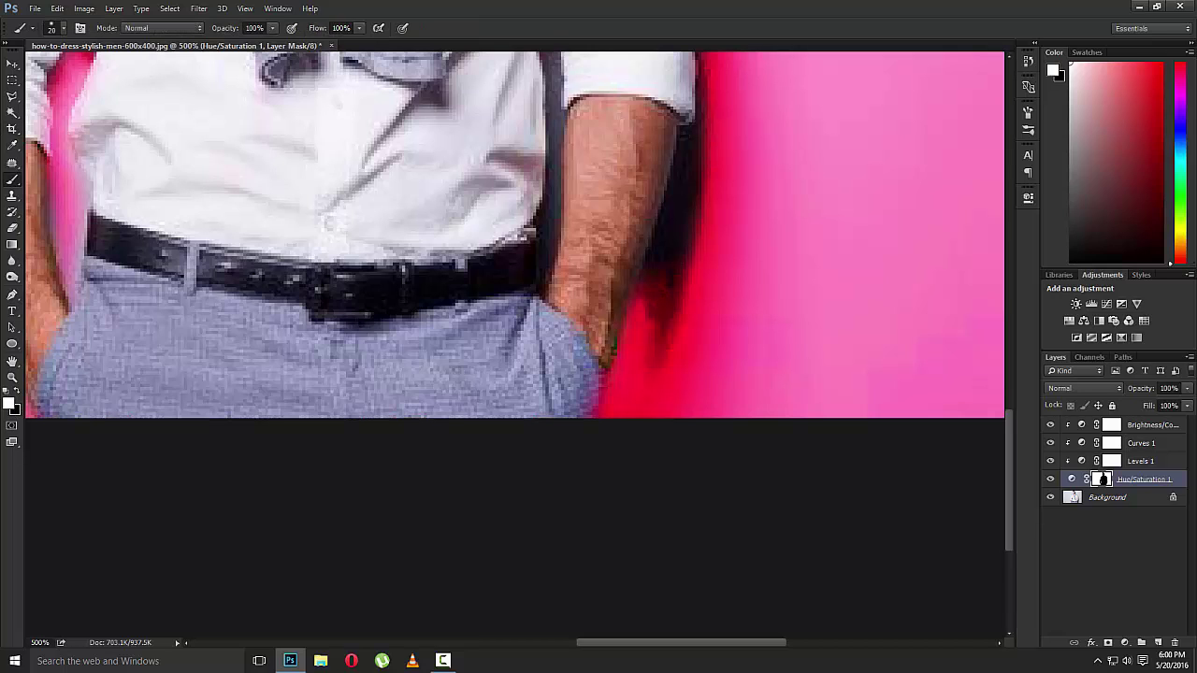
key(x)
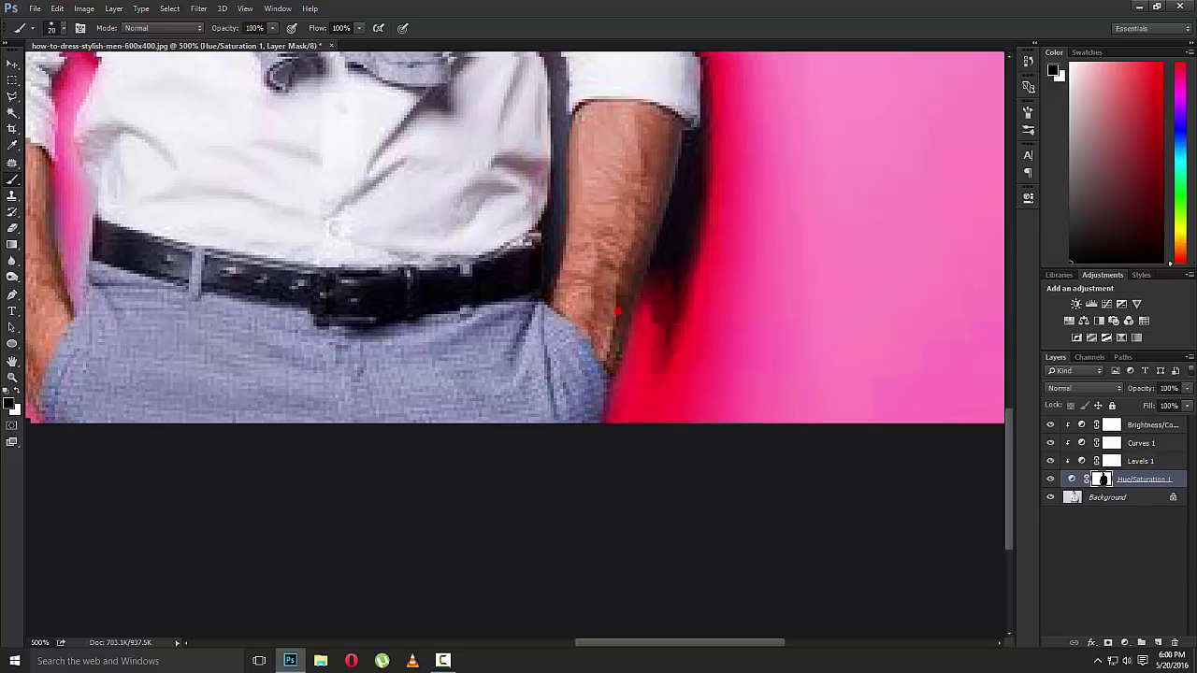
drag(617, 311, 695, 391)
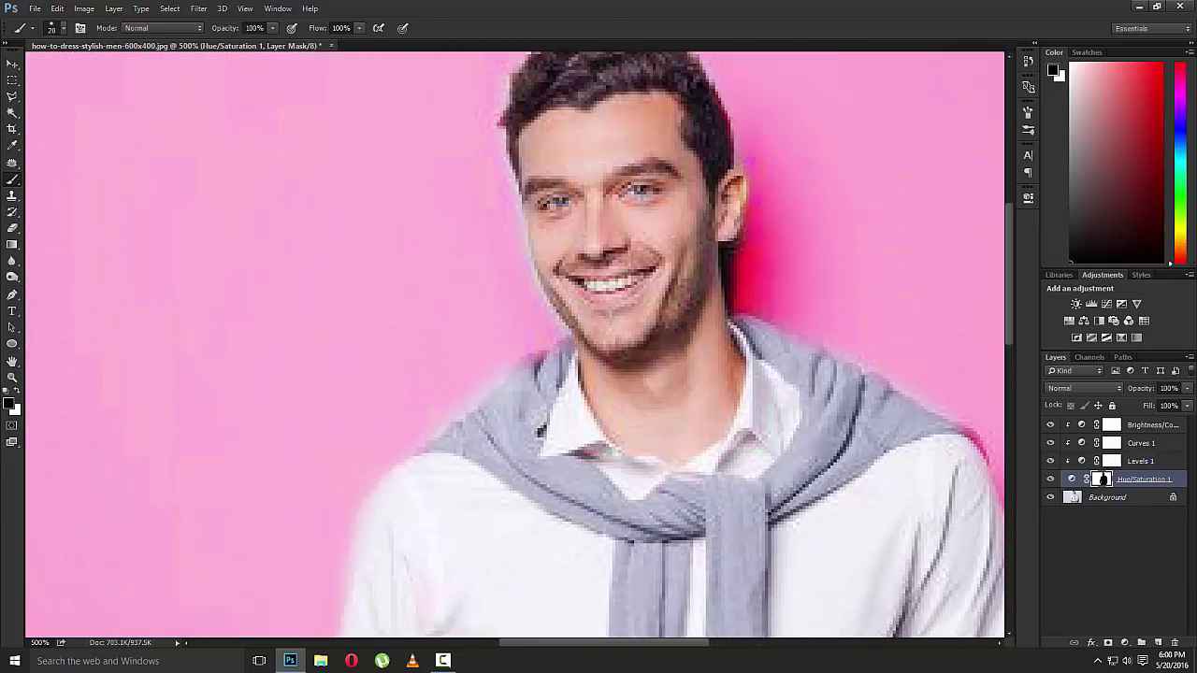
key(x)
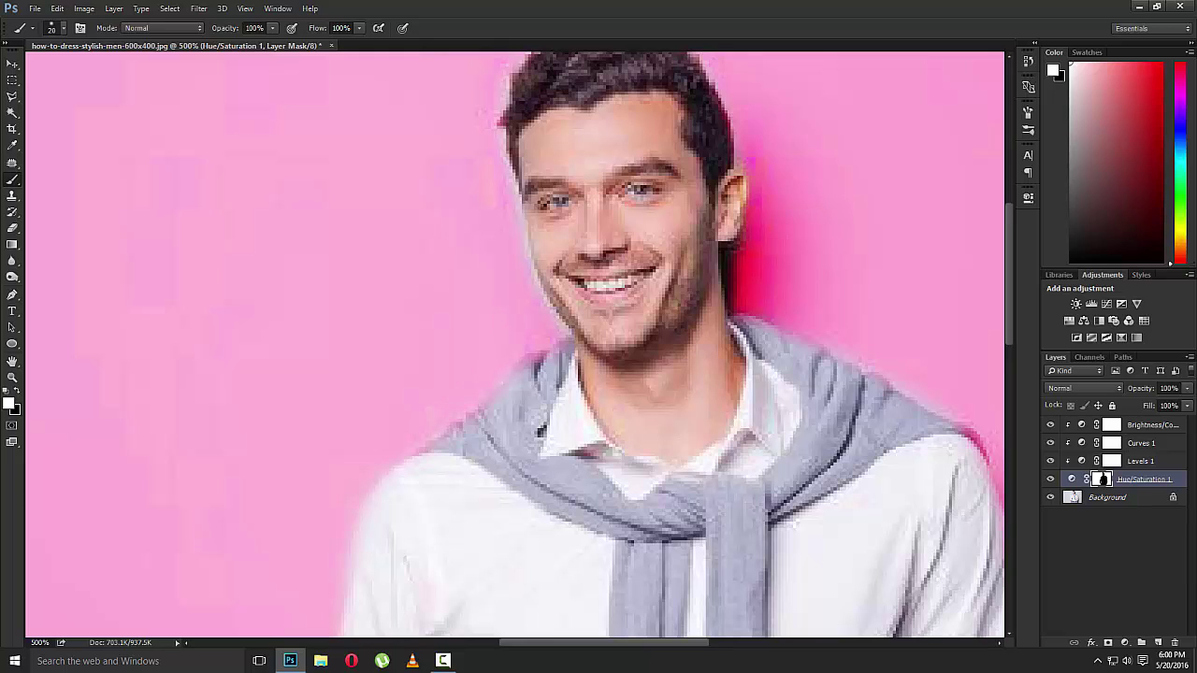
key(x)
key(ctrl+minus)
key(ctrl+minus)
key(ctrl+minus)
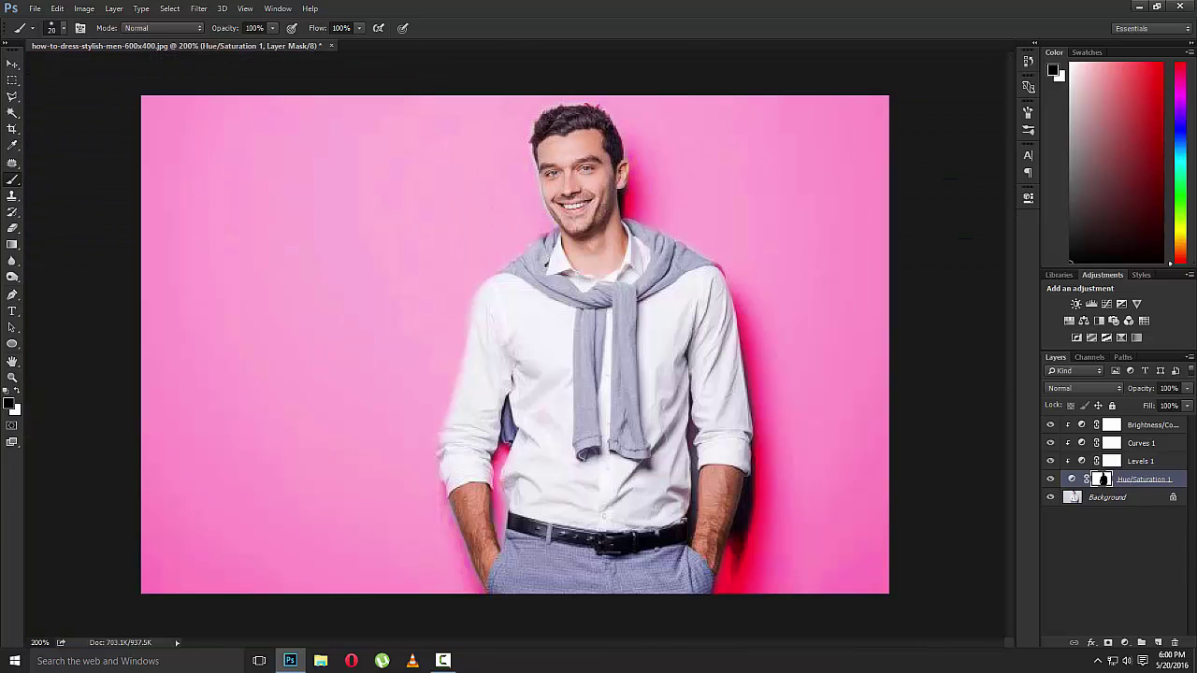
key(ctrl+minus)
Step: Stamp all visible layers into a merged Layer 1 above Brightness/Contrast 1
key(ctrl+plus)
click(1110, 424)
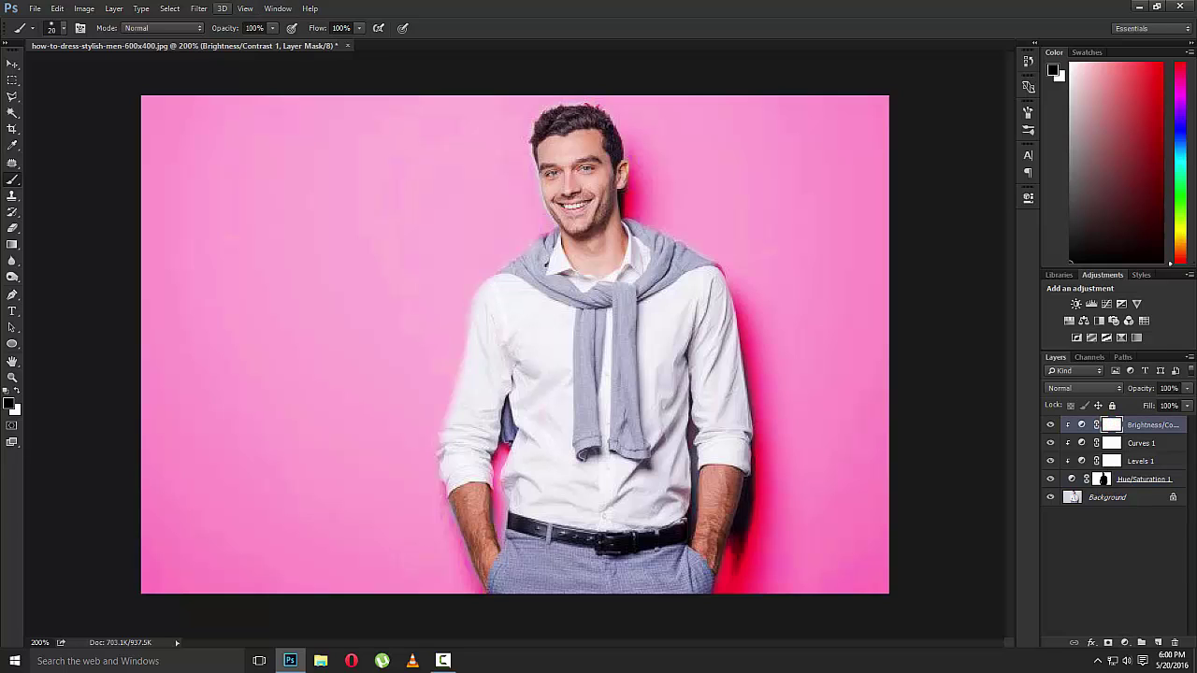
click(198, 9)
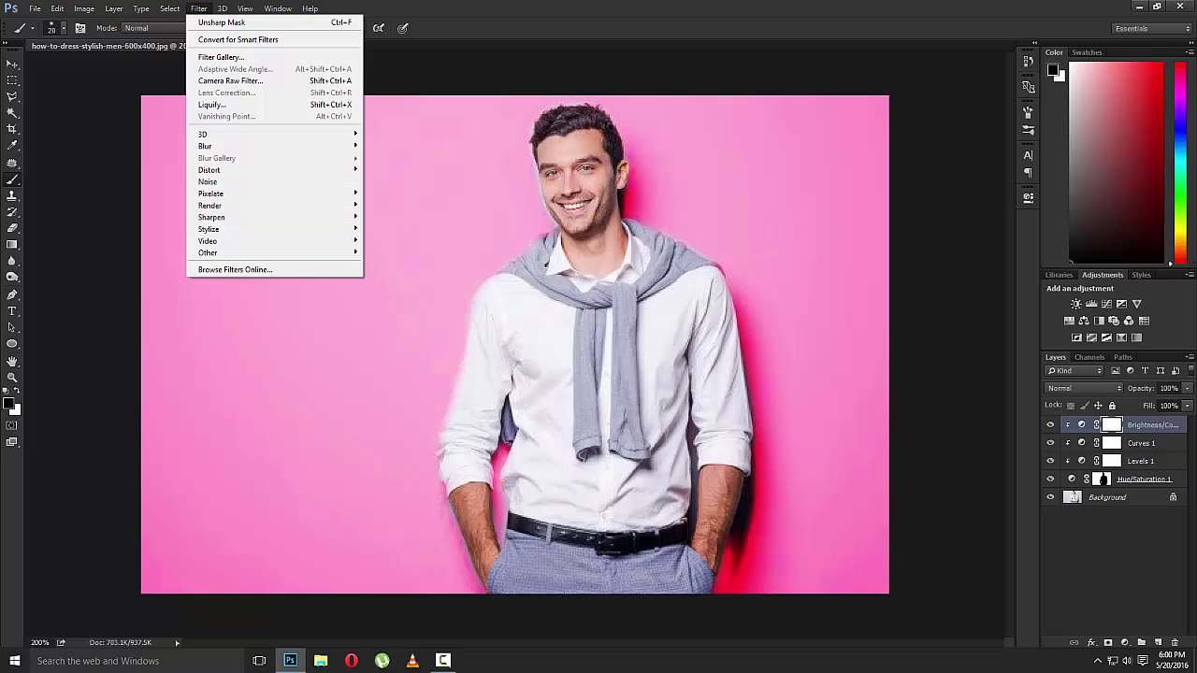
click(515, 70)
key(ctrl+shift+alt+e)
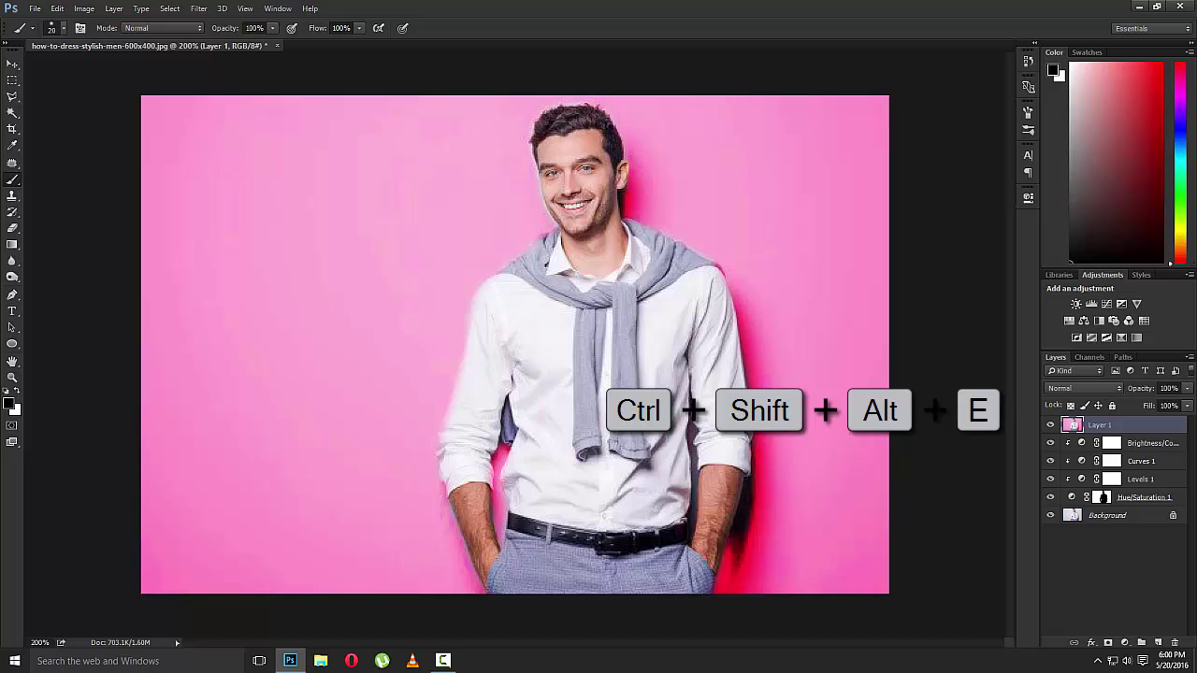
Step: Apply Unsharp Mask to Layer 1 with Amount 83%, Radius 12.3 px and Threshold 39 levels
click(199, 8)
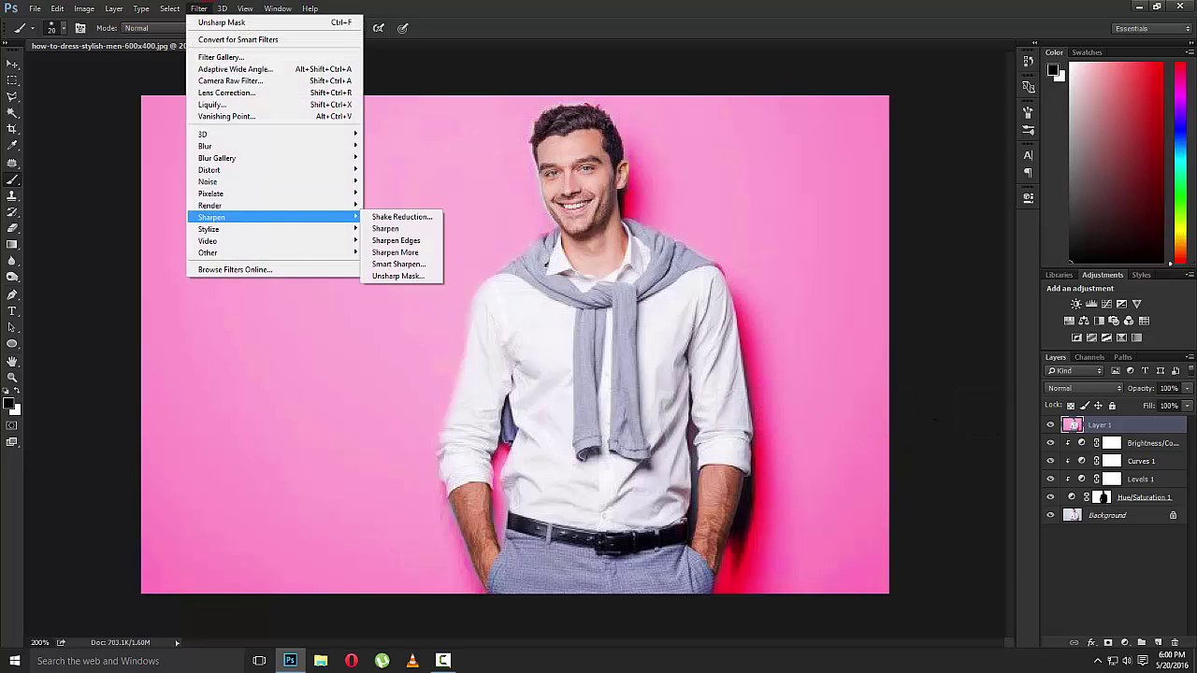
click(373, 270)
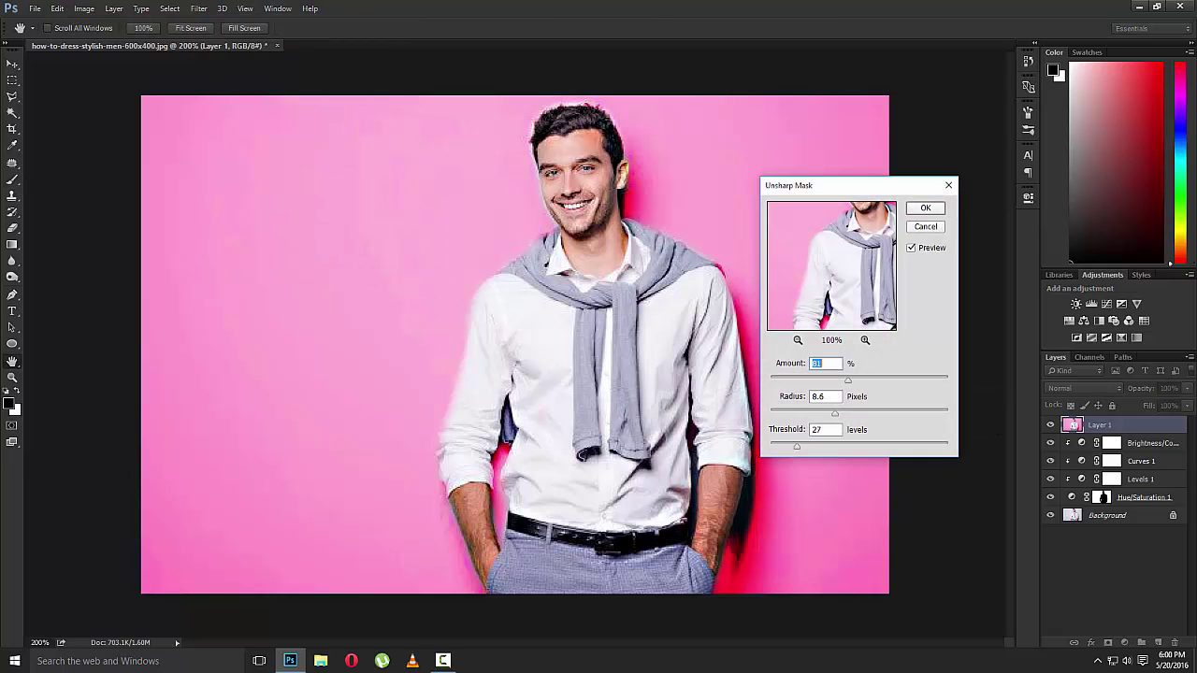
drag(847, 379, 843, 412)
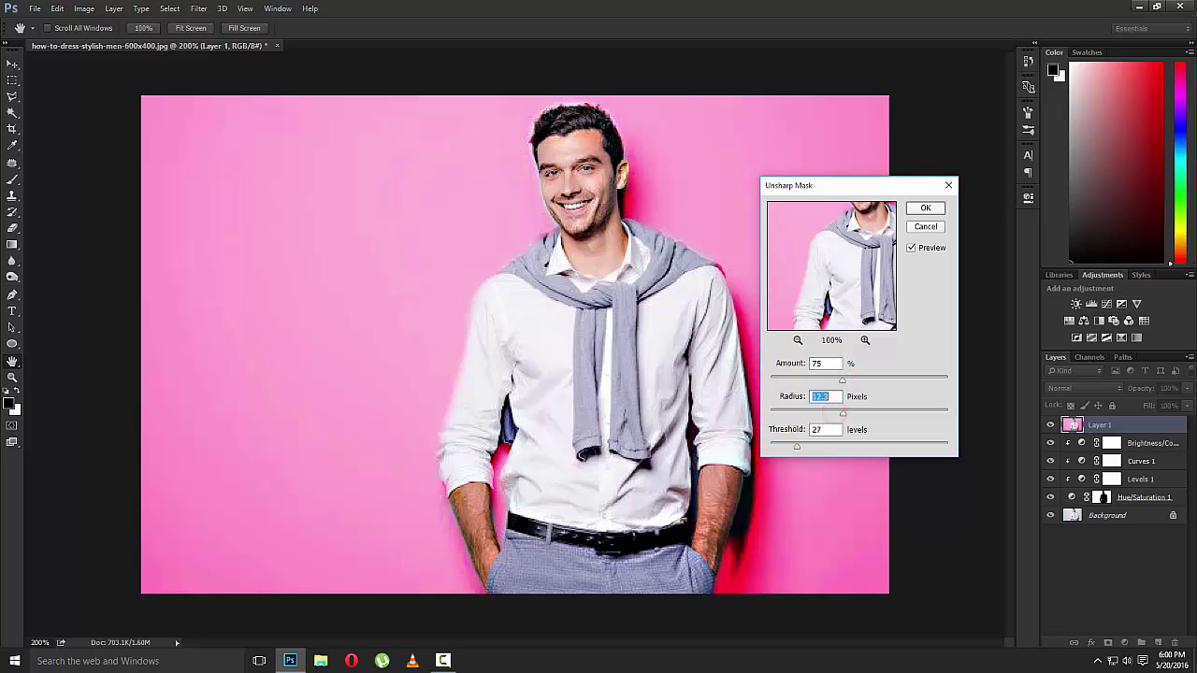
drag(797, 446, 807, 446)
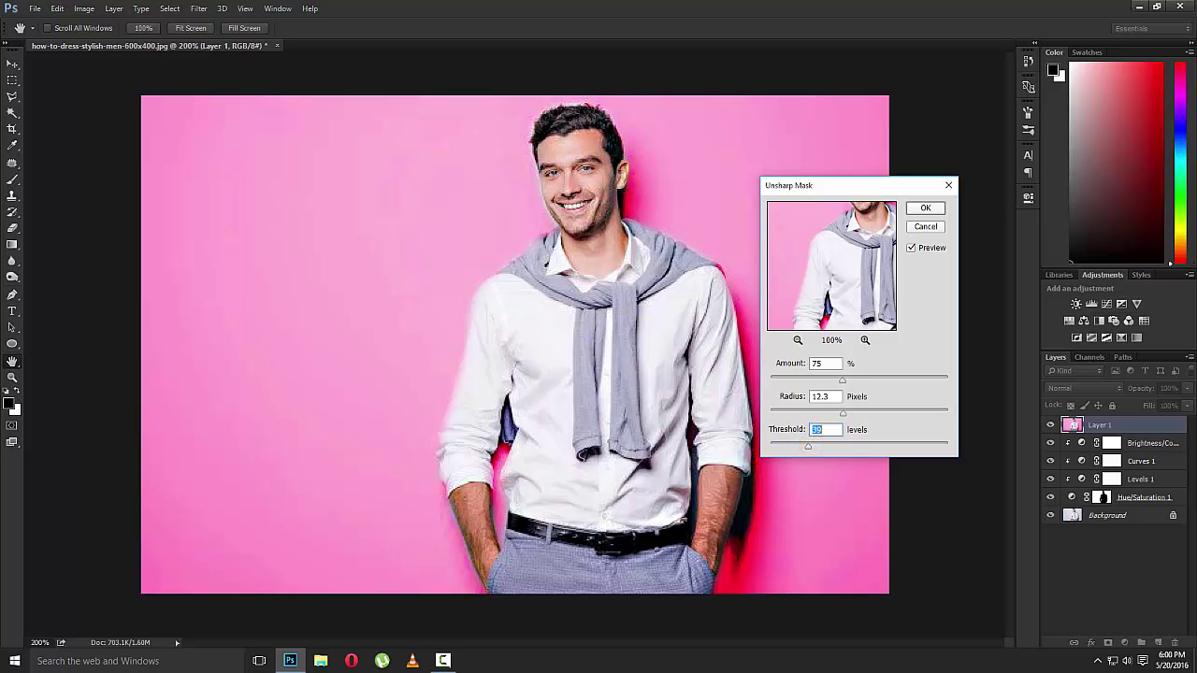
drag(842, 379, 849, 380)
click(920, 208)
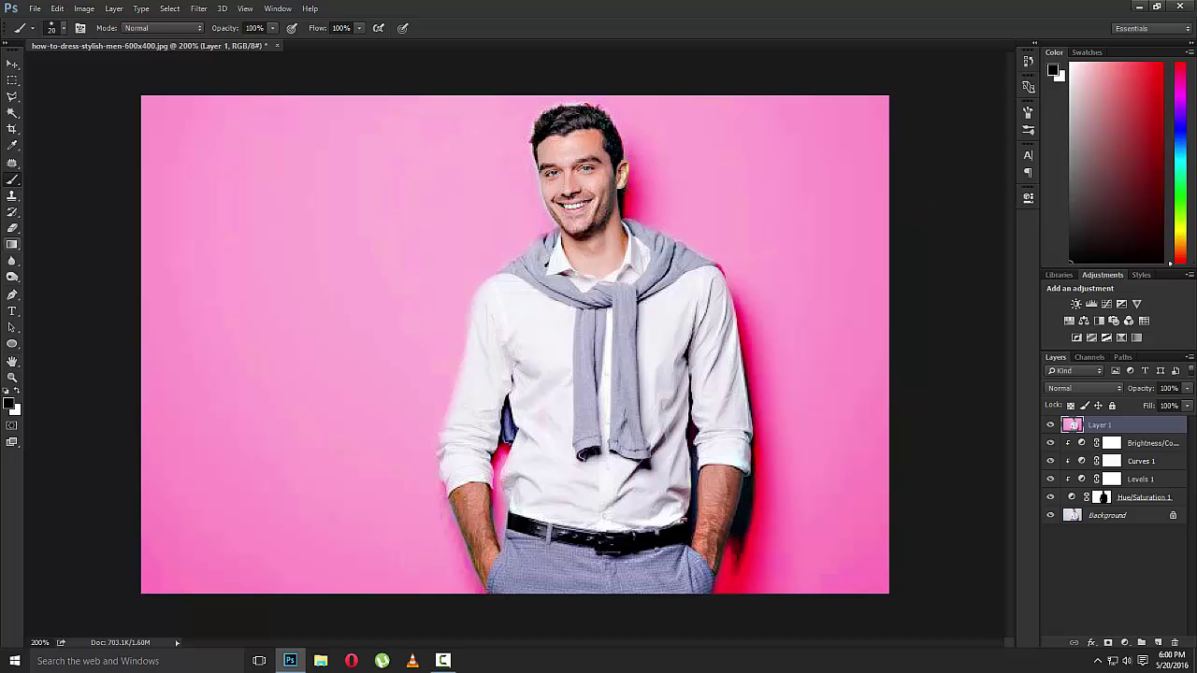
Step: Sharpen the man's face with the Sharpen tool, undo the overdone stroke, then hide Layer 1
right_click(12, 261)
click(42, 272)
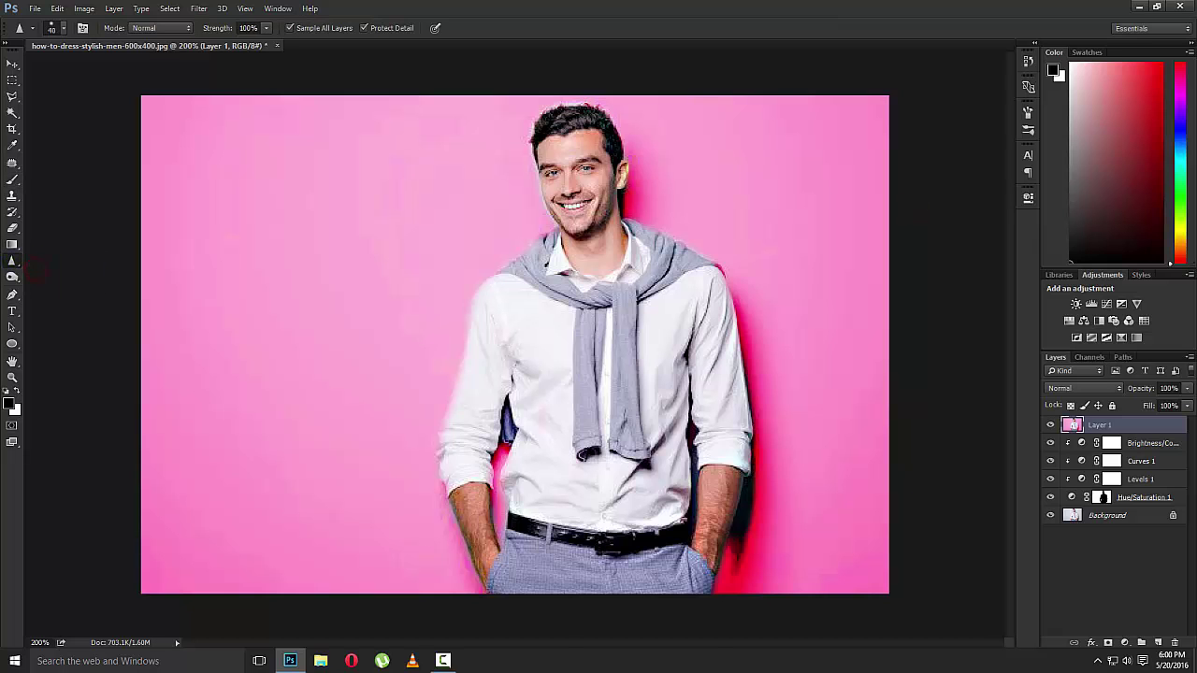
scroll(561, 215, up, 1)
scroll(560, 215, up, 1)
scroll(561, 215, up, 1)
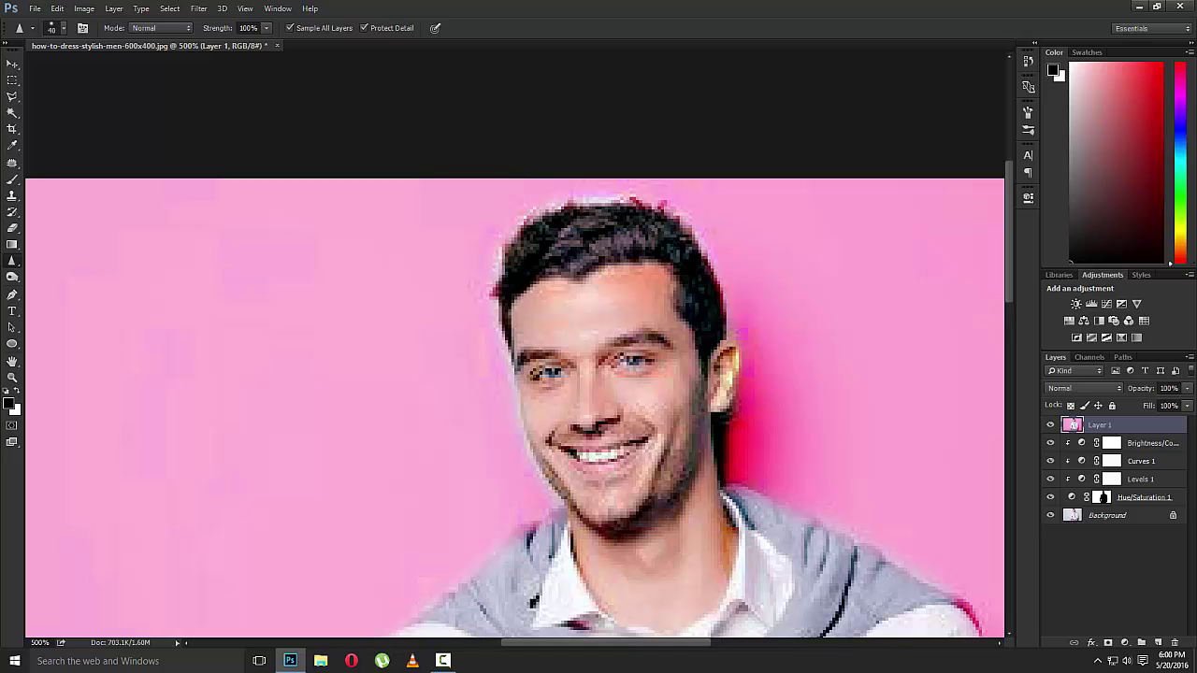
drag(710, 360, 718, 370)
scroll(622, 518, down, 3)
scroll(623, 518, up, 1)
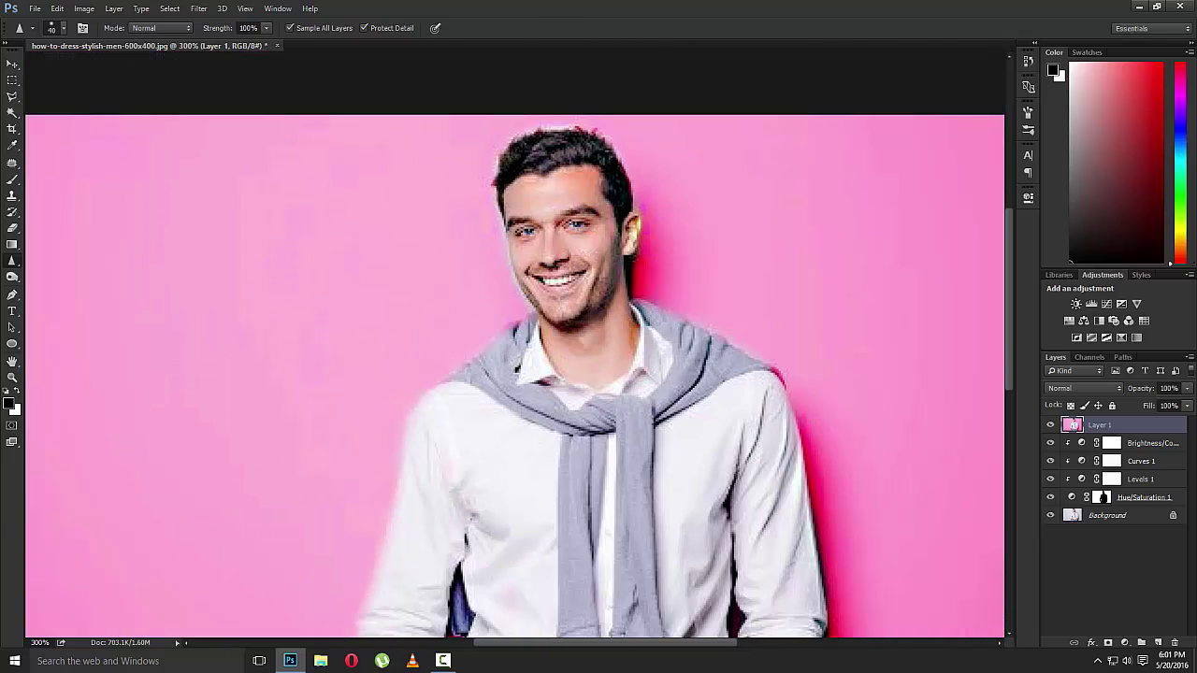
key(ctrl+z)
click(1050, 425)
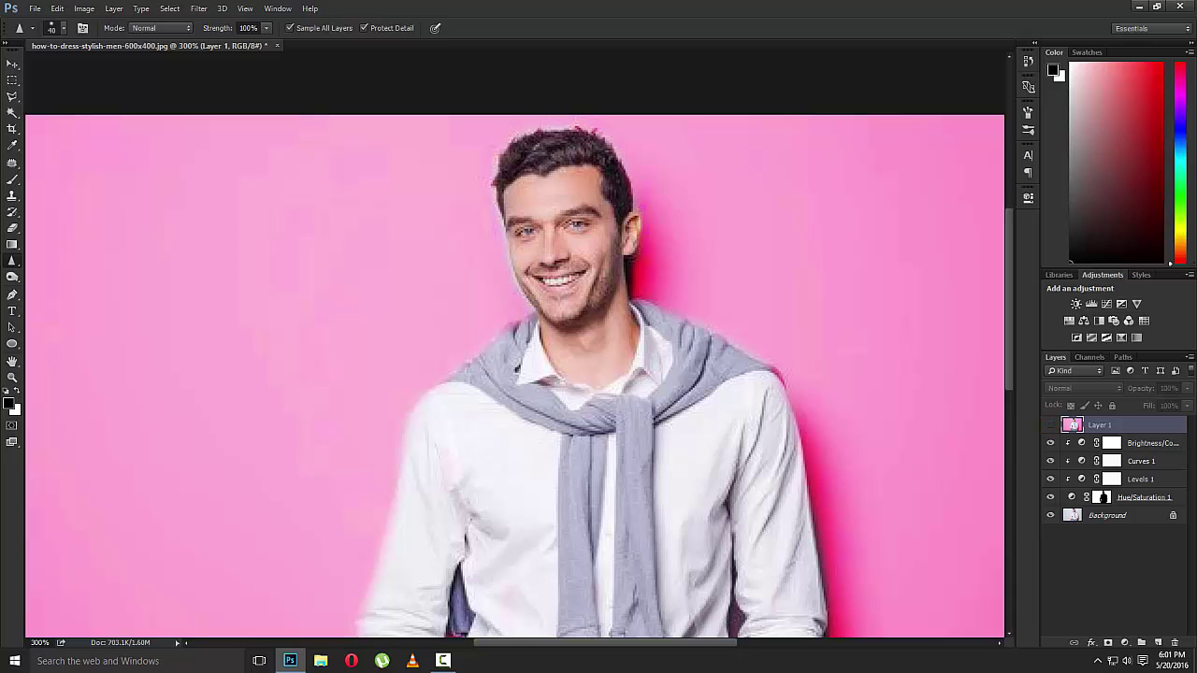
Step: Paint white on the Hue/Saturation mask beside the ear with a smaller brush
click(1101, 497)
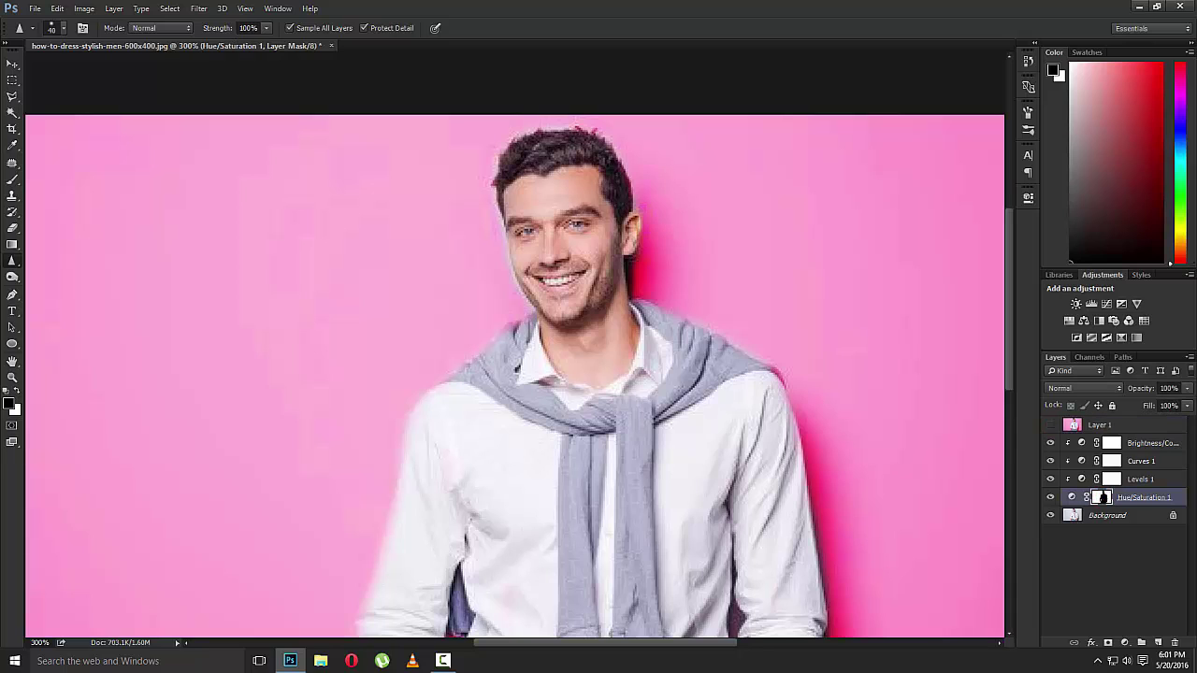
key(e)
key(b)
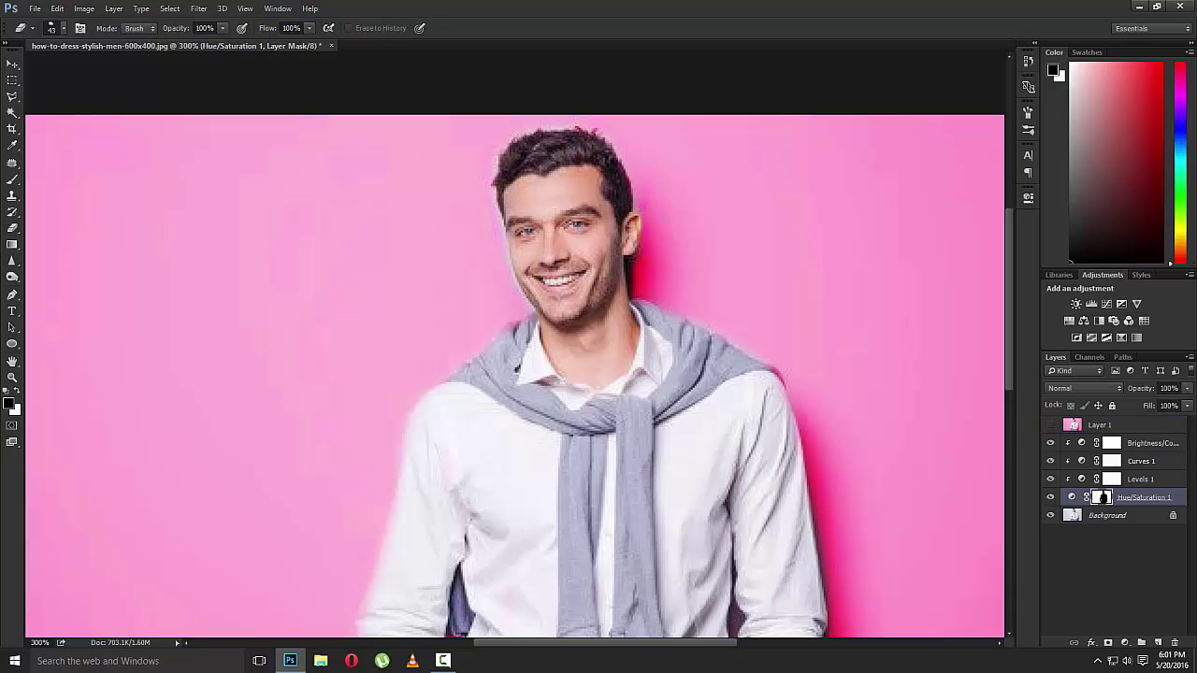
key(x)
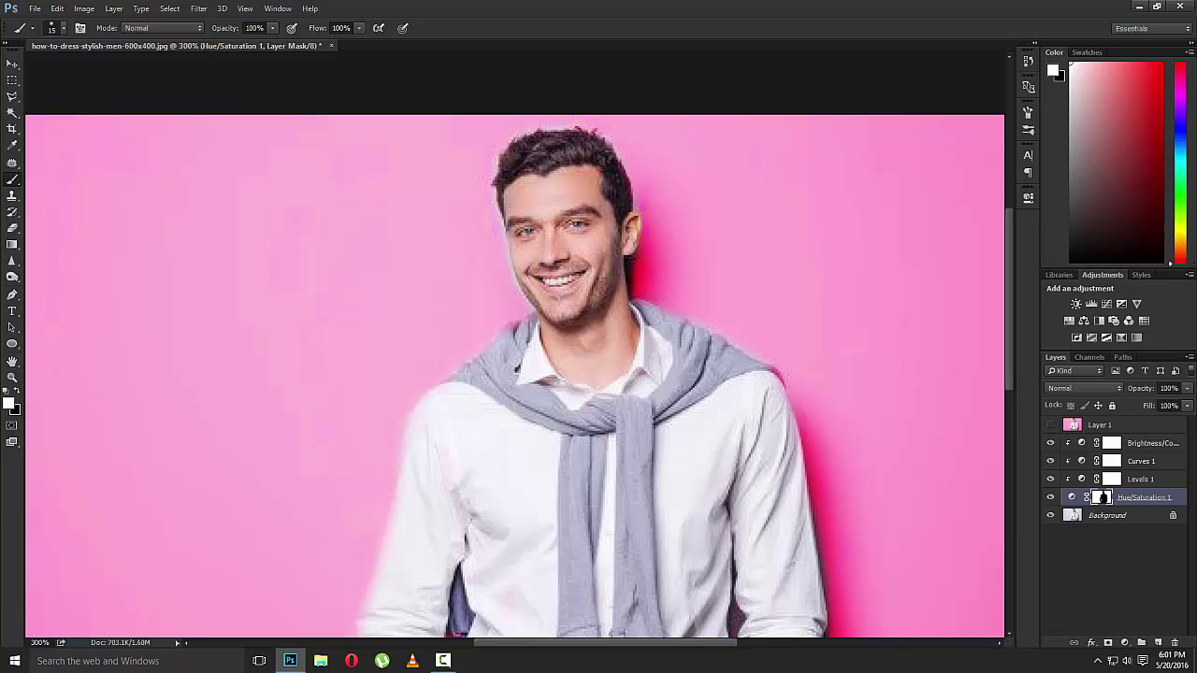
key(bracketleft)
drag(630, 217, 635, 232)
key(x)
Step: Delete the old Layer 1 and stamp all visible layers into a new merged layer
click(1103, 425)
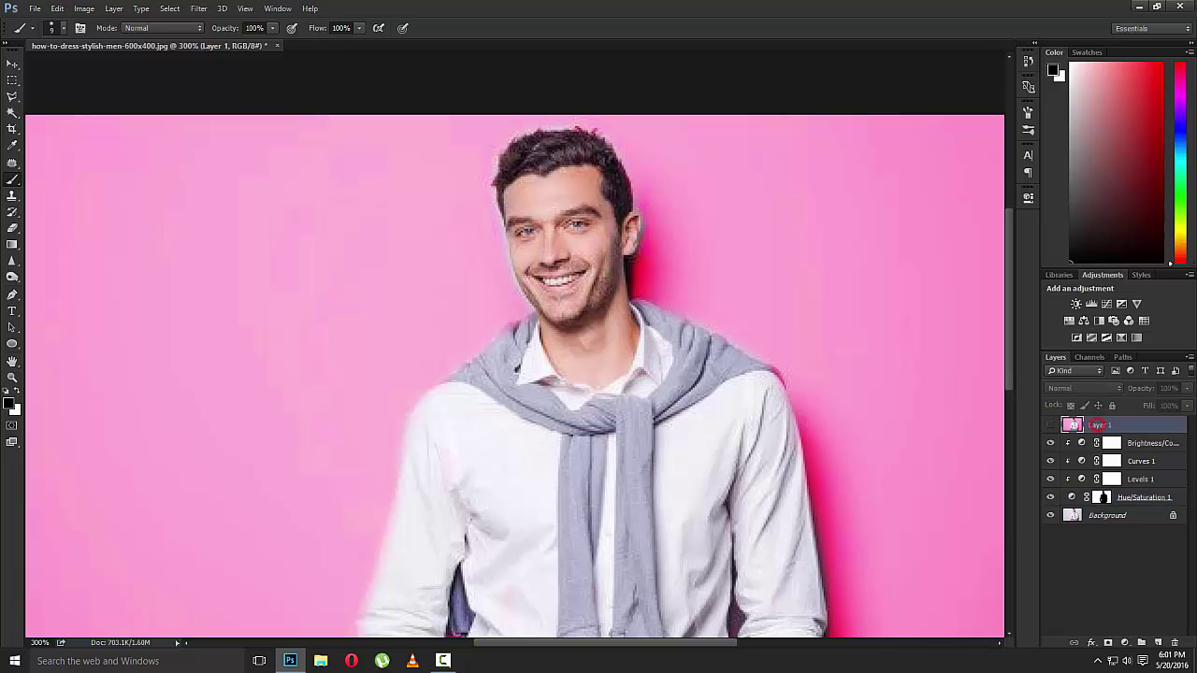
key(Delete)
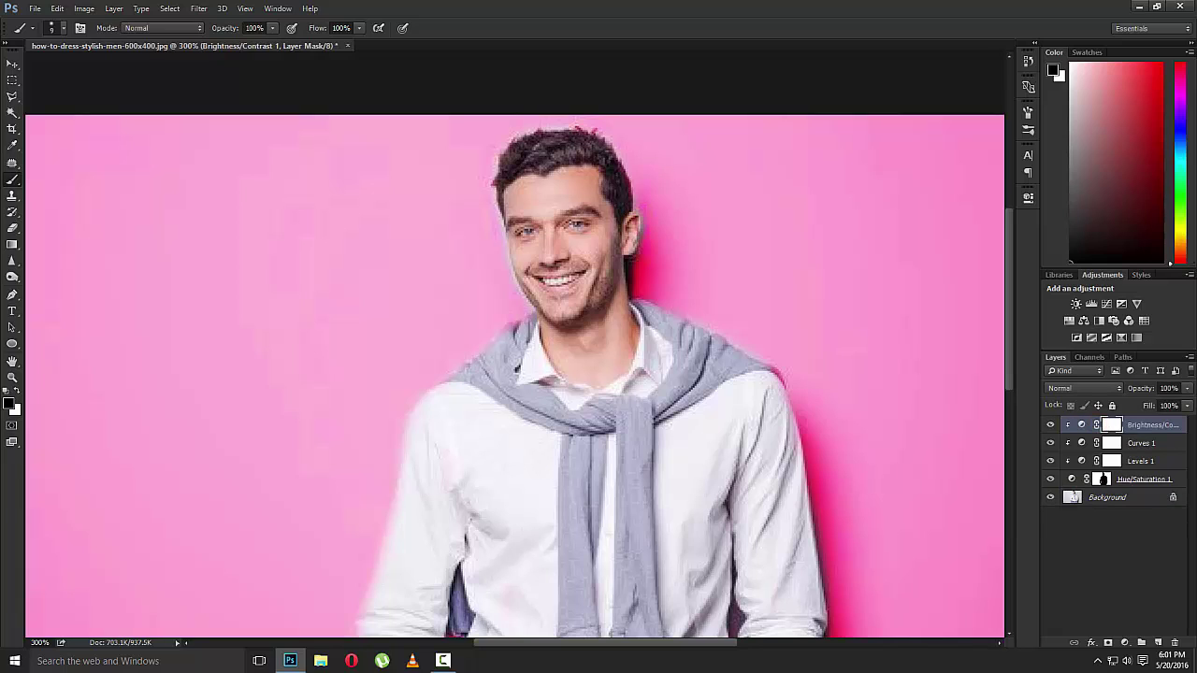
key(ctrl+shift+alt+e)
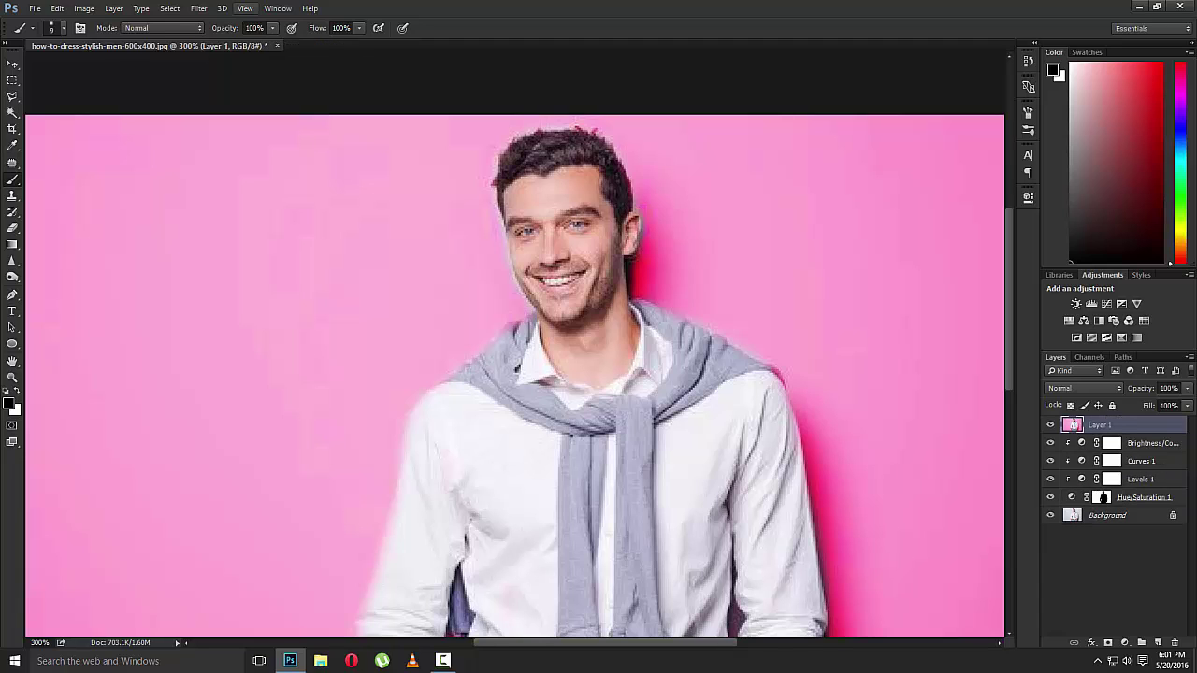
key(ctrl+minus)
click(198, 9)
Step: Reapply Unsharp Mask, then Sharpen-tool the man's eyes, teeth and ear, ending at 200% zoom
click(224, 21)
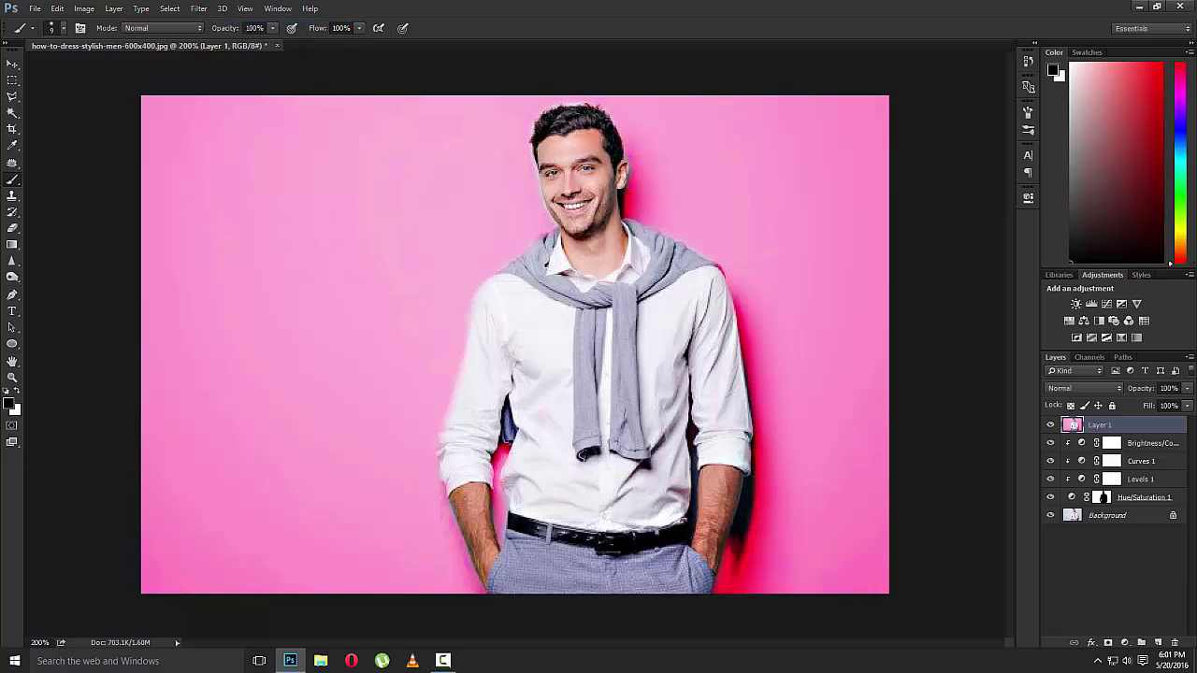
click(11, 260)
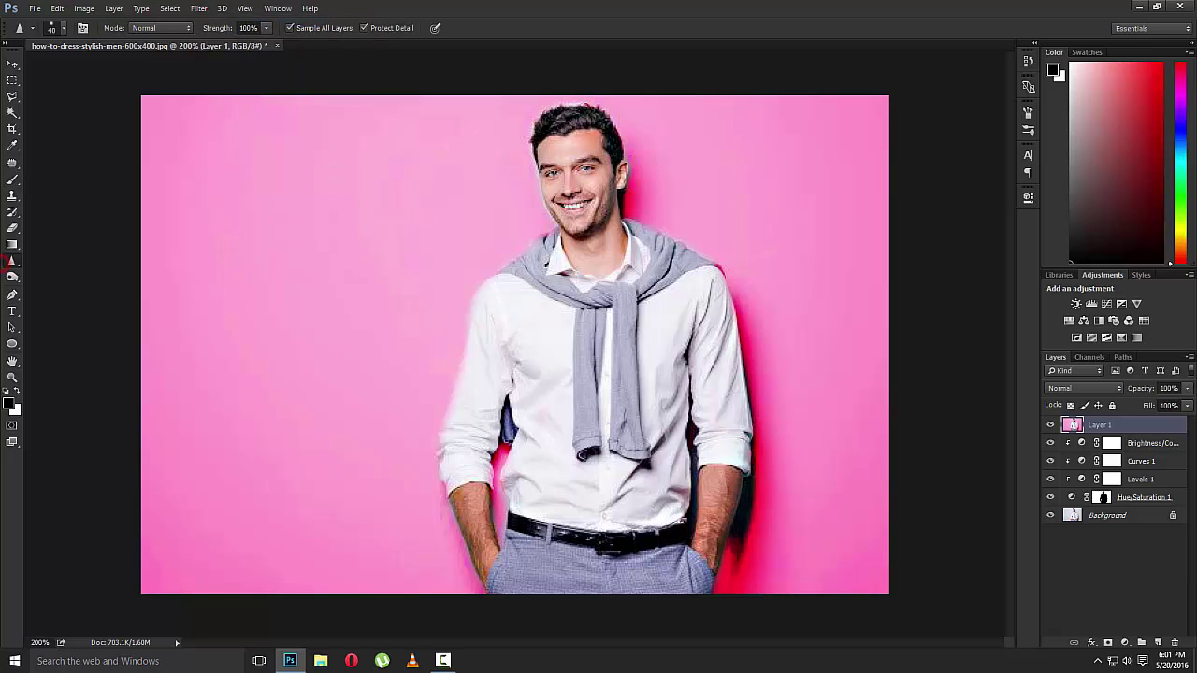
key(ctrl+plus)
scroll(572, 210, up, 5)
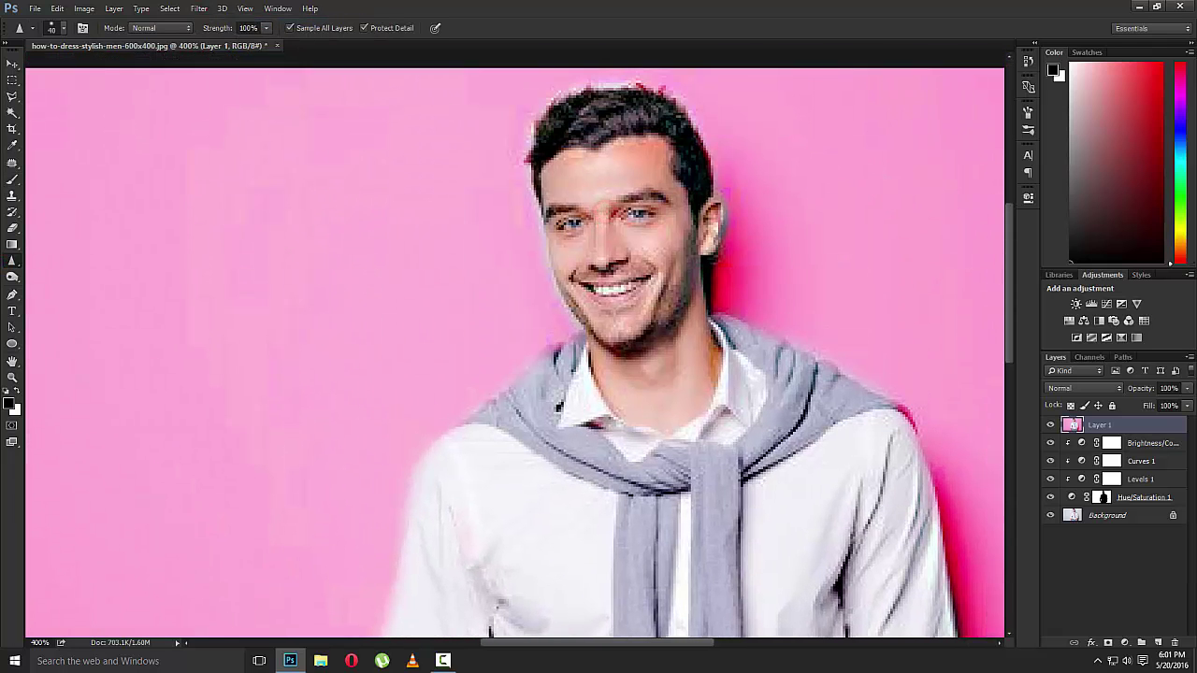
click(642, 214)
click(614, 286)
key(ctrl+minus)
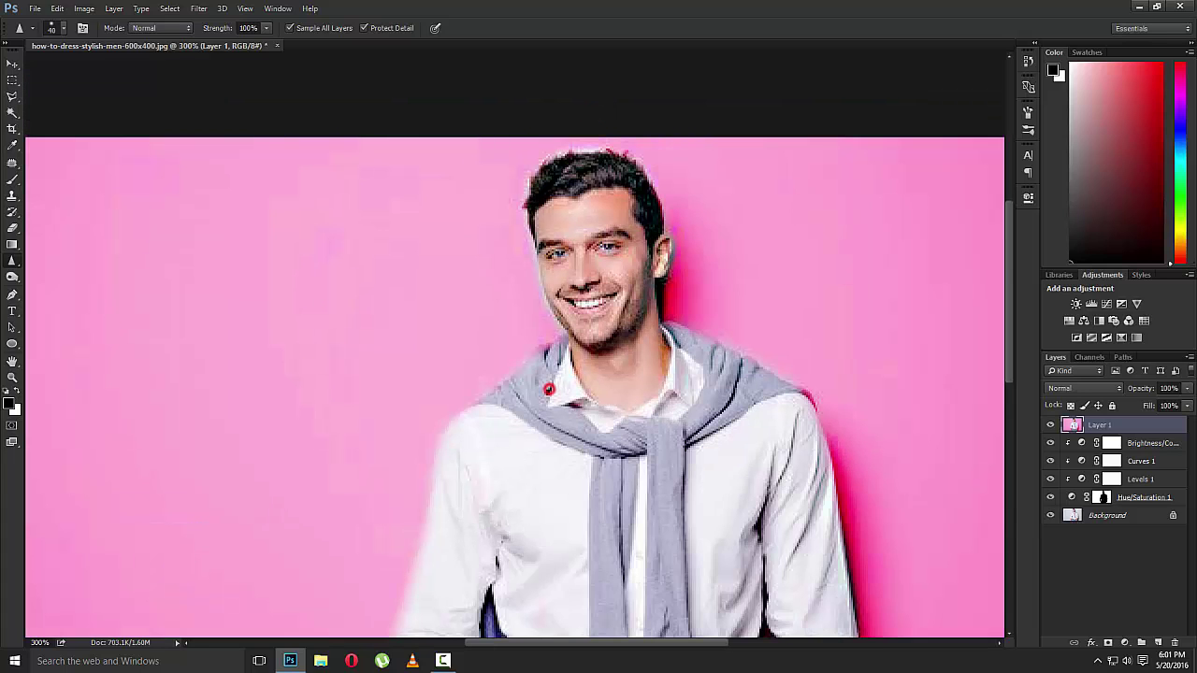
scroll(597, 406, down, 4)
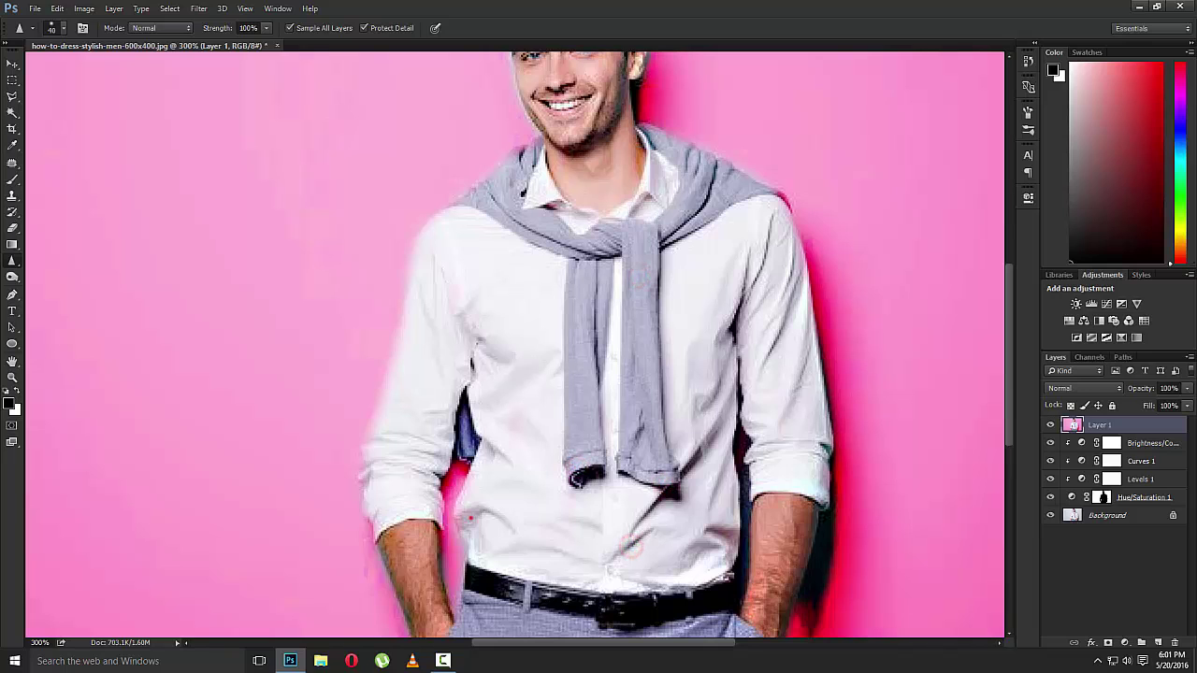
scroll(383, 542, down, 5)
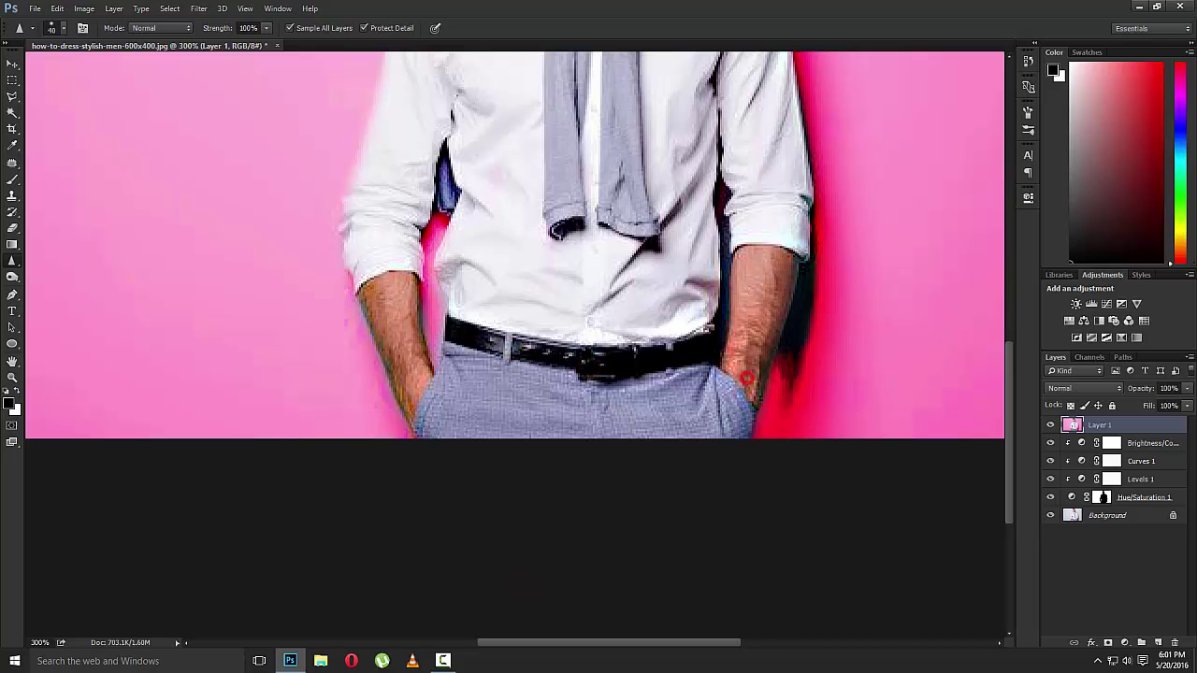
scroll(801, 252, up, 3)
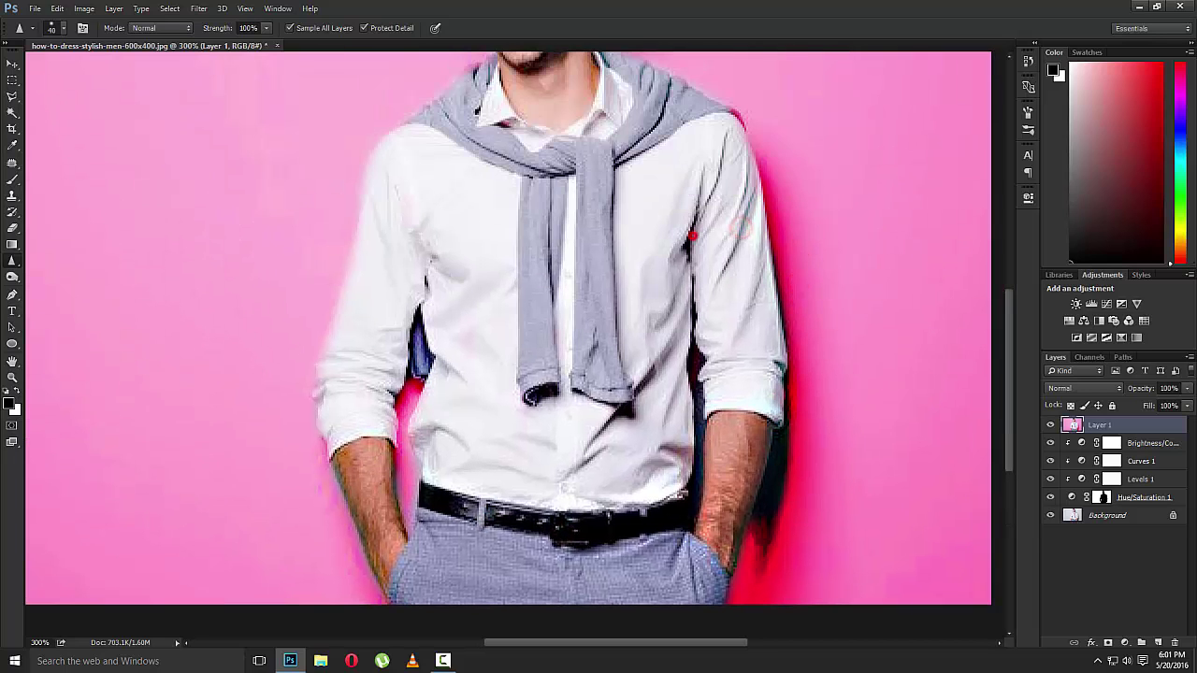
scroll(675, 228, up, 2)
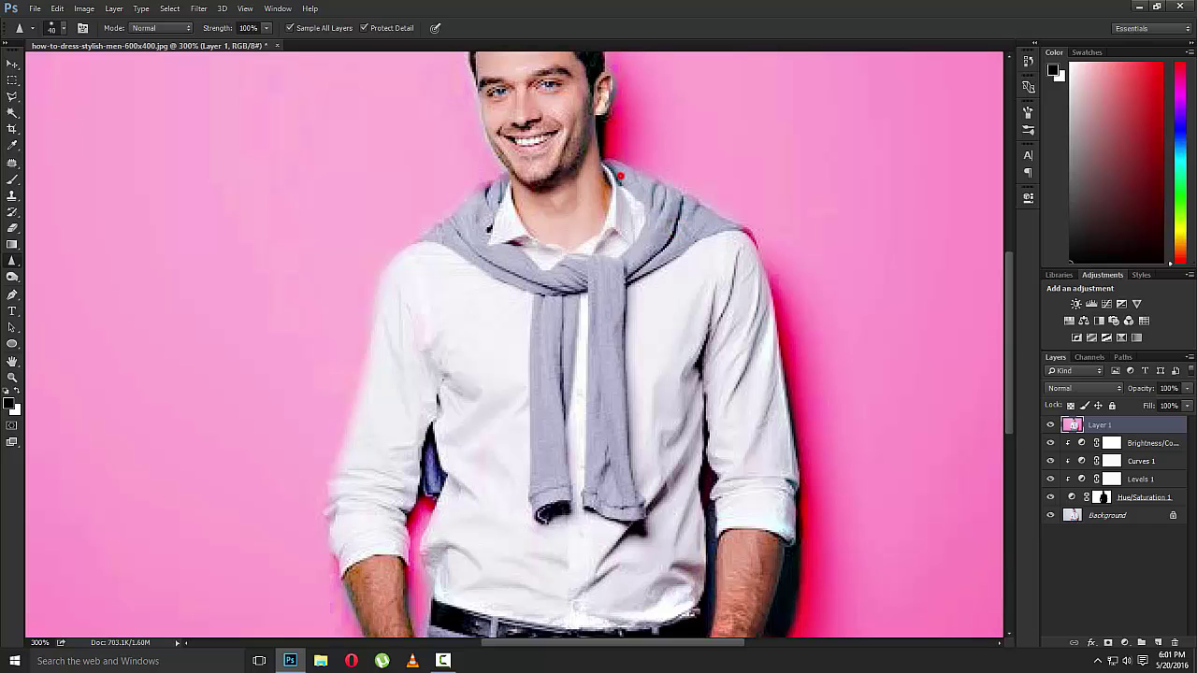
key(ctrl+minus)
key(ctrl+minus)
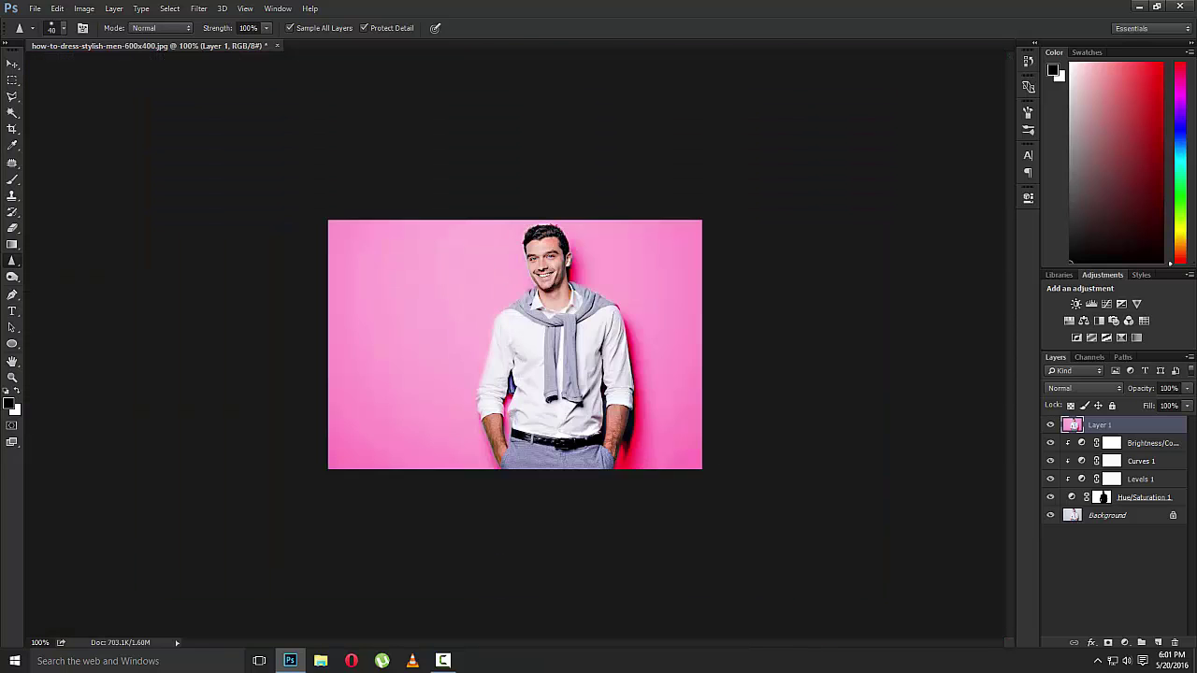
key(ctrl+plus)
Step: Add the text STYLE at the photo's lower left and name its layer Style
key(t)
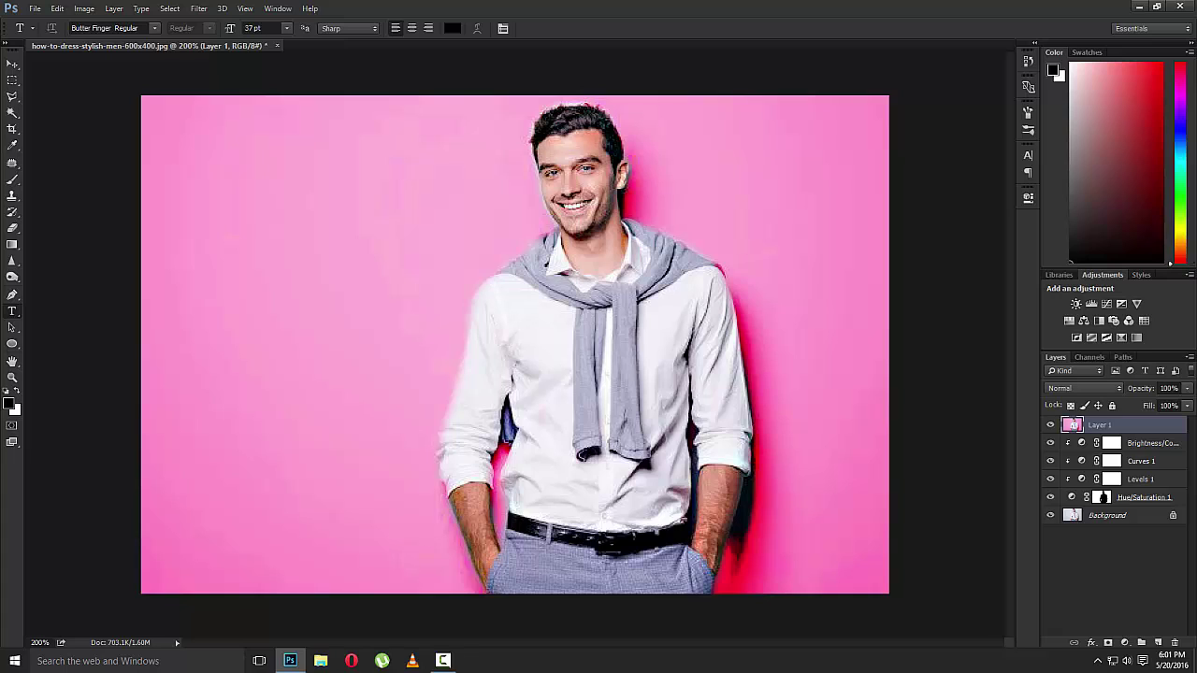
click(225, 512)
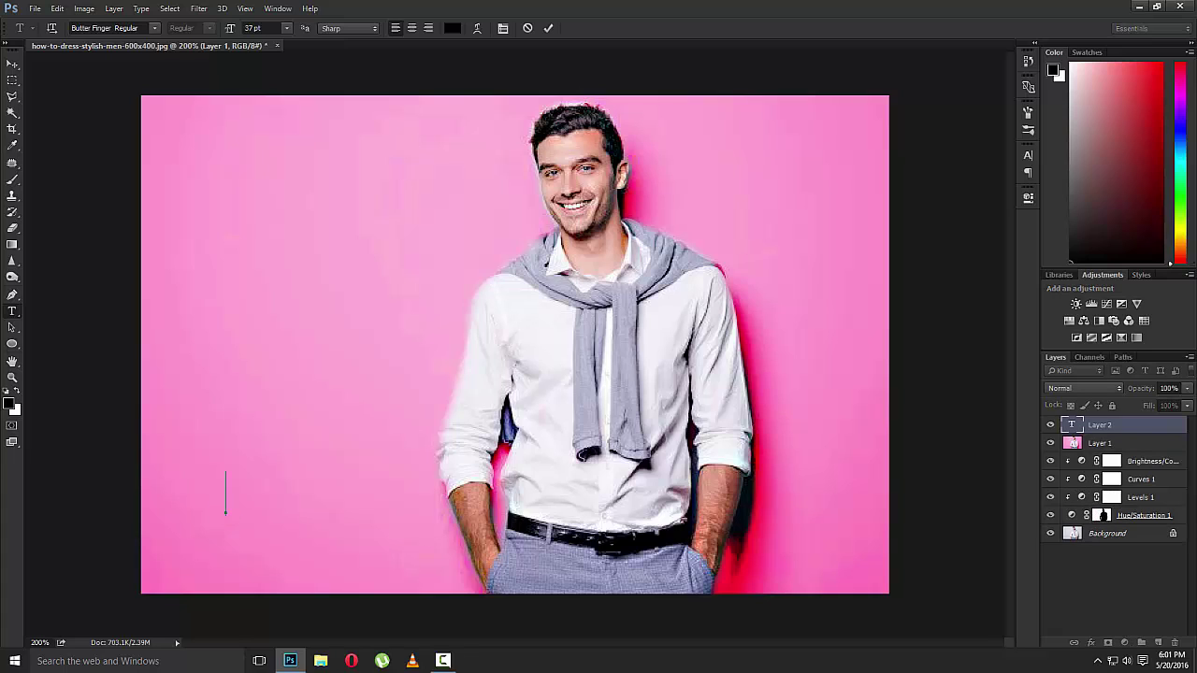
text(S)
text(TYLE)
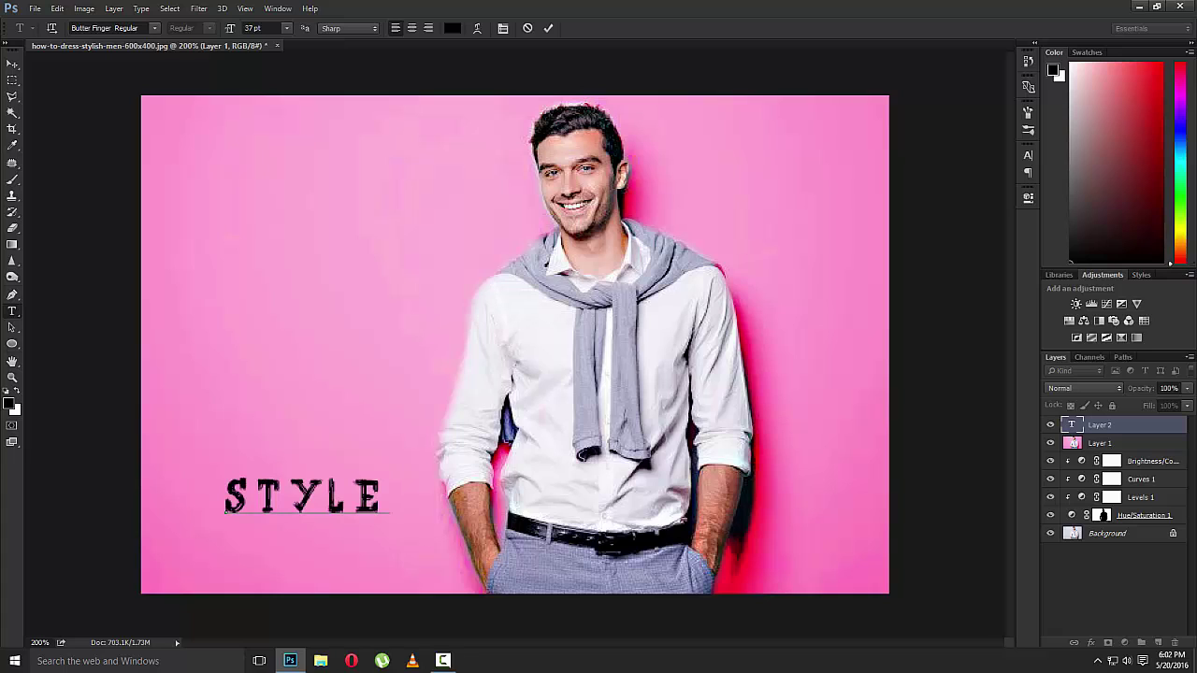
click(12, 64)
double_click(1072, 424)
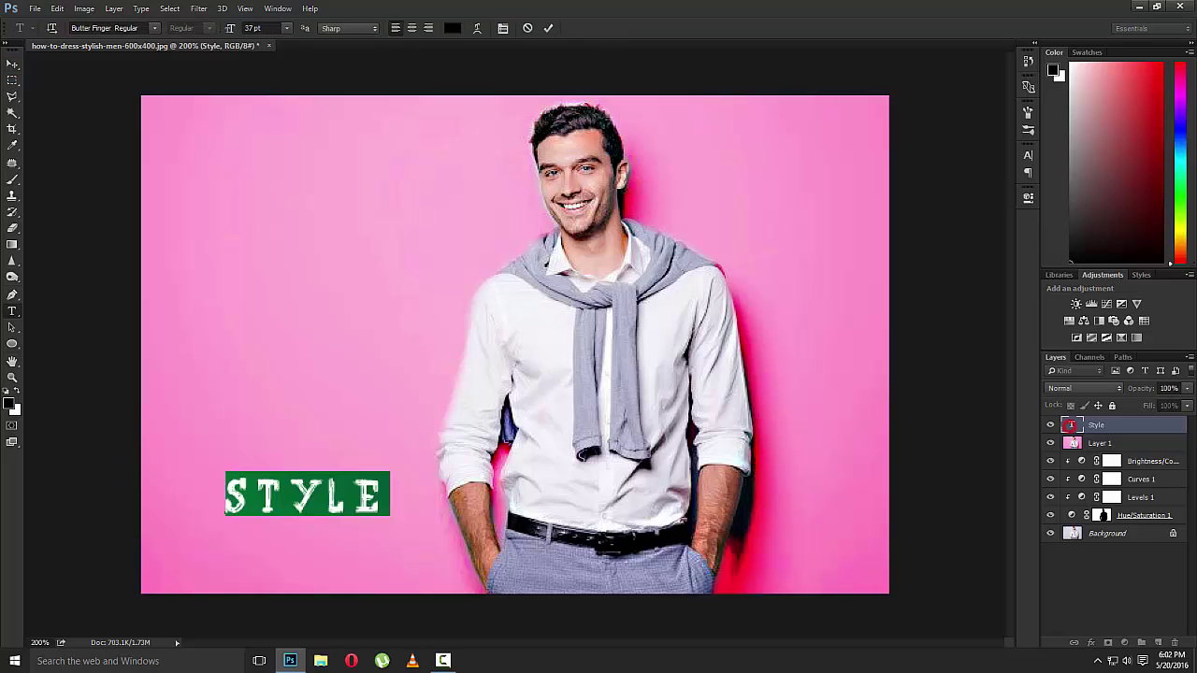
double_click(1096, 424)
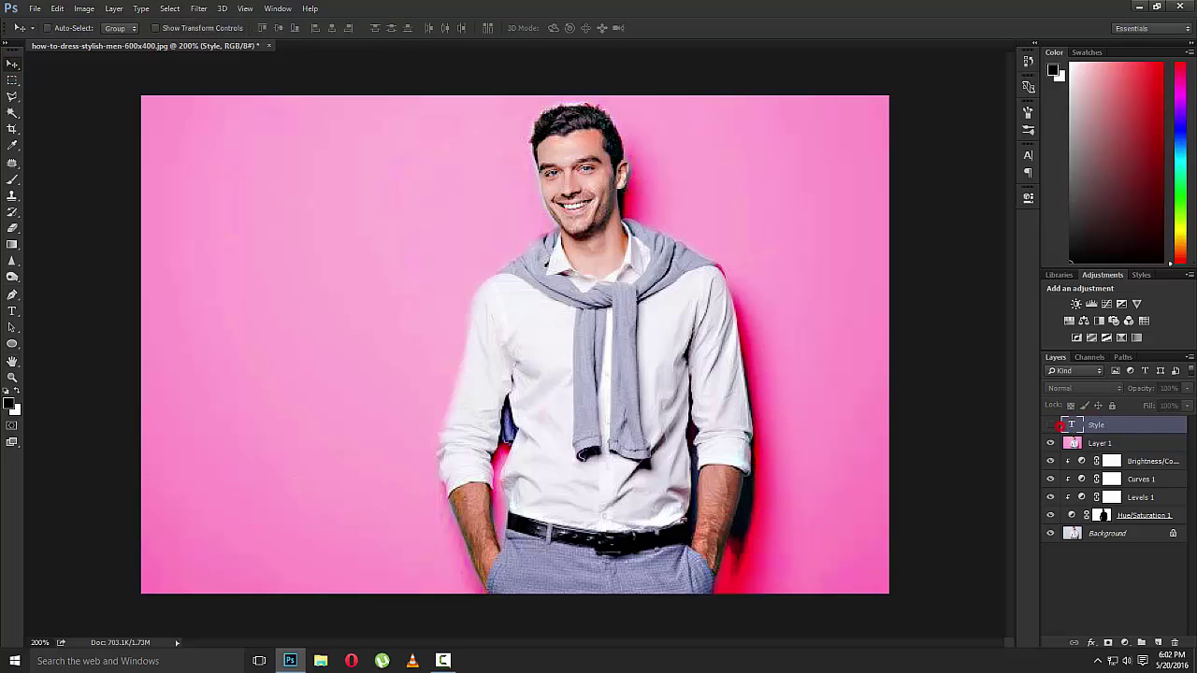
Step: In the Style layer's Blending Options, add a 2 px outside Stroke
right_click(1064, 426)
click(1049, 430)
right_click(1055, 426)
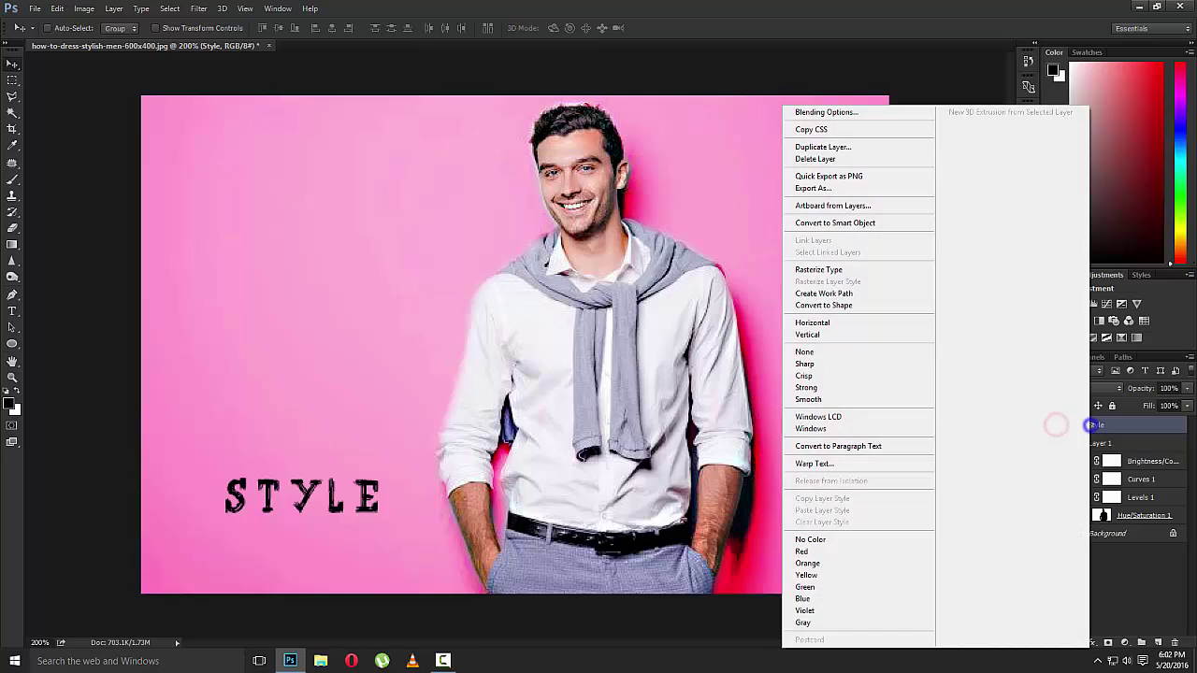
click(822, 112)
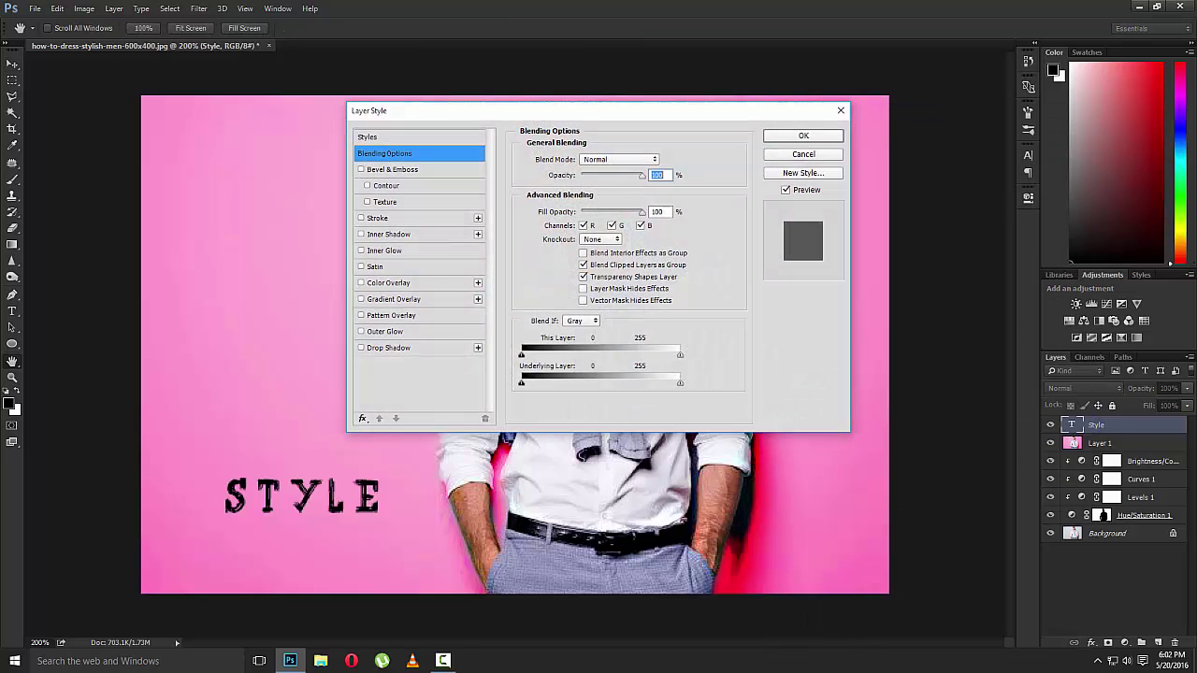
drag(367, 110, 673, 155)
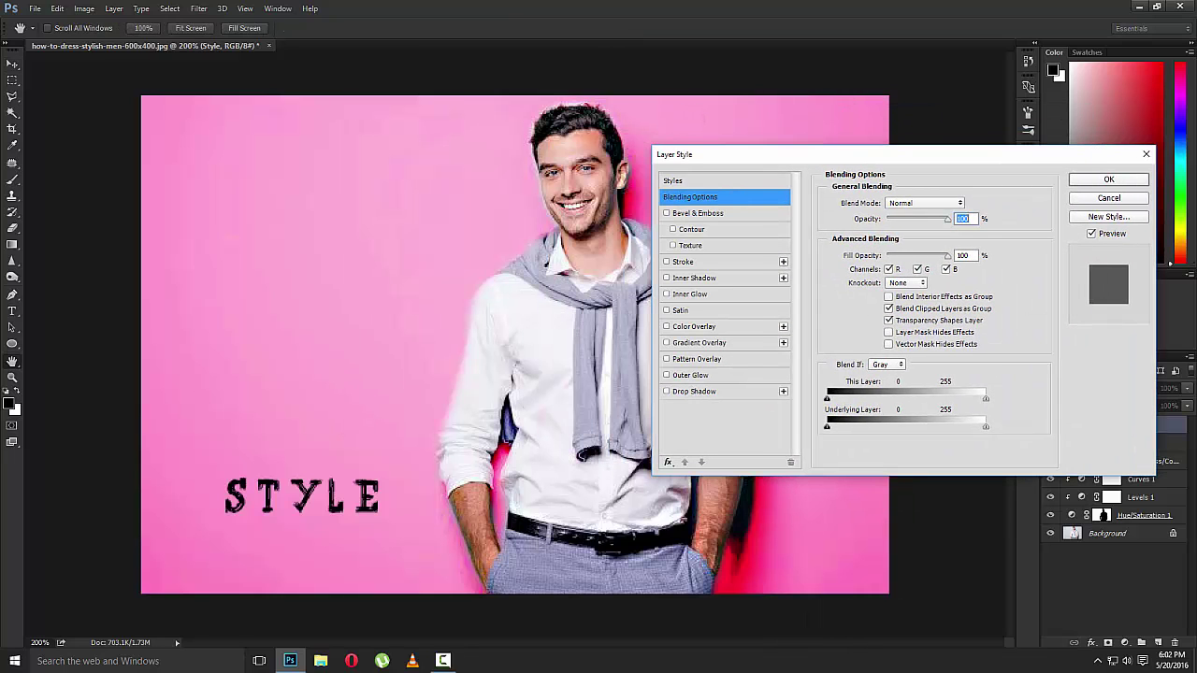
click(683, 261)
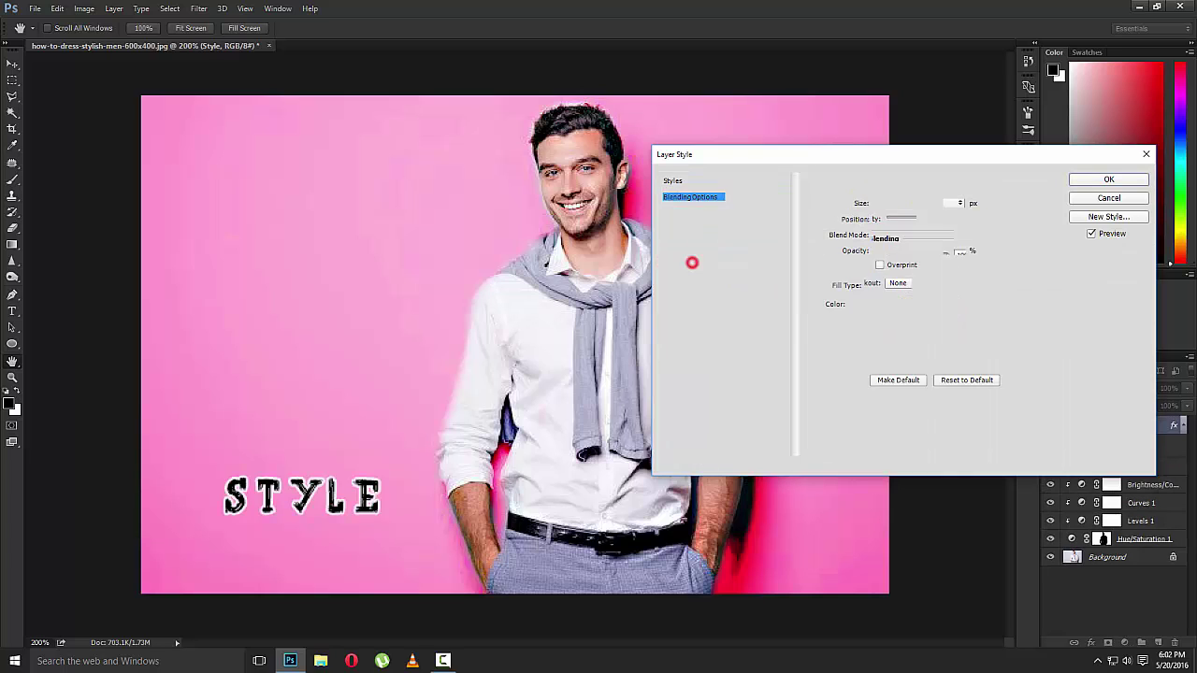
click(879, 219)
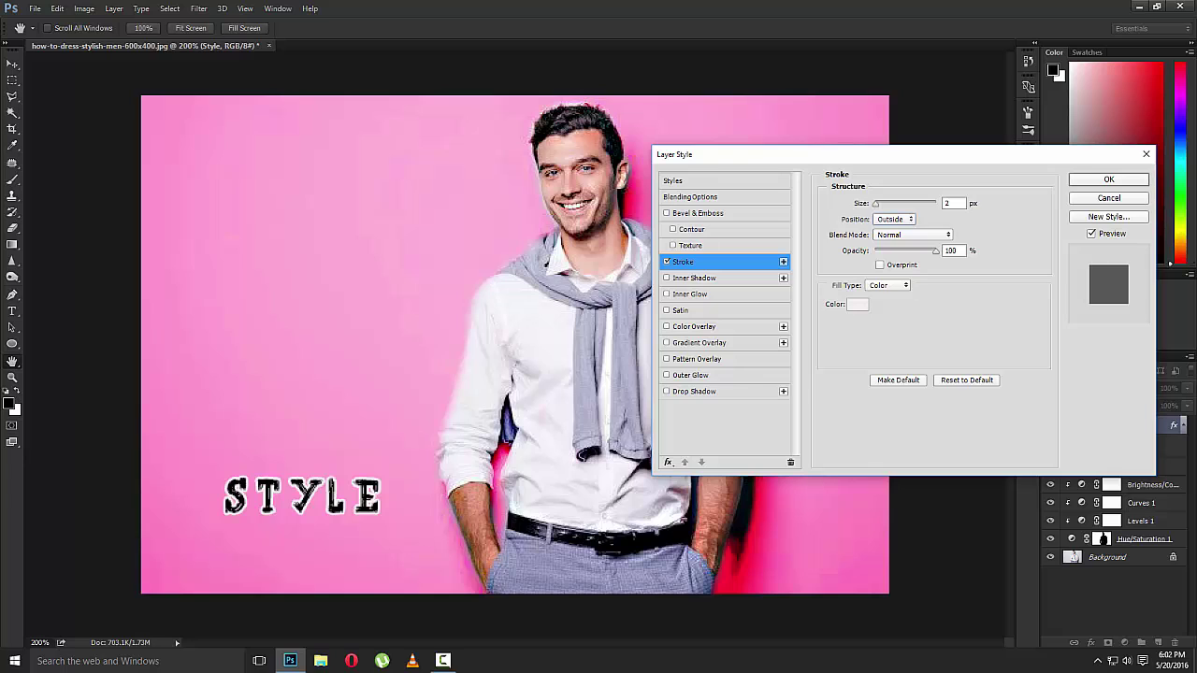
drag(876, 202, 875, 203)
Step: Add a Satin effect at about 1% opacity and apply both layer effects
click(680, 311)
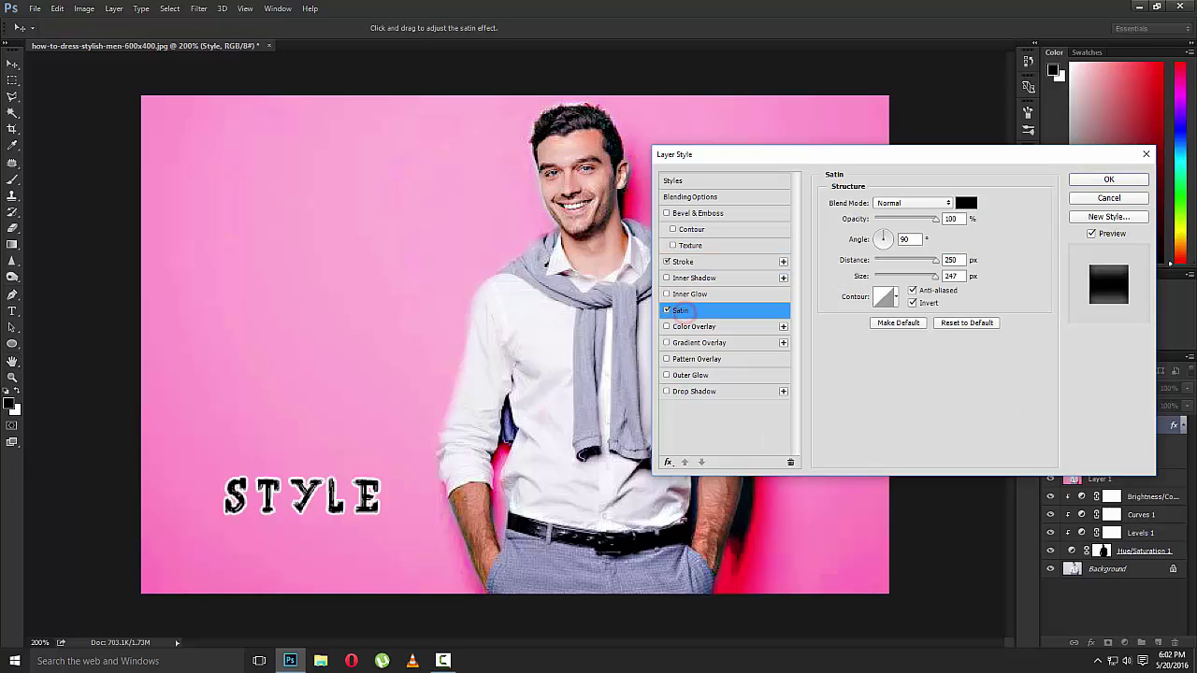
mouse_move(935, 219)
mouse_down()
mouse_move(875, 218)
mouse_move(935, 219)
mouse_up()
click(684, 262)
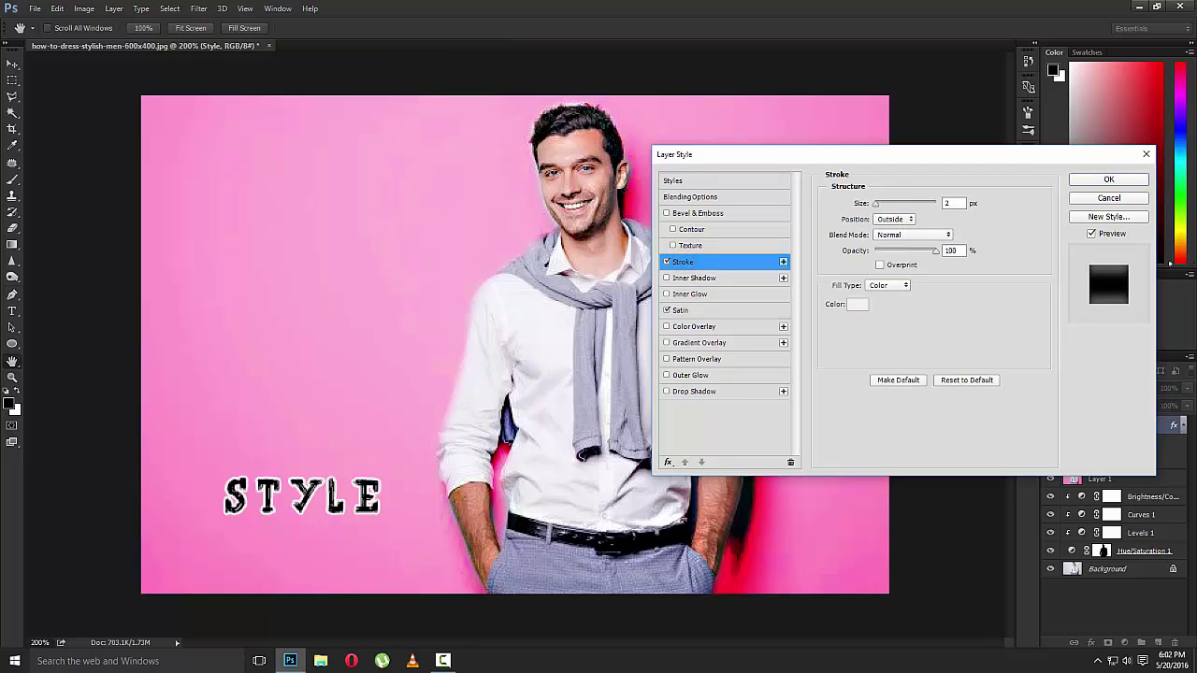
click(908, 235)
click(1109, 178)
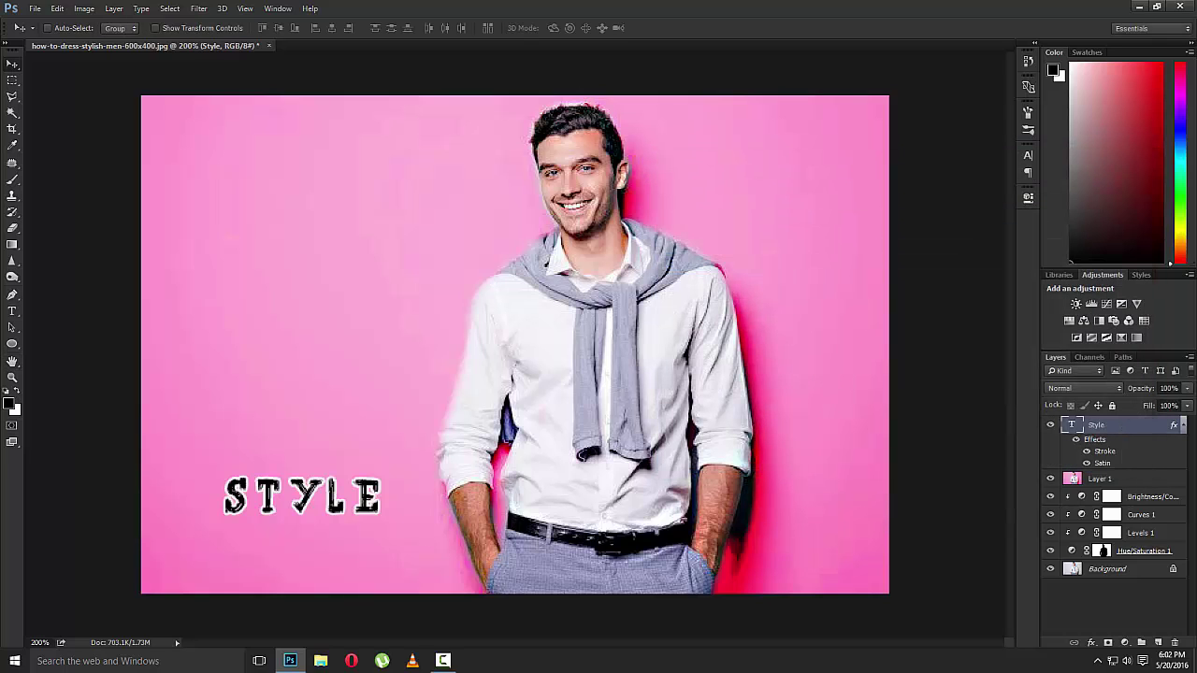
Step: Duplicate the Style layer, place the copy beneath it, and rasterize the copy's type
key(ctrl+j)
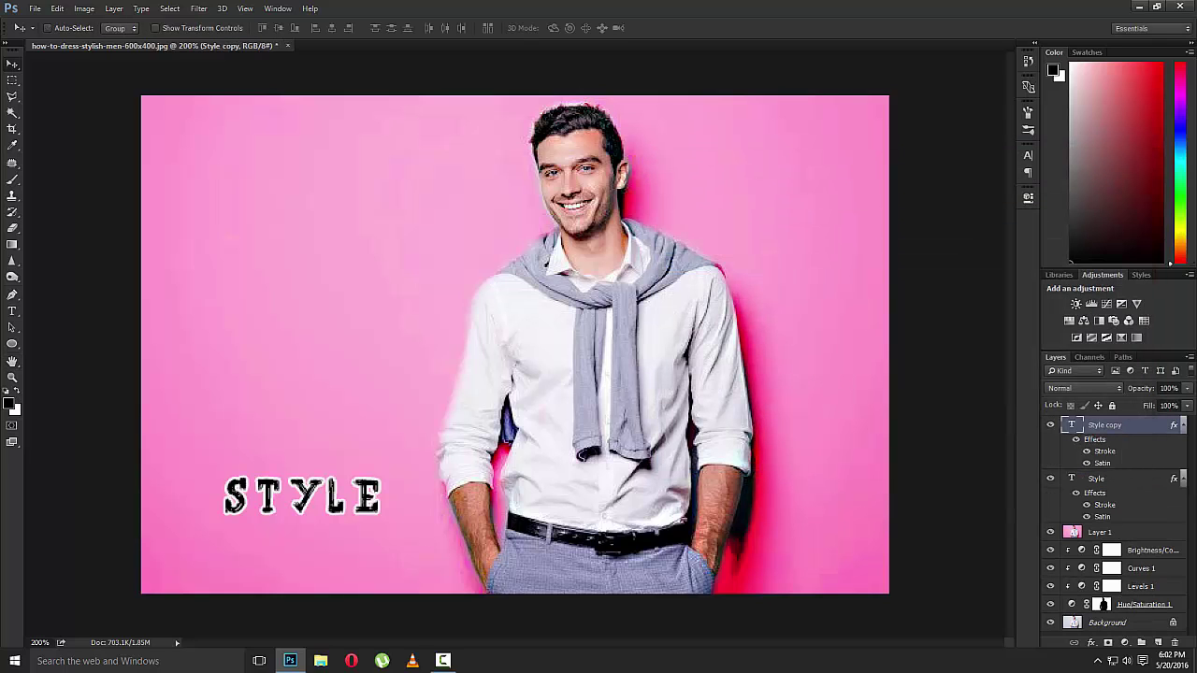
drag(1108, 426, 1113, 504)
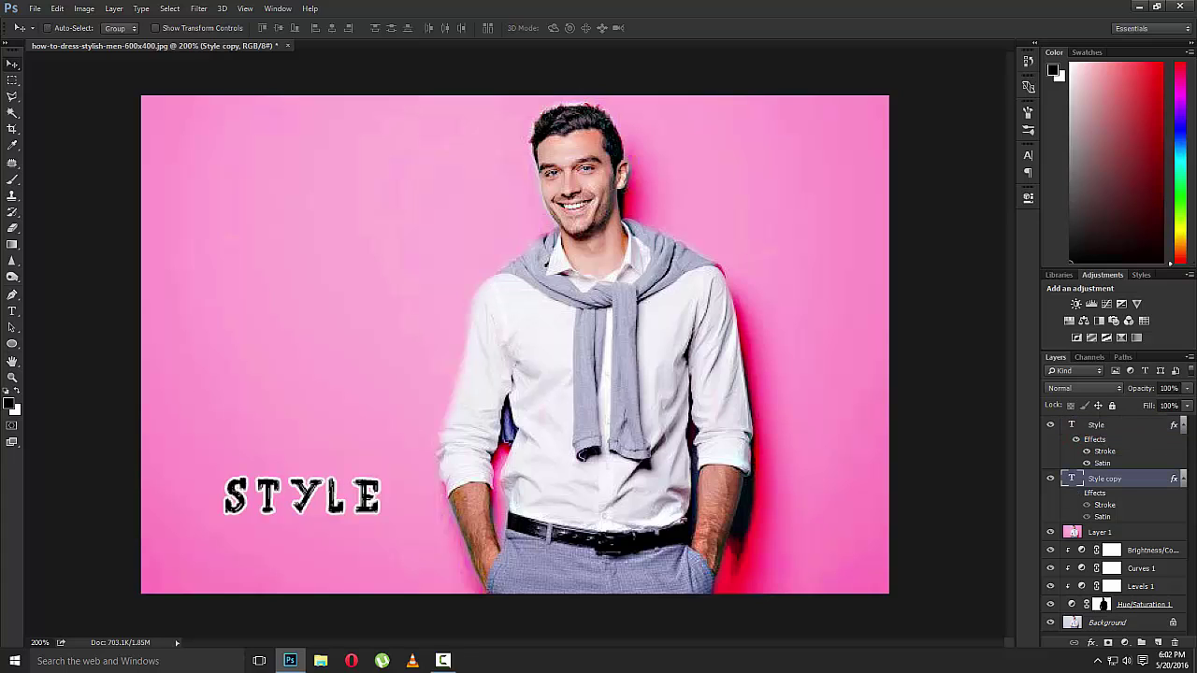
right_click(1070, 479)
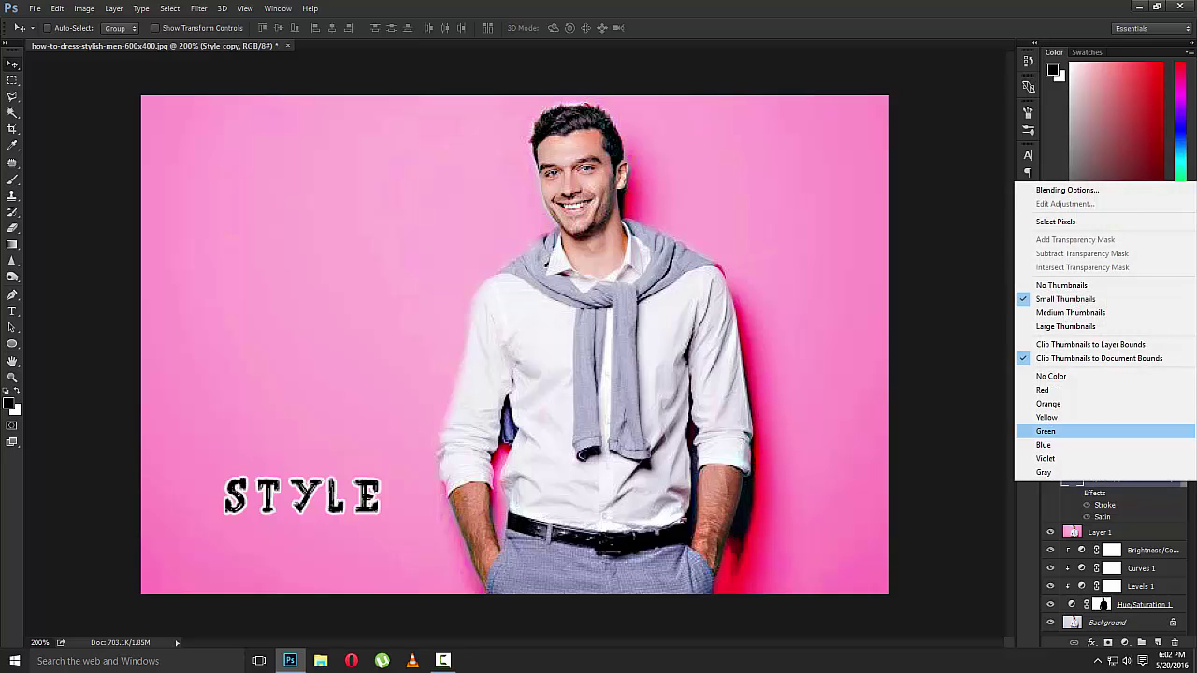
click(949, 453)
right_click(1133, 483)
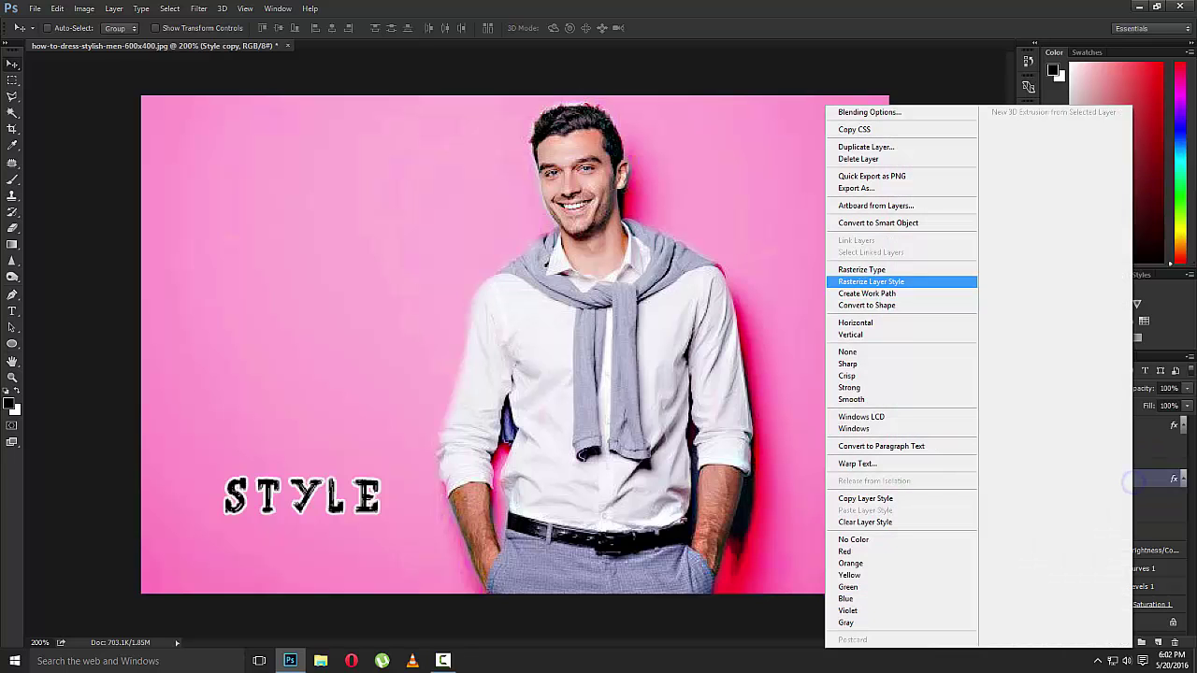
click(870, 281)
Step: Offset the rasterized STYLE copy slightly behind the original text
right_click(12, 260)
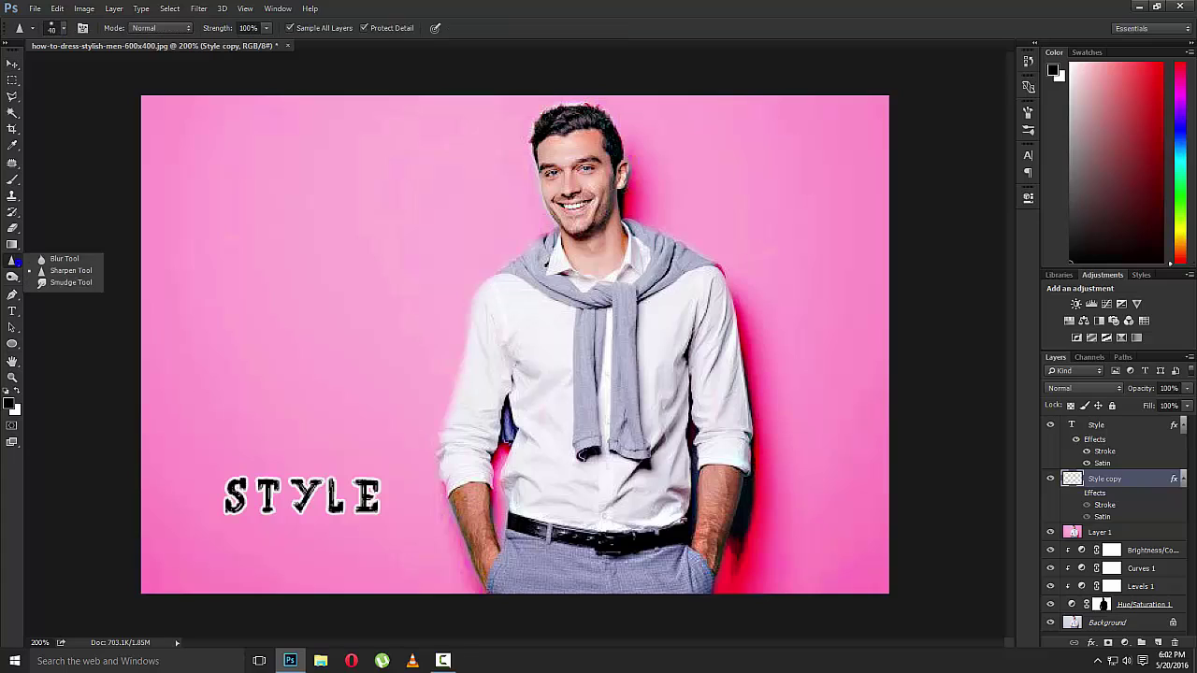
click(46, 260)
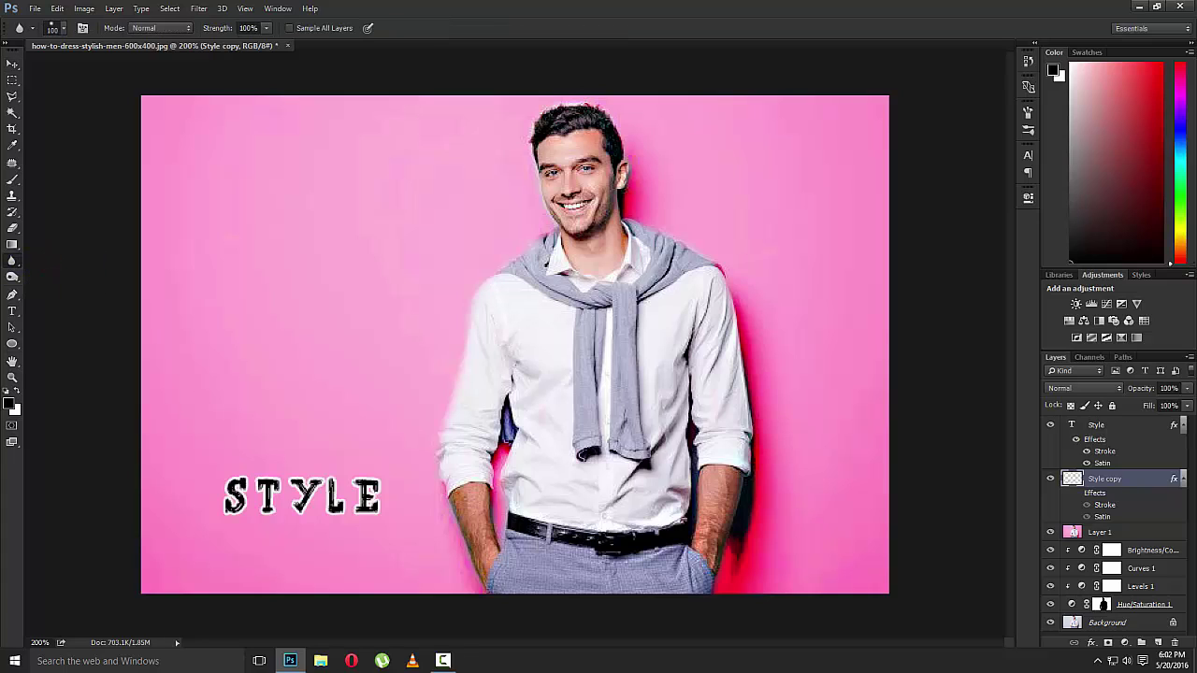
click(12, 63)
drag(311, 507, 306, 508)
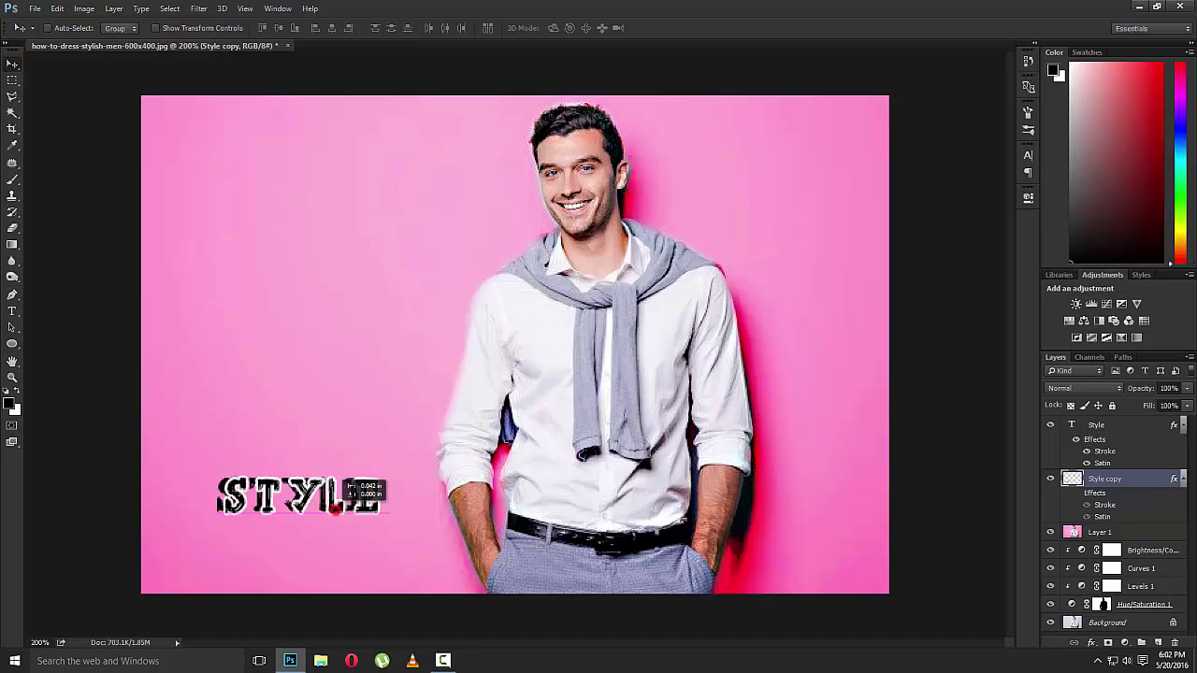
drag(322, 487, 349, 487)
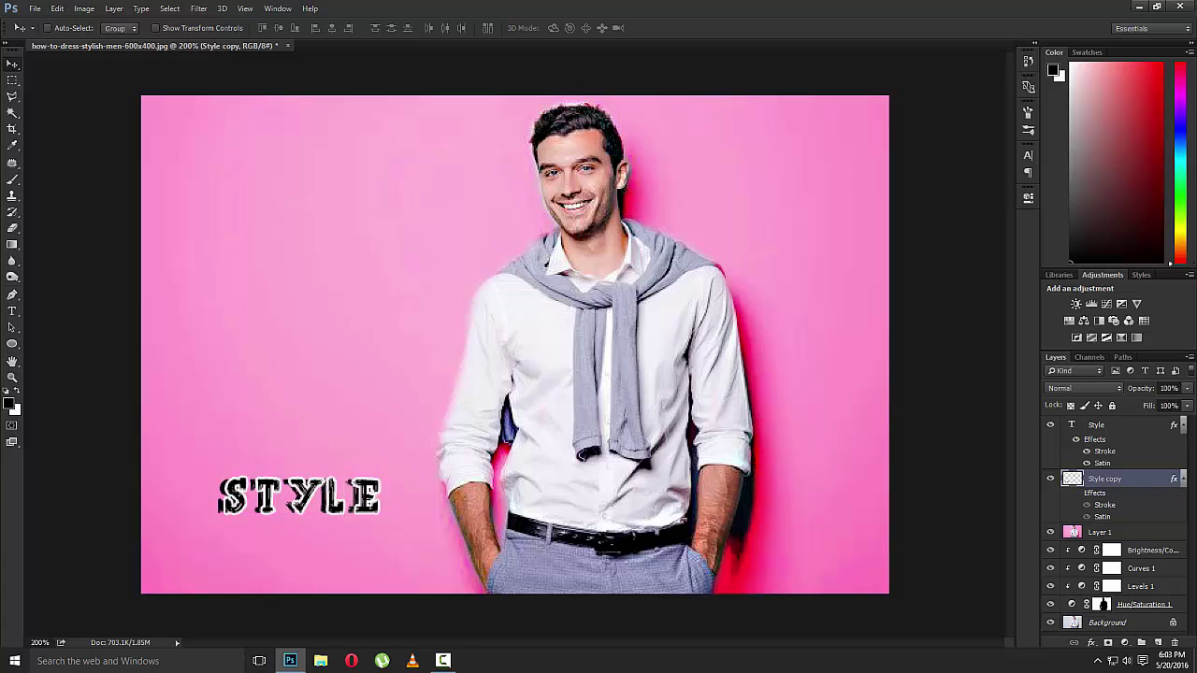
Step: Blur the copied STYLE letters into a soft shadow and select both Style layers
click(12, 261)
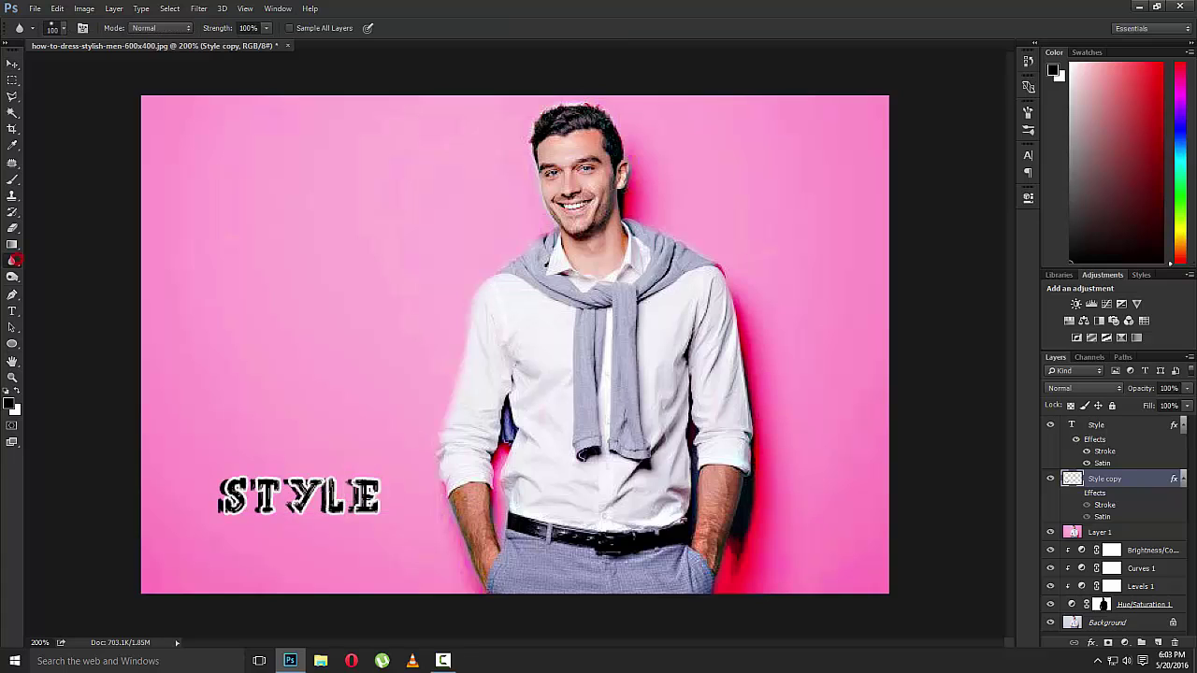
key(ctrl+plus)
key(ctrl+plus)
scroll(208, 386, left, 5)
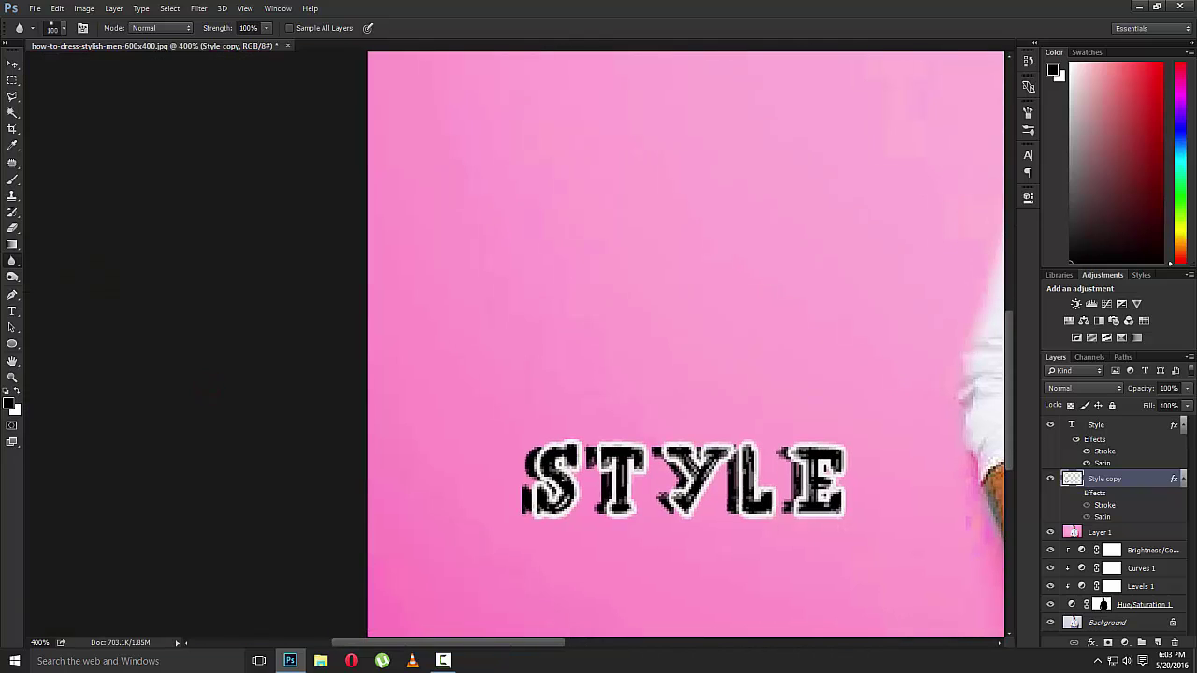
mouse_move(533, 479)
mouse_down()
mouse_move(823, 479)
mouse_move(527, 498)
mouse_up()
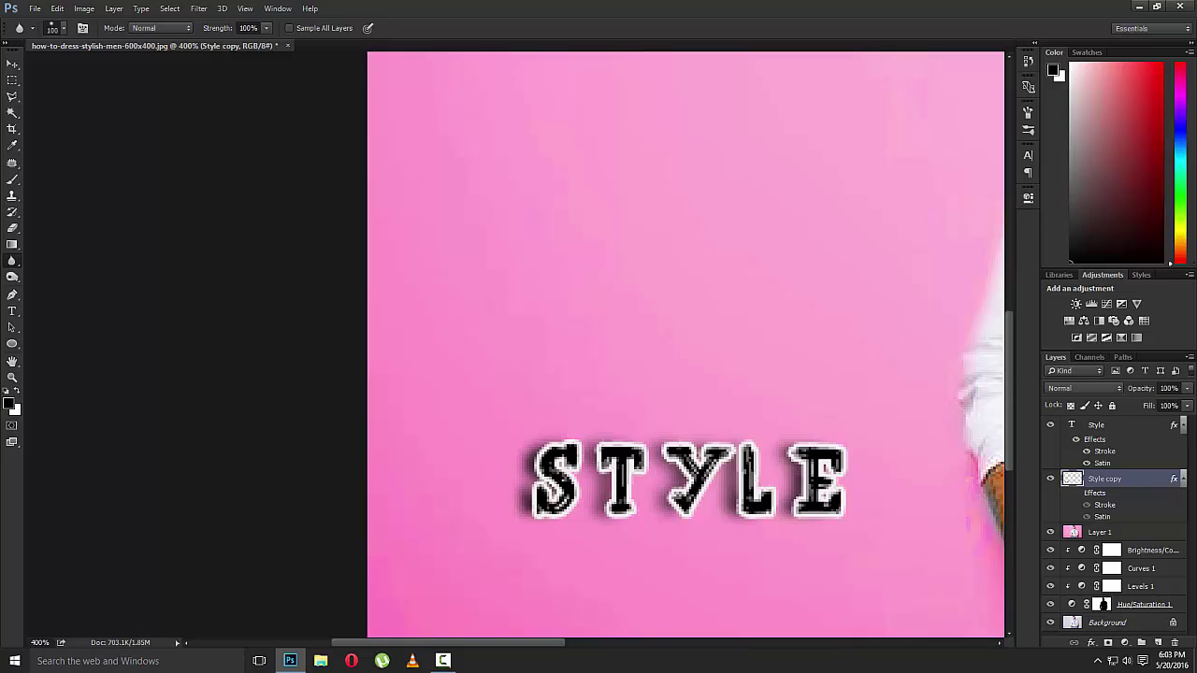
key(ctrl+minus)
key(ctrl+minus)
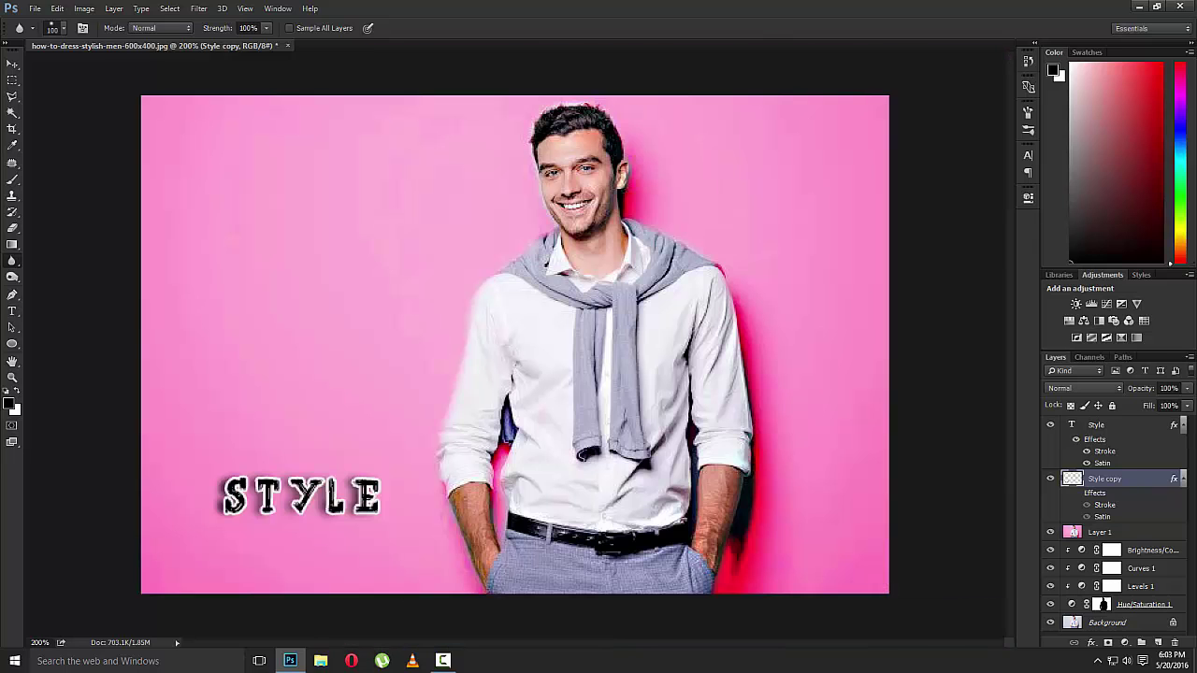
ctrl+click(1099, 427)
Step: Merge the two STYLE layers and scale the title to about 240% by 251% at bottom centre
key(ctrl+e)
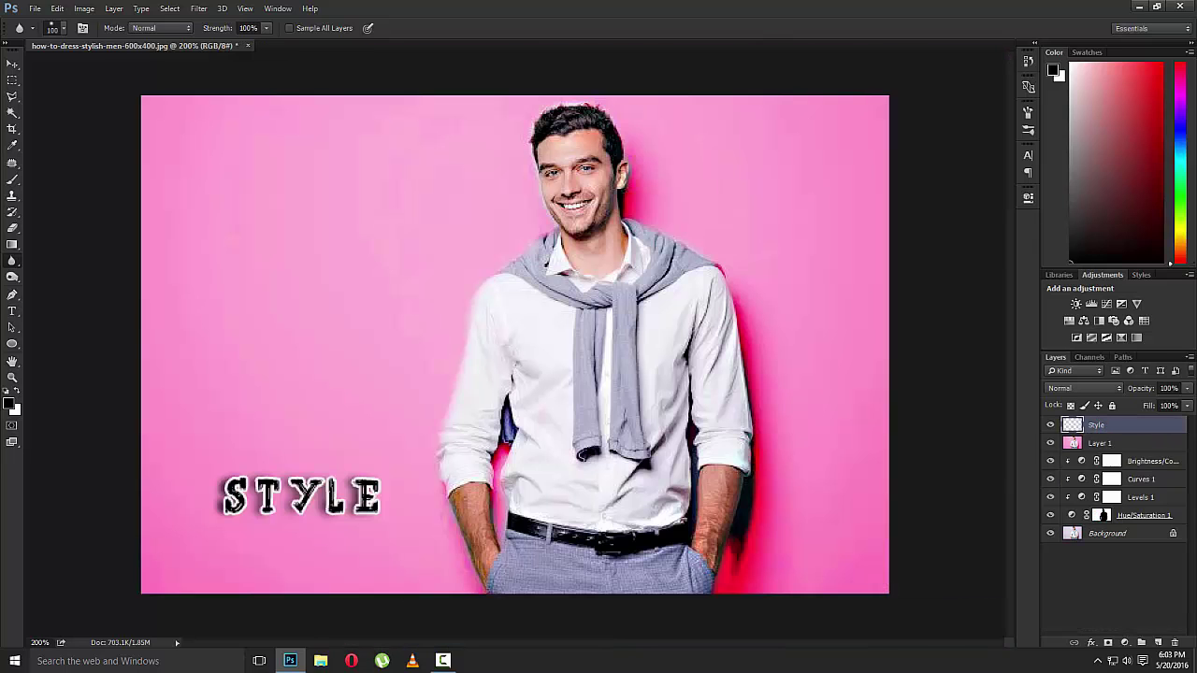
key(ctrl+t)
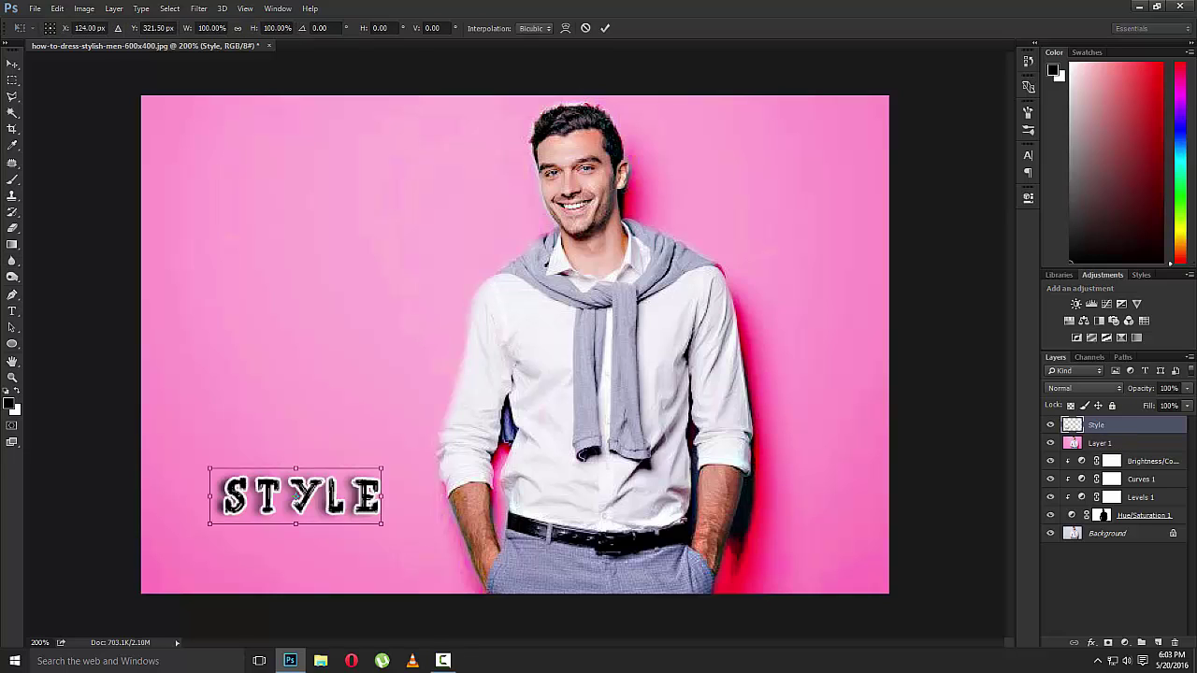
drag(381, 469, 430, 449)
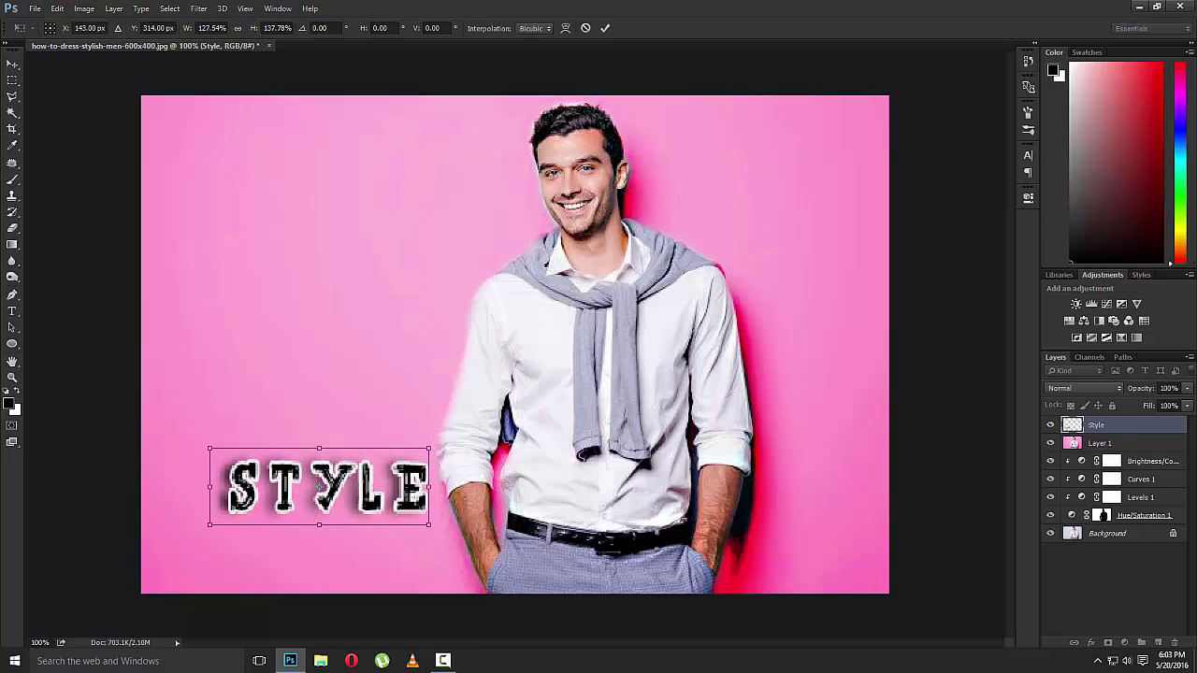
key(ctrl+minus)
mouse_move(417, 417)
mouse_down()
mouse_move(502, 452)
mouse_move(371, 393)
mouse_move(383, 404)
mouse_up()
drag(531, 425, 606, 431)
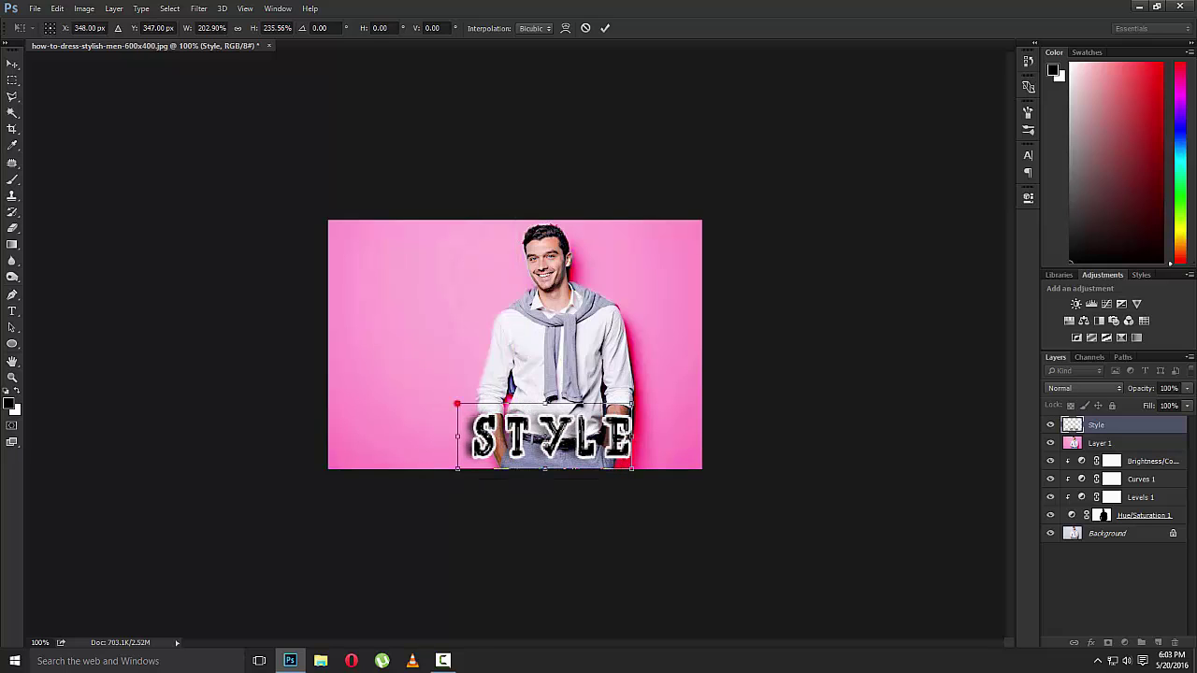
drag(456, 404, 434, 400)
drag(633, 433, 634, 429)
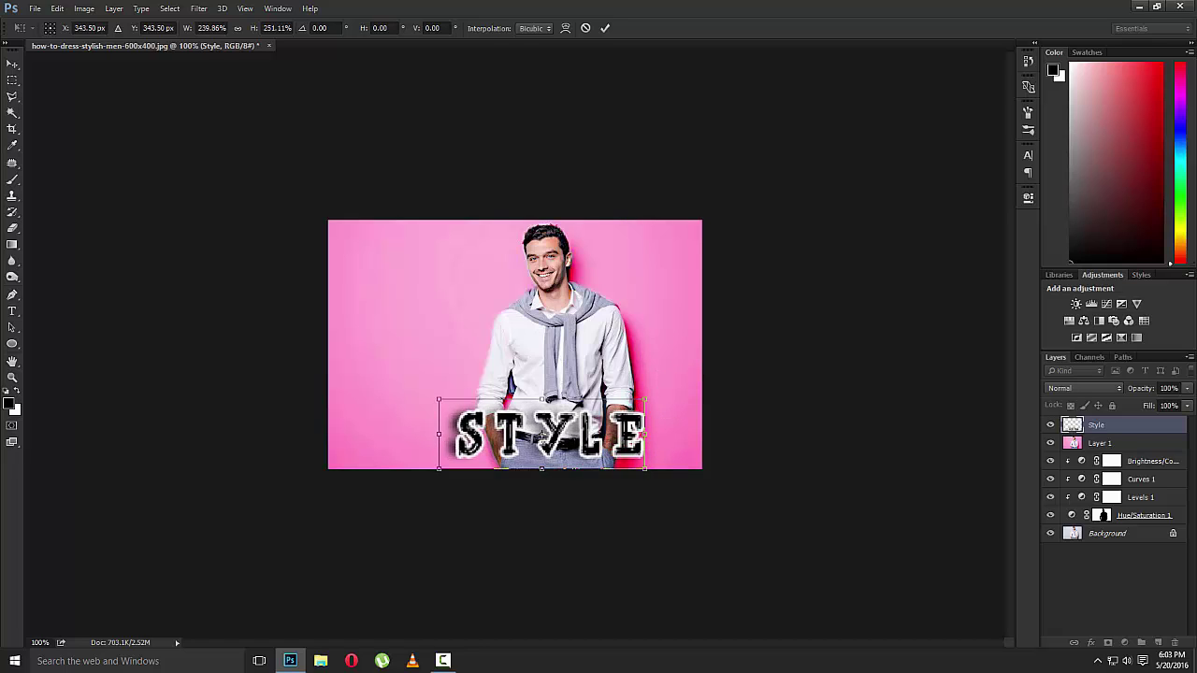
key(Return)
click(12, 259)
click(12, 64)
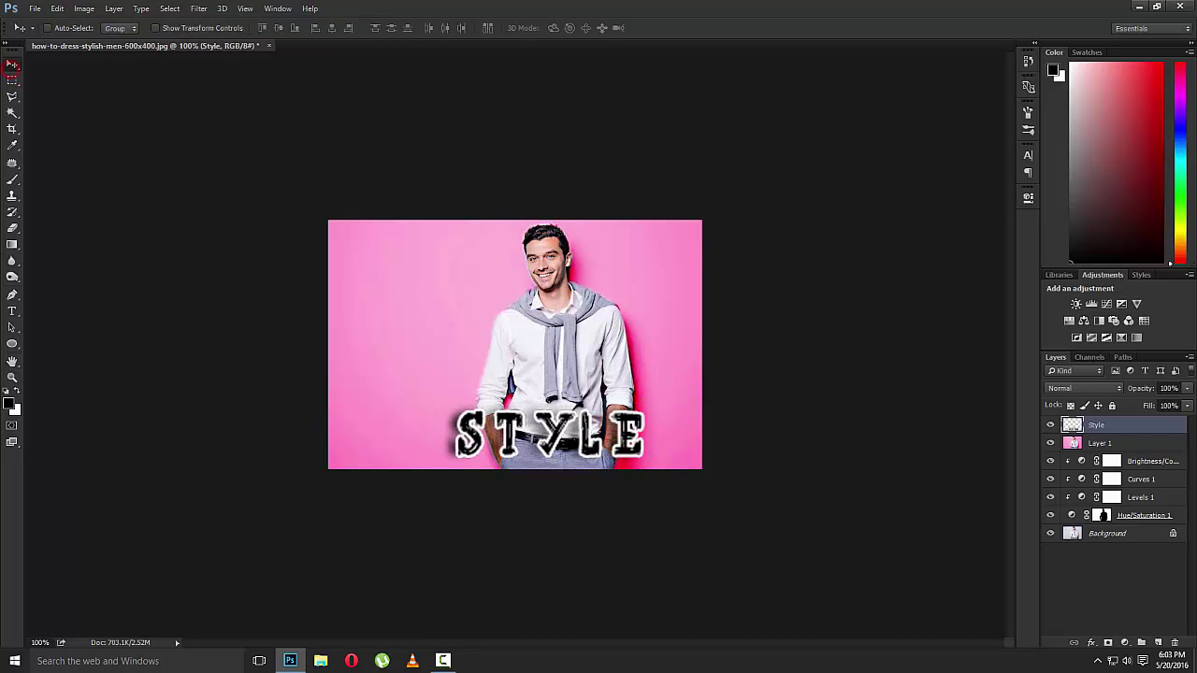
Step: Move the STYLE title to the bottom left over the man's hand and select the Sharpen Tool
mouse_move(595, 438)
mouse_down()
mouse_move(501, 435)
mouse_move(507, 418)
mouse_up()
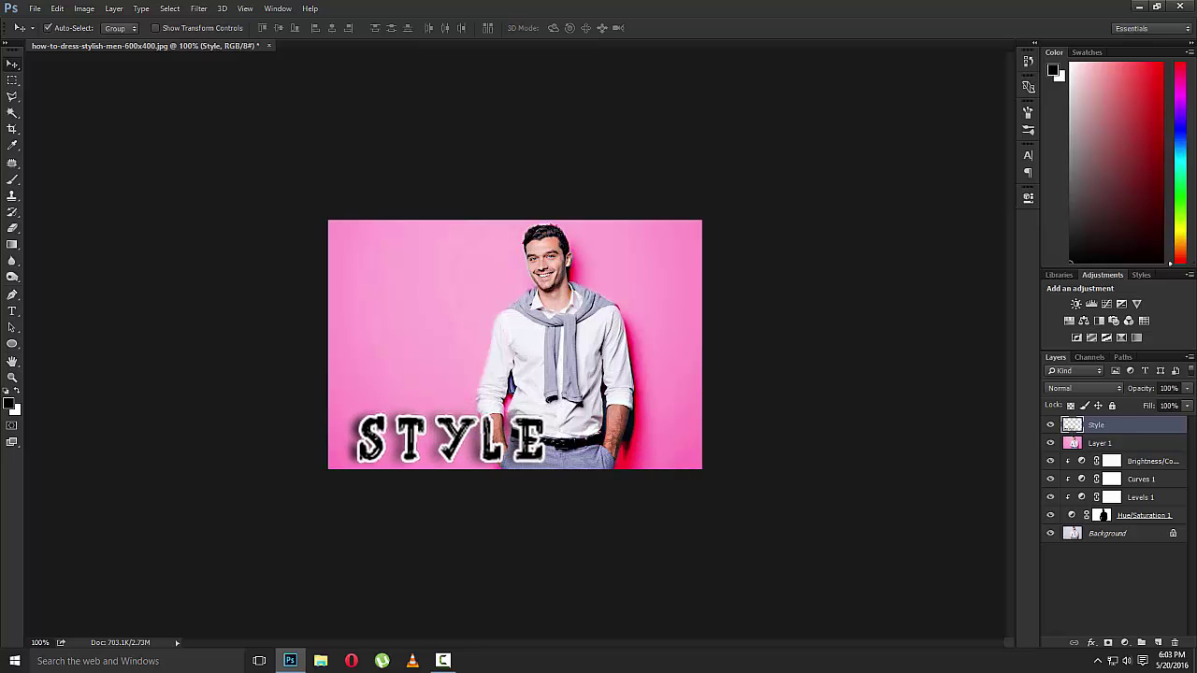
key(ctrl+plus)
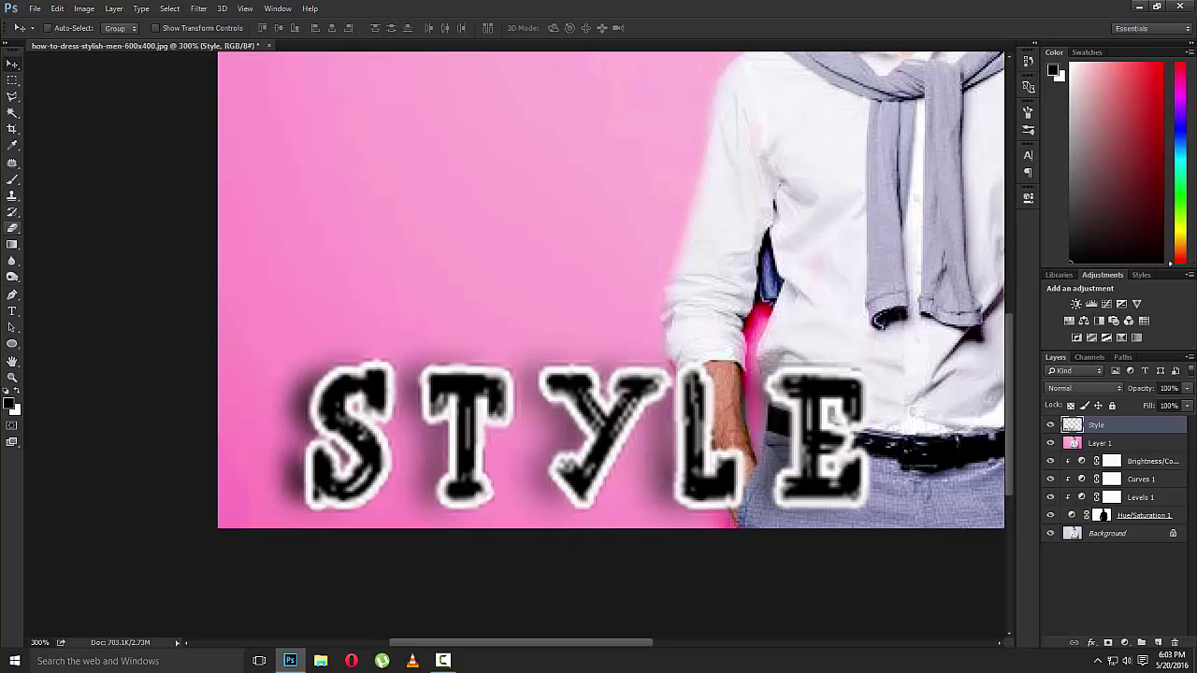
click(12, 260)
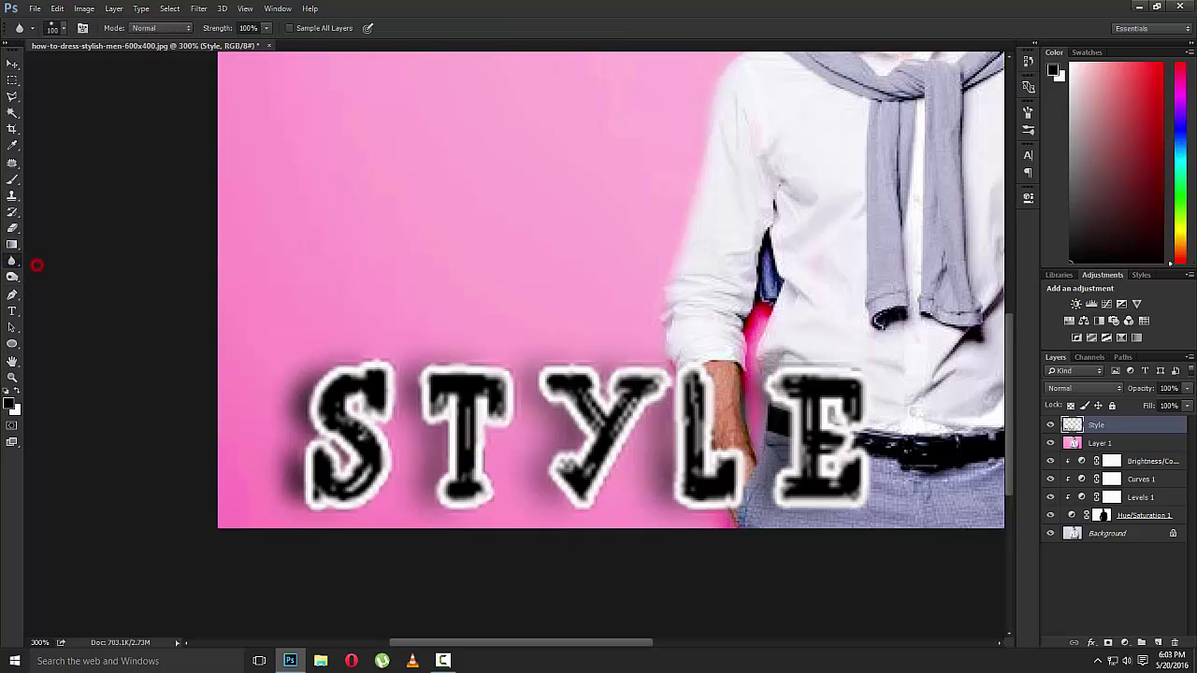
right_click(12, 260)
click(56, 271)
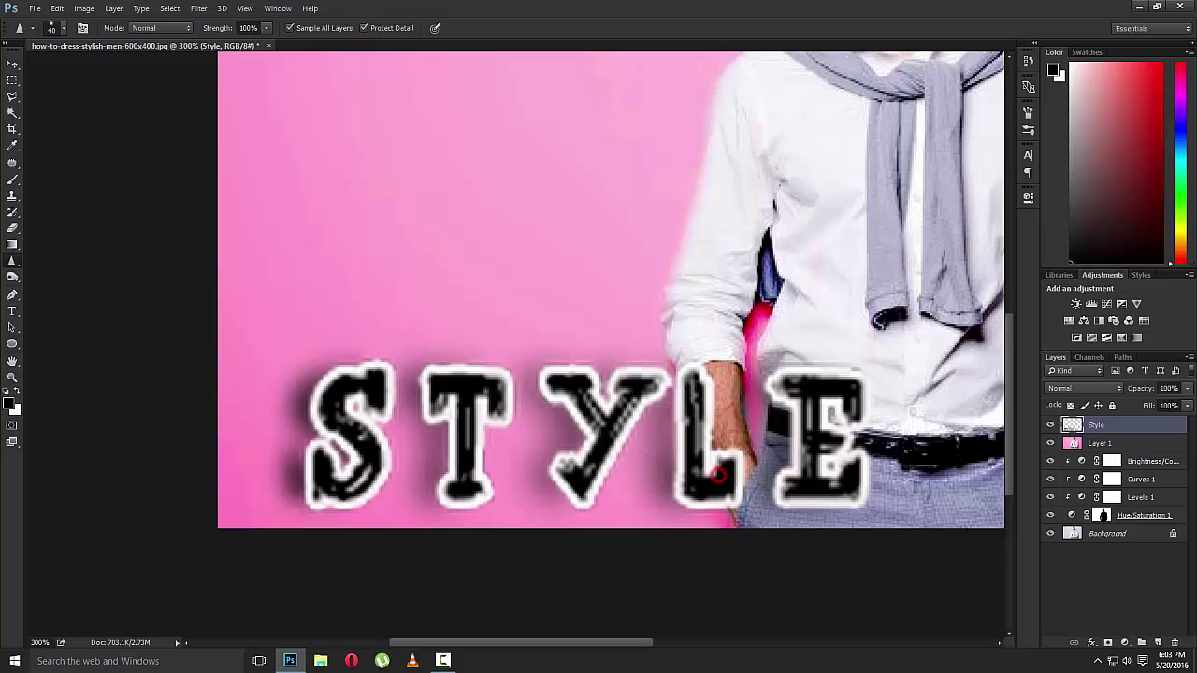
key(ctrl+1)
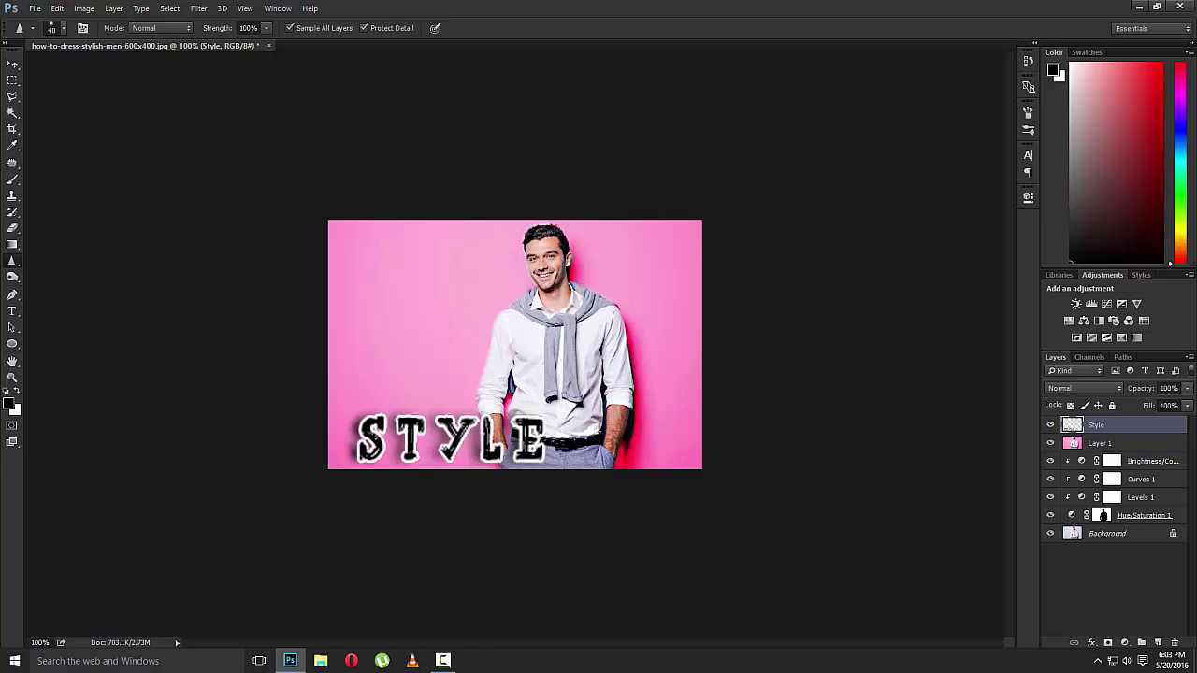
Step: Select Layer 1 together with Style and merge them into one layer
shift+click(1099, 443)
key(ctrl+e)
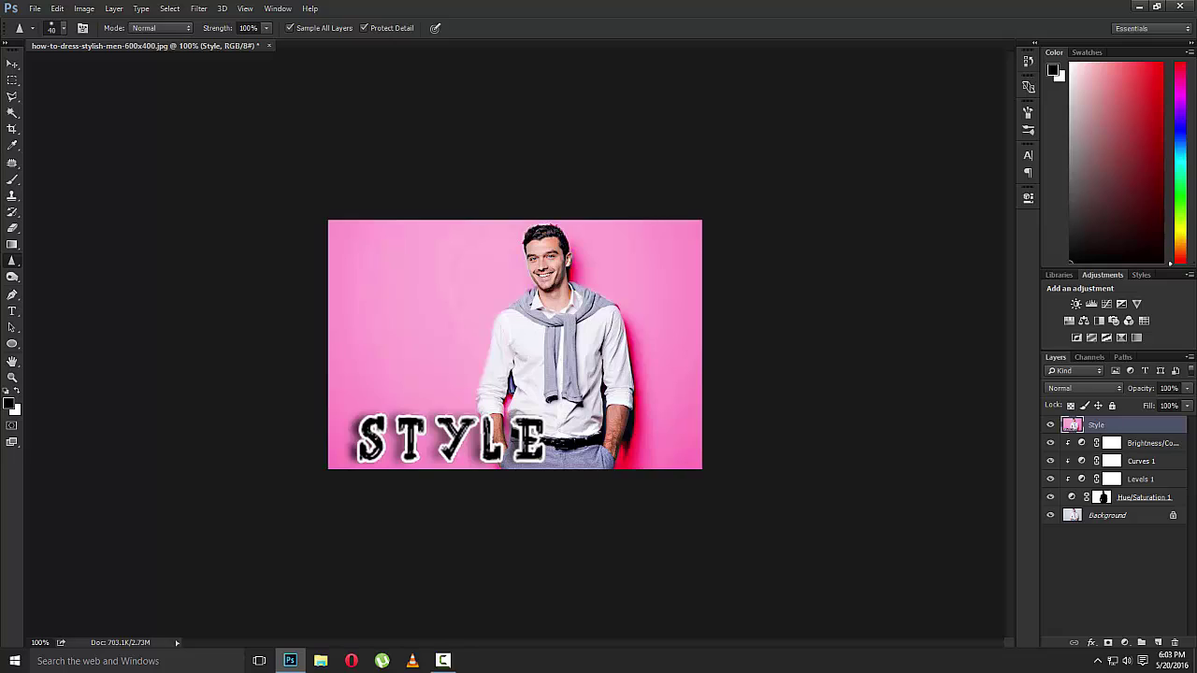